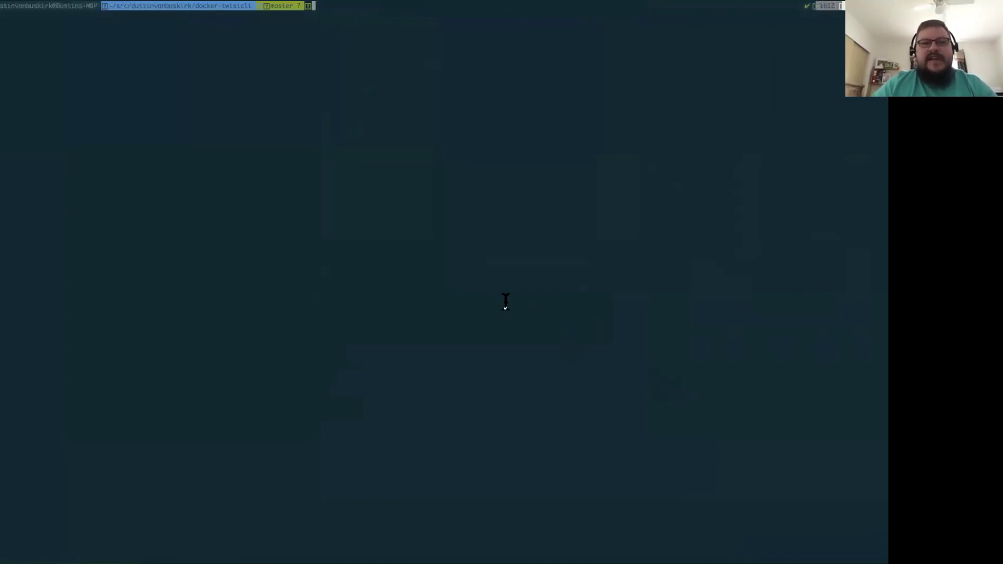
# - Switch to the Codefresh console in the browser and select the docker-twistcli repository with the master branch as a new repository
pyautogui.hotkey('ctrl', 'Left')
pyautogui.hotkey('ctrl', 'Right')
pyautogui.hotkey('ctrl', 'Right')
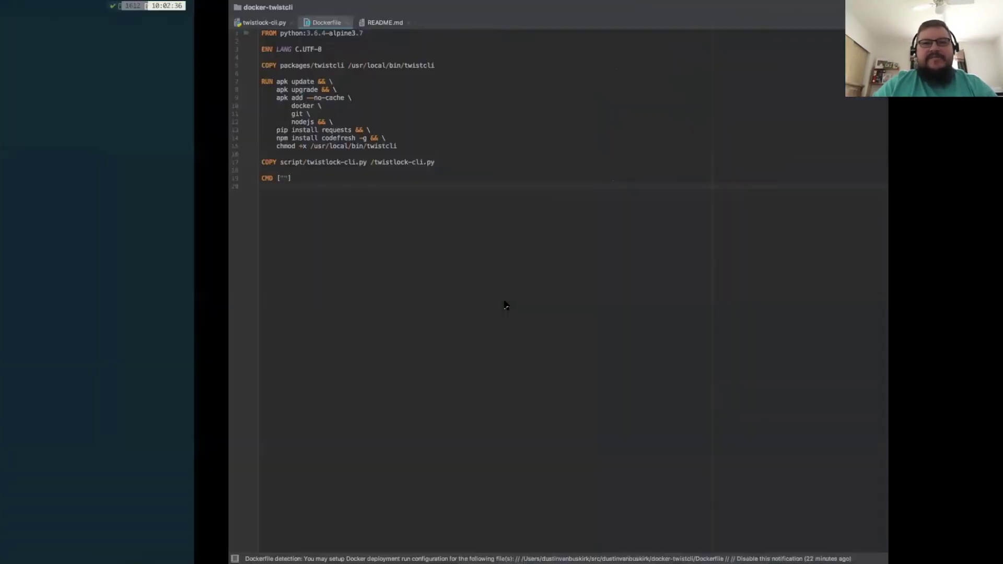
pyautogui.hotkey('ctrl', 'Right')
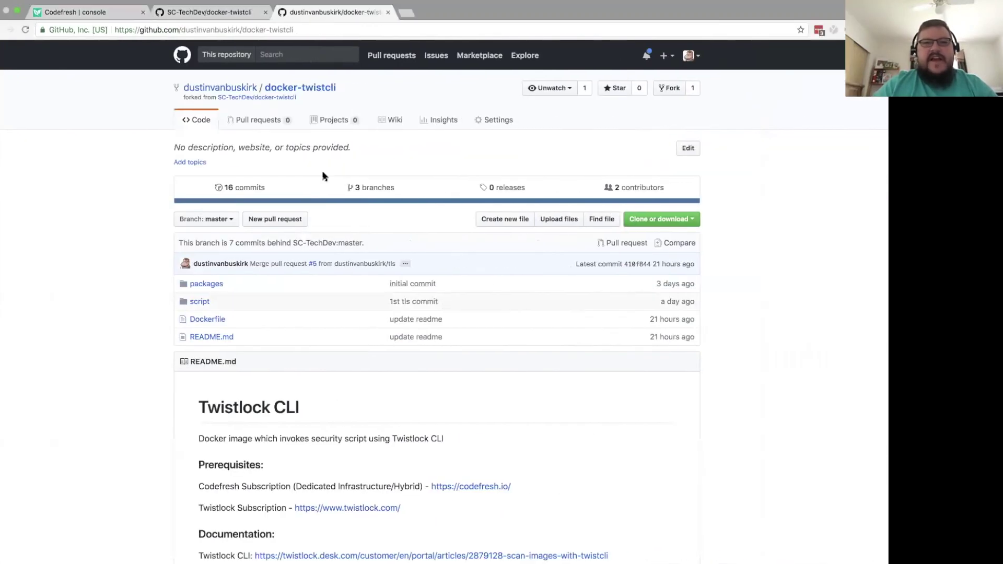
pyautogui.click(105, 13)
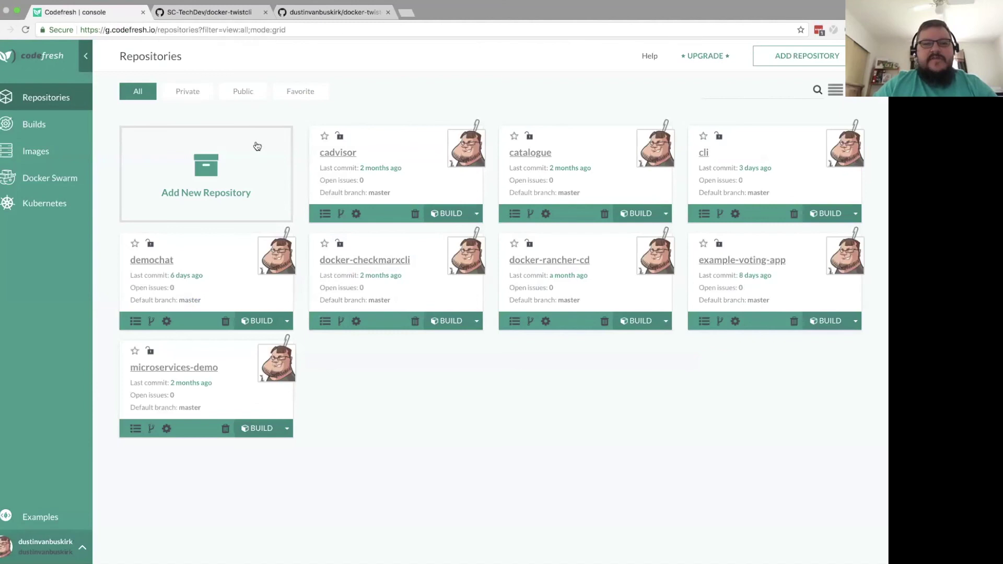
pyautogui.click(201, 176)
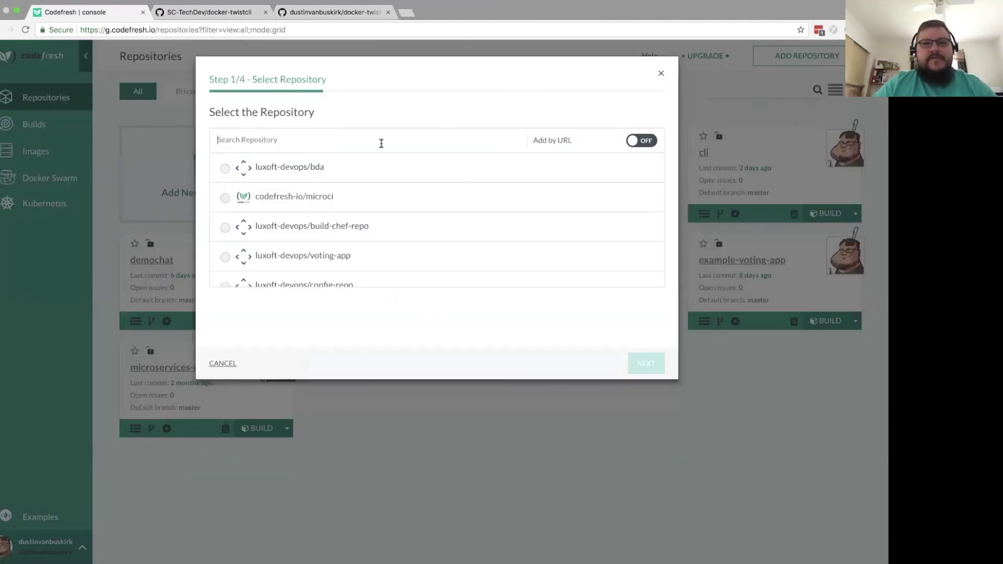
pyautogui.write('twi')
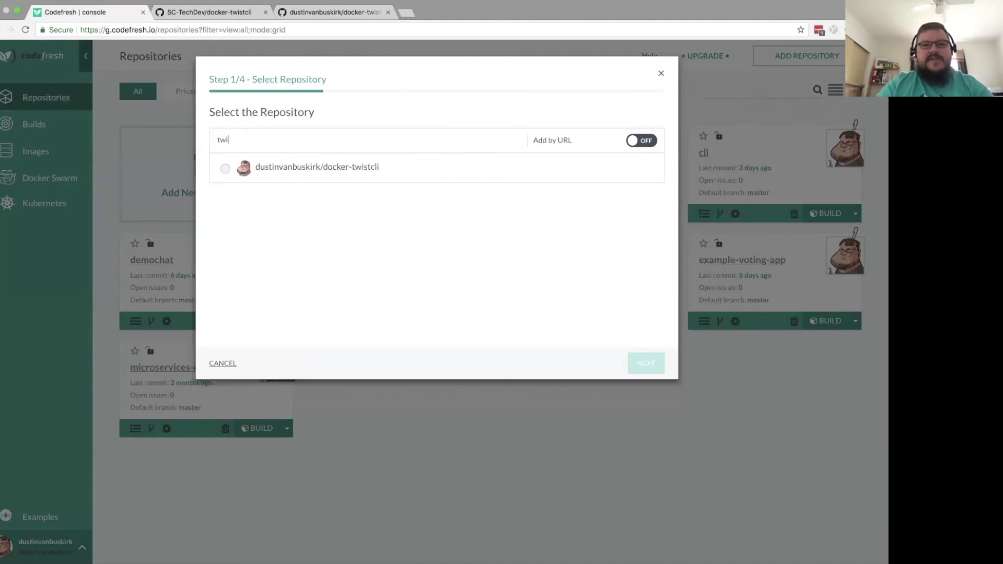
pyautogui.click(225, 169)
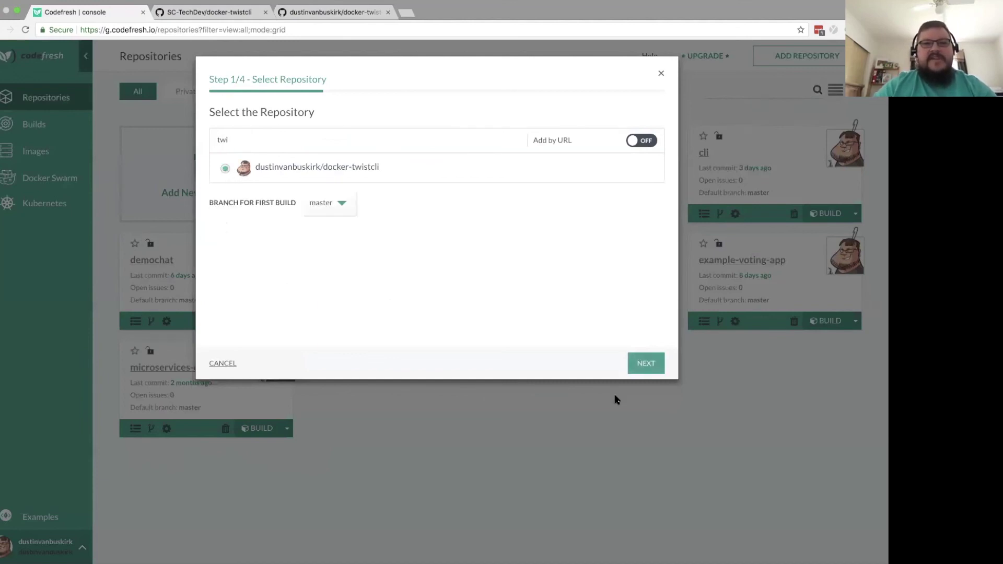
pyautogui.click(645, 373)
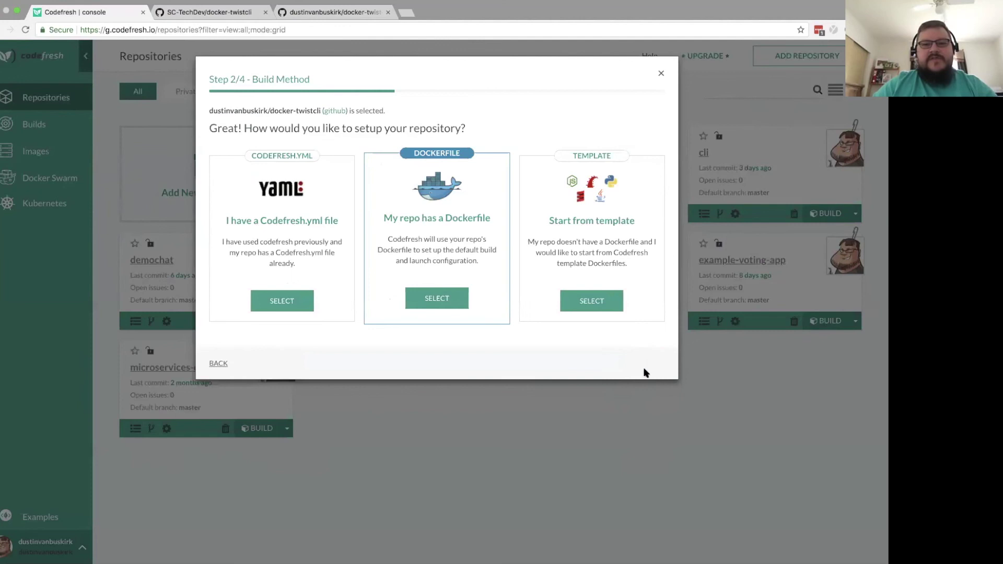
# - Set up the repository from its existing Dockerfile, reviewing the file, and create its pipeline
pyautogui.click(433, 301)
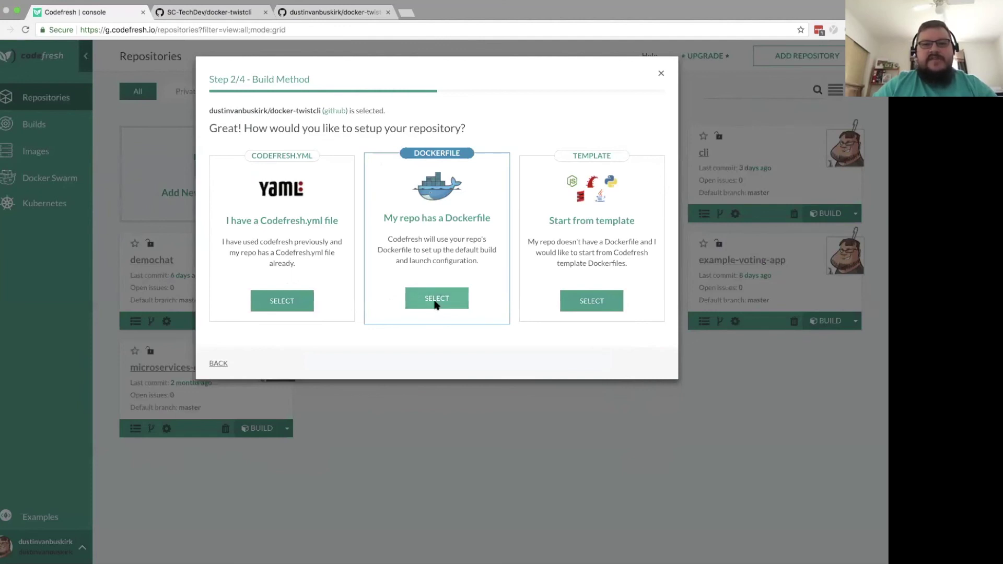
pyautogui.click(651, 366)
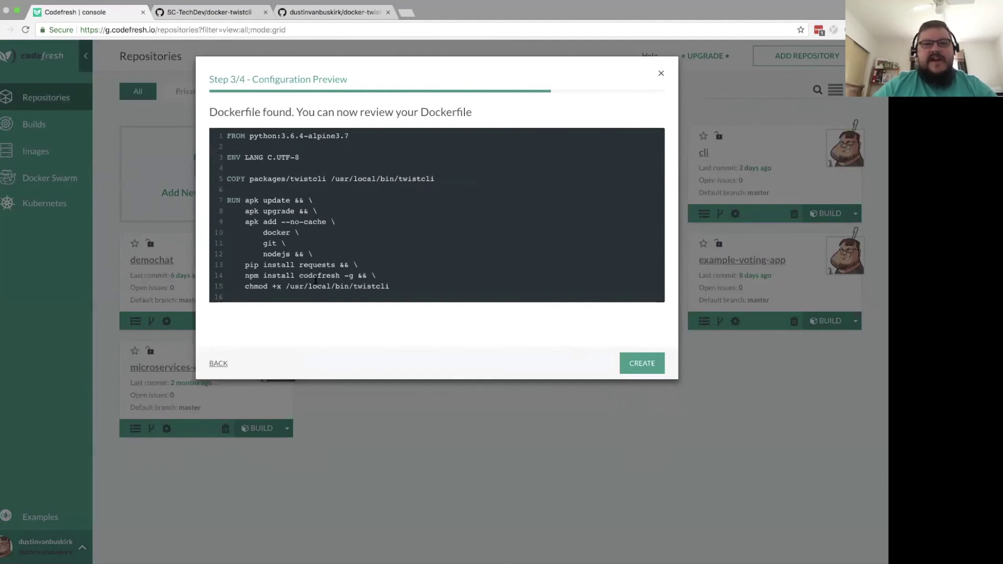
pyautogui.scroll(-3, 334, 278)
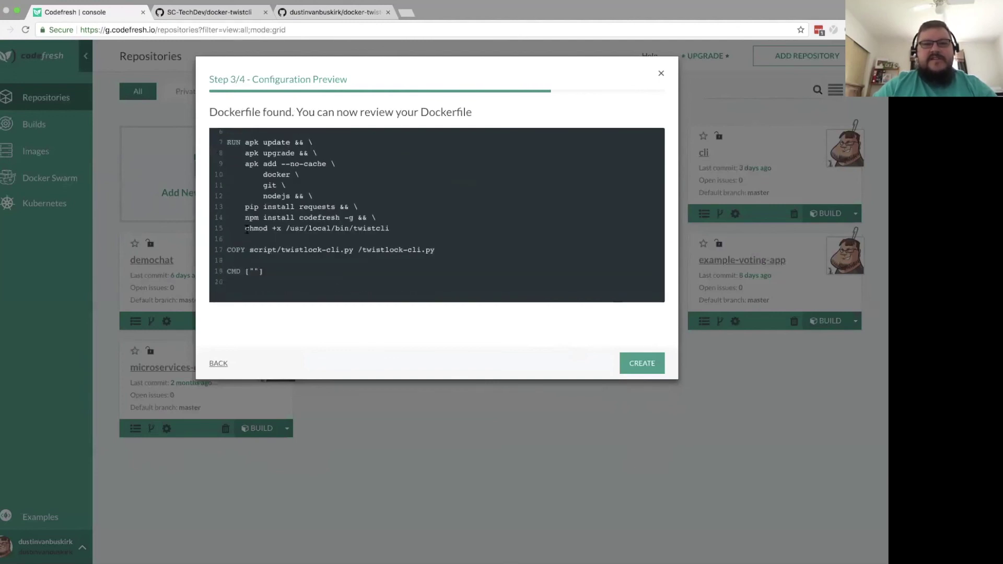
pyautogui.click(635, 360)
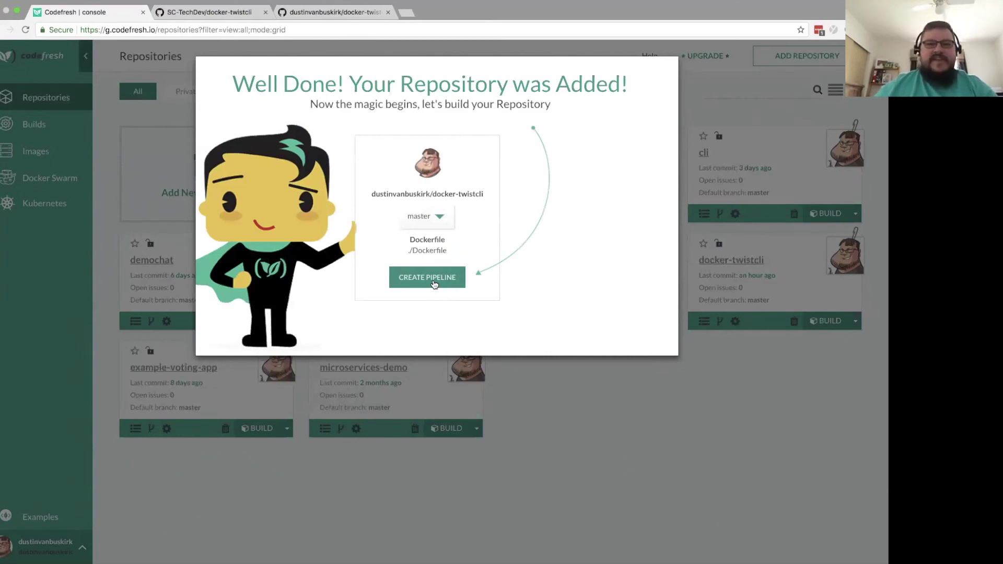
pyautogui.click(434, 284)
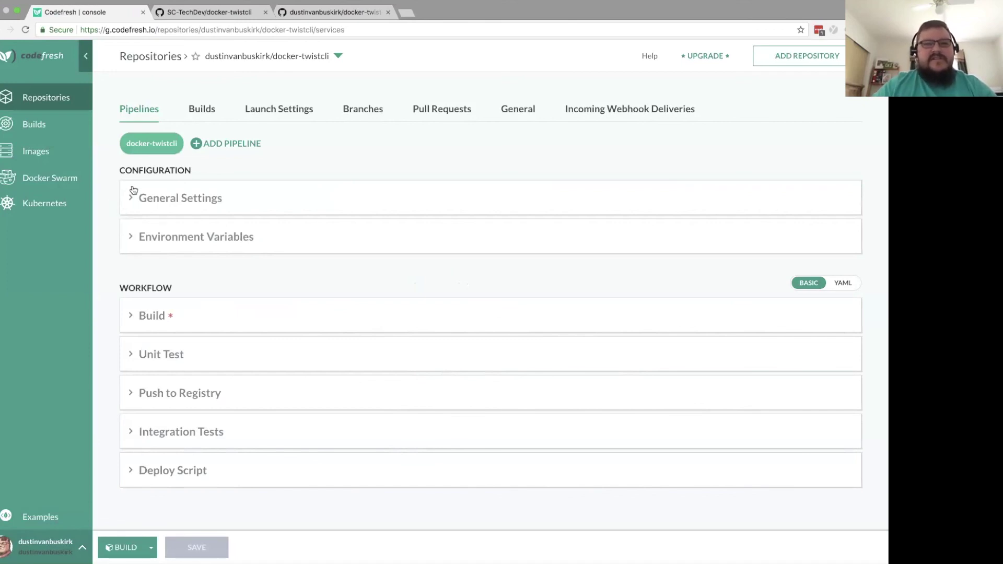
# - Import the shared configuration Twistlock_Configuration into the pipeline's environment variables
pyautogui.click(139, 230)
pyautogui.scroll(-1, 157, 251)
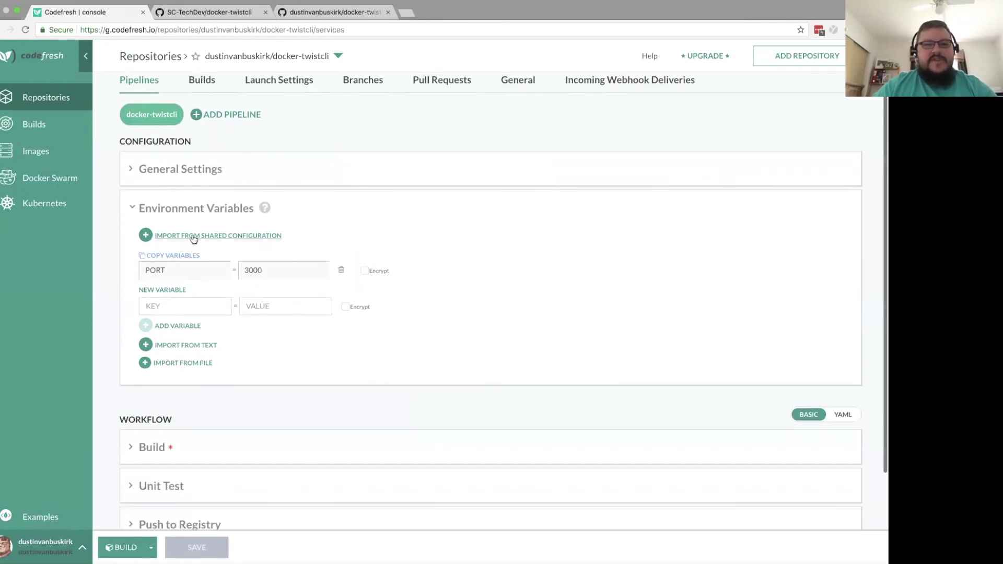
pyautogui.click(193, 236)
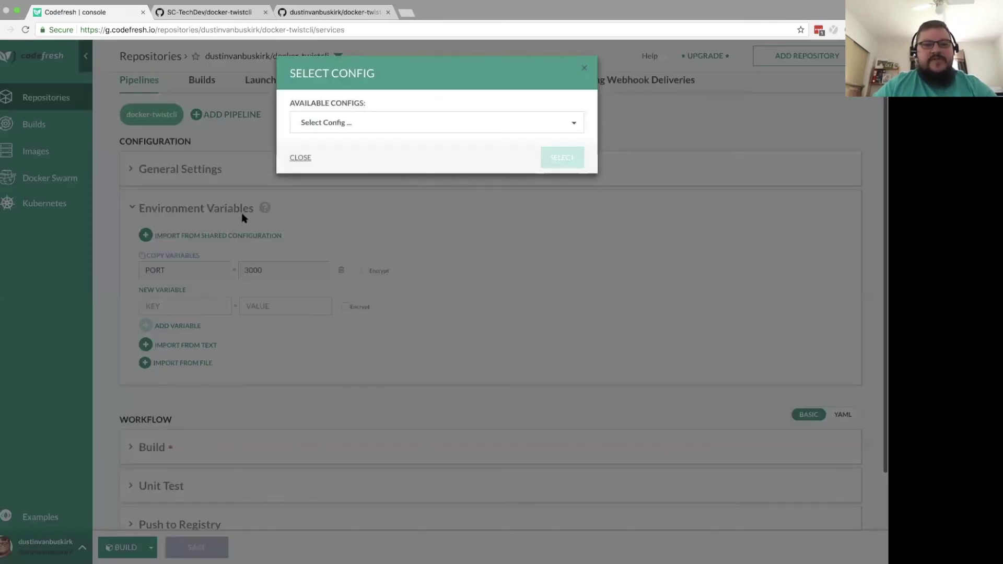
pyautogui.click(376, 127)
pyautogui.click(364, 157)
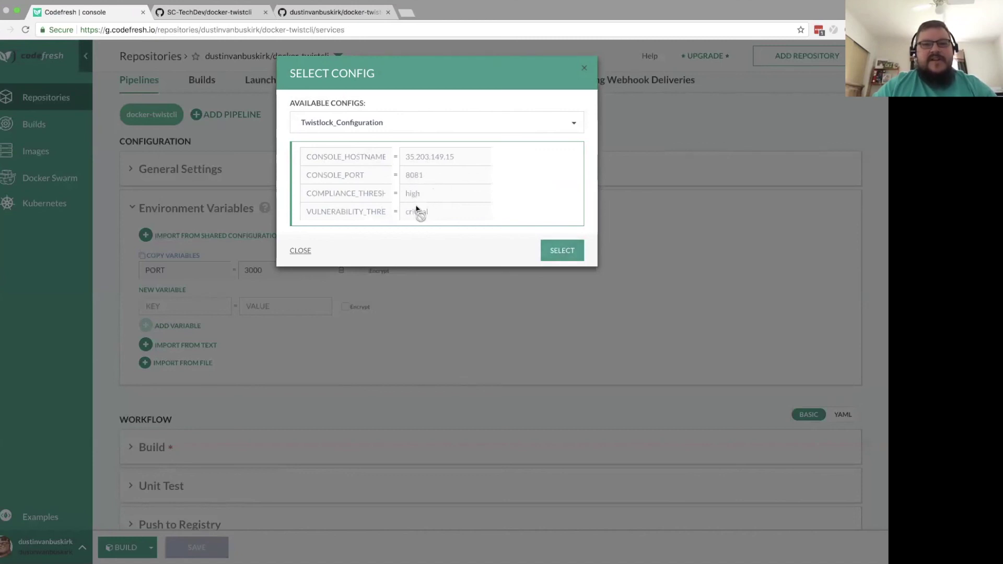
pyautogui.click(562, 252)
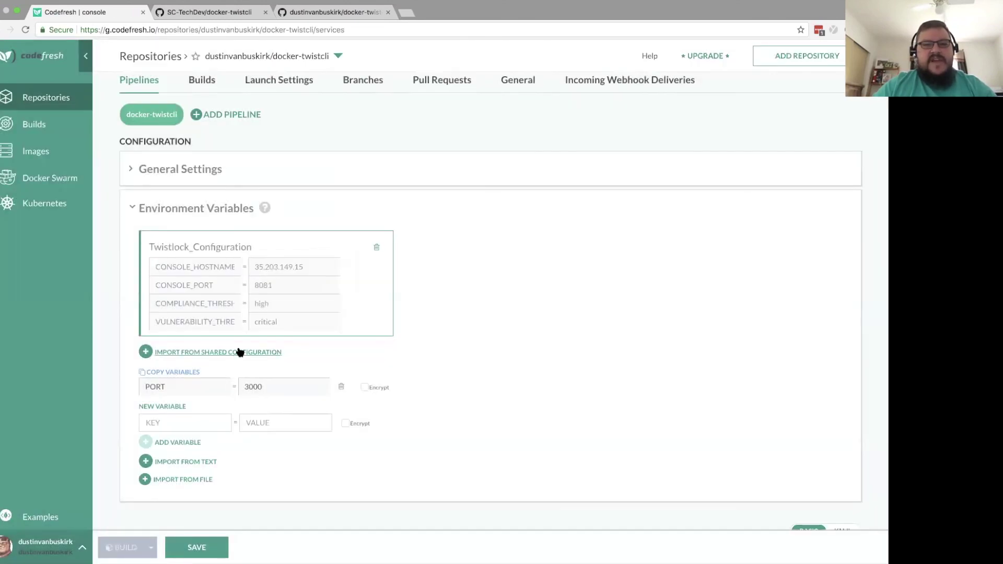
# - Import the encrypted shared configuration Twistlock_Credentials into the pipeline's environment variables
pyautogui.click(240, 352)
pyautogui.click(340, 131)
pyautogui.click(336, 157)
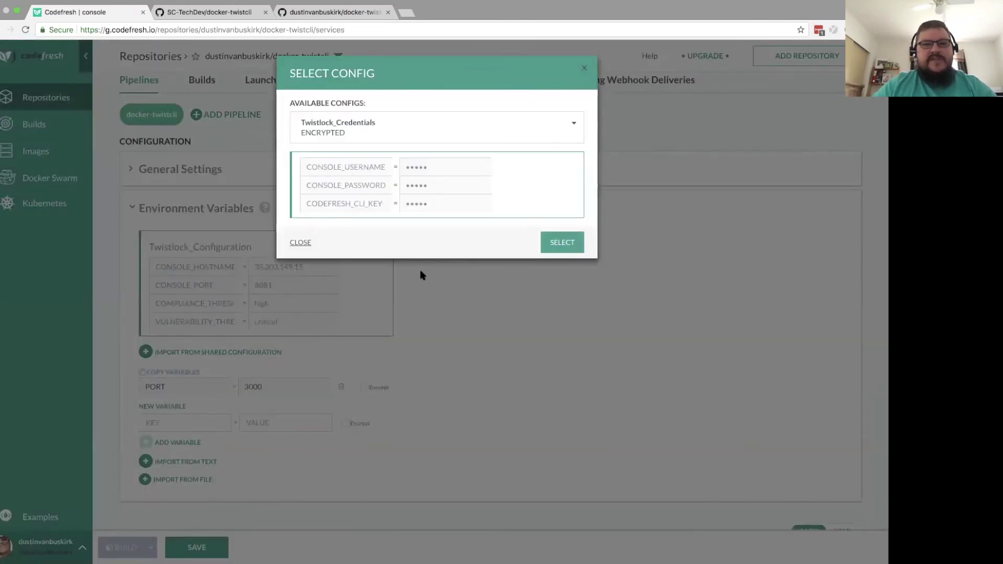
pyautogui.click(568, 249)
# - Enter a two-line unit test script with the commands "twistcli --version" and "codefresh version"
pyautogui.scroll(-6, 515, 362)
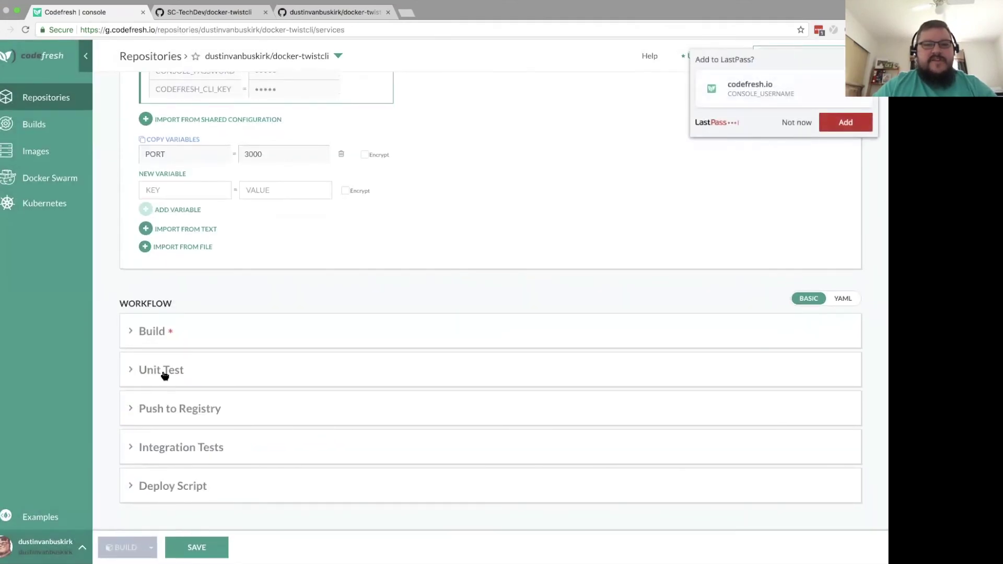
pyautogui.click(162, 371)
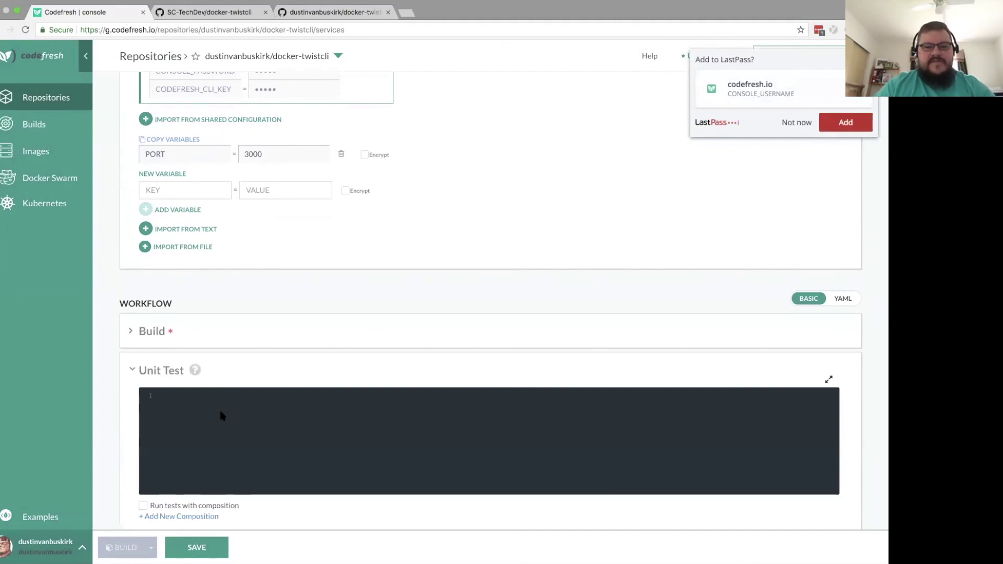
pyautogui.write('twistcli')
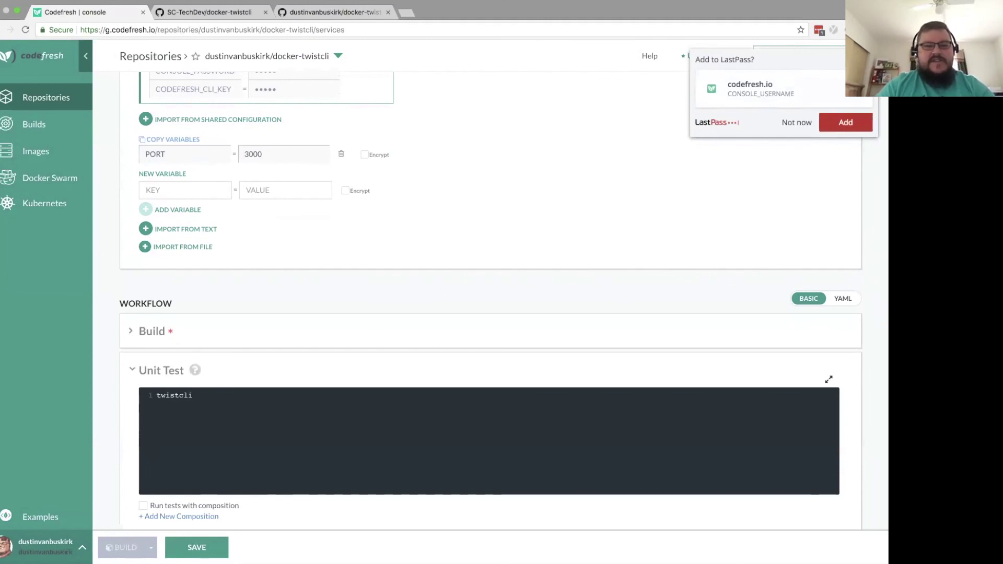
pyautogui.write(' --version')
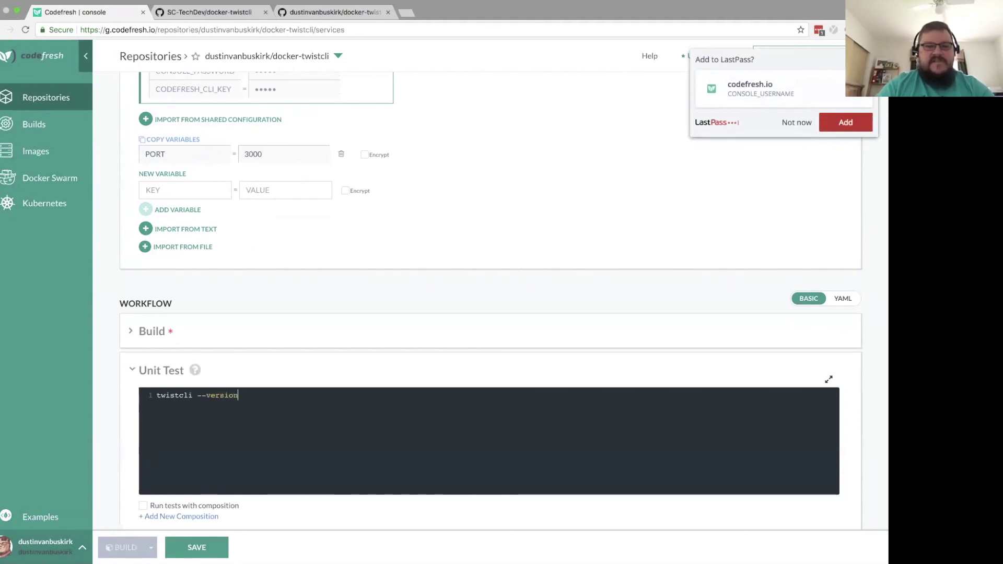
pyautogui.press('Return')
pyautogui.write('codefresh version')
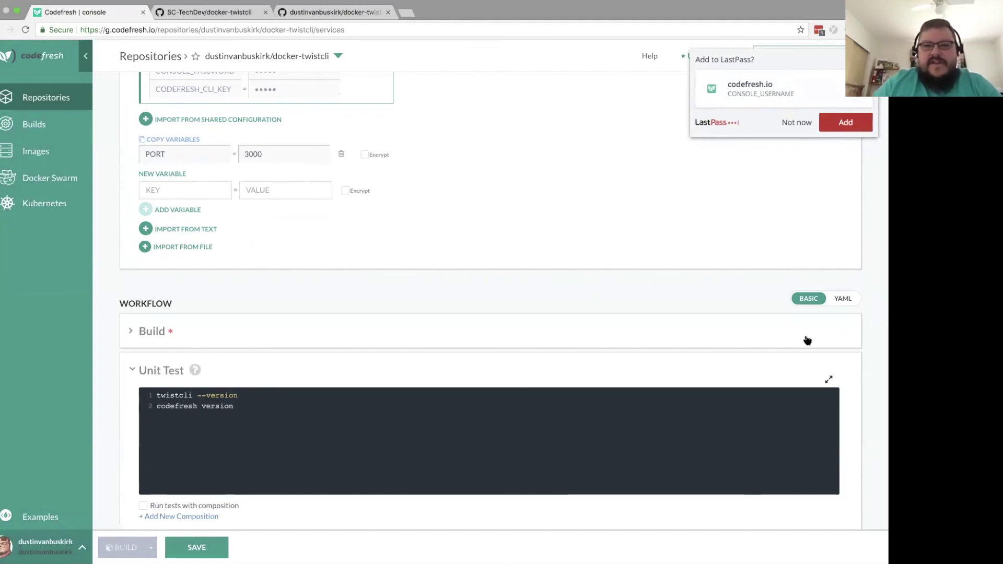
# - Switch the pipeline workflow to inline YAML and go to the end of the generated code
pyautogui.click(842, 299)
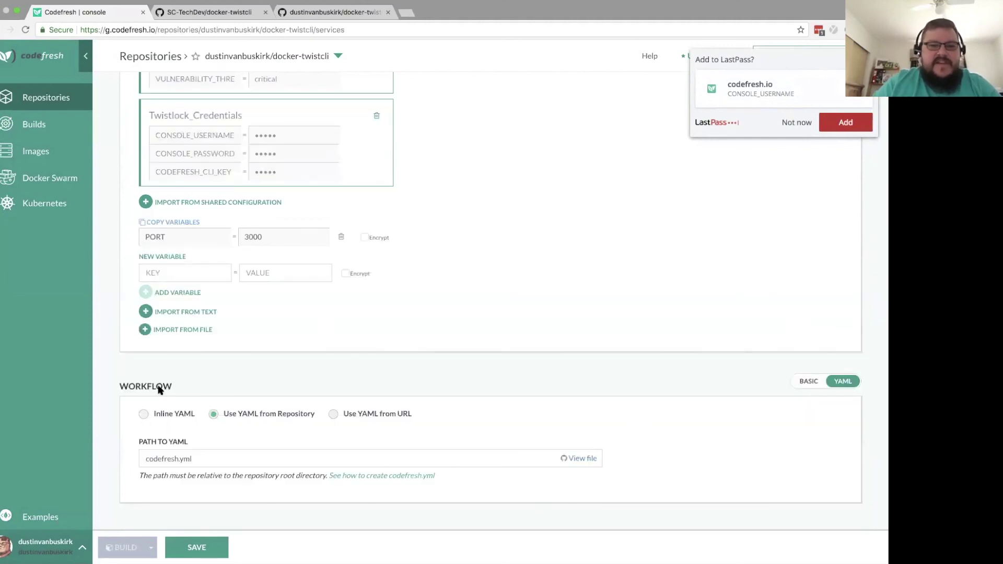
pyautogui.click(157, 414)
pyautogui.scroll(-5, 220, 378)
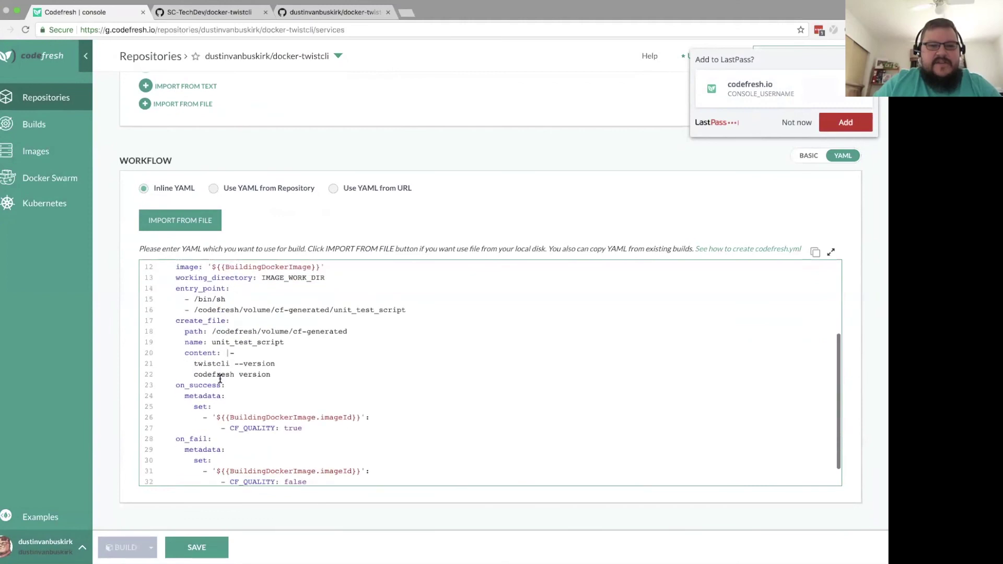
pyautogui.scroll(-1, 220, 378)
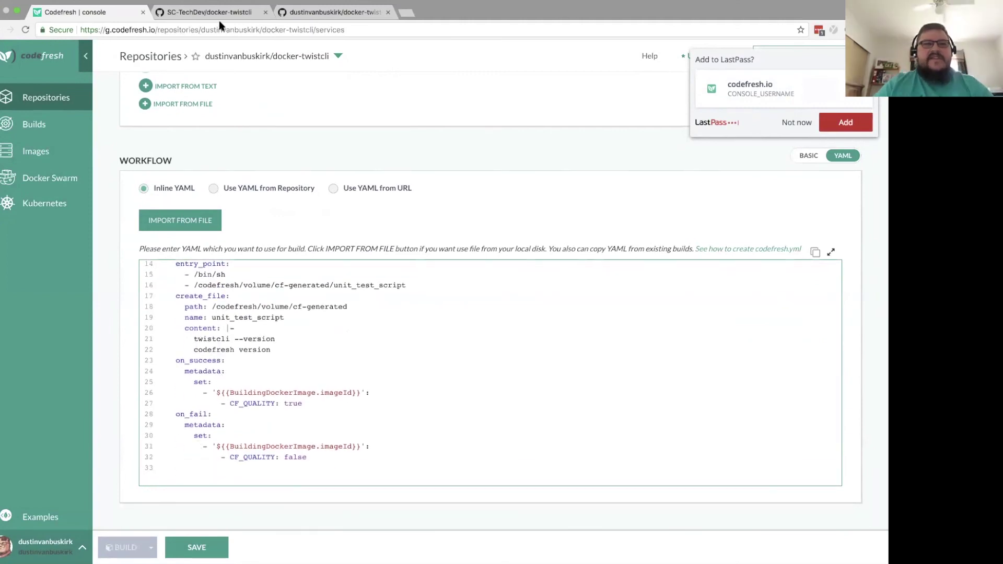
# - Copy the TwistlockScanImage step from the SC-TechDev docker-twistcli README and paste it at the end of the Codefresh inline YAML
pyautogui.press('super+3')
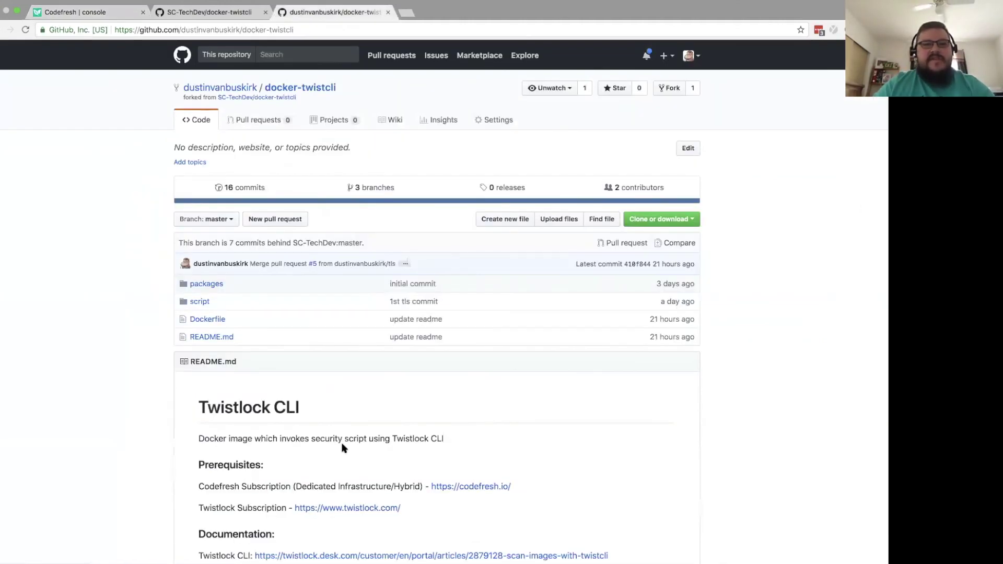
pyautogui.scroll(-12, 343, 448)
pyautogui.scroll(-2, 342, 448)
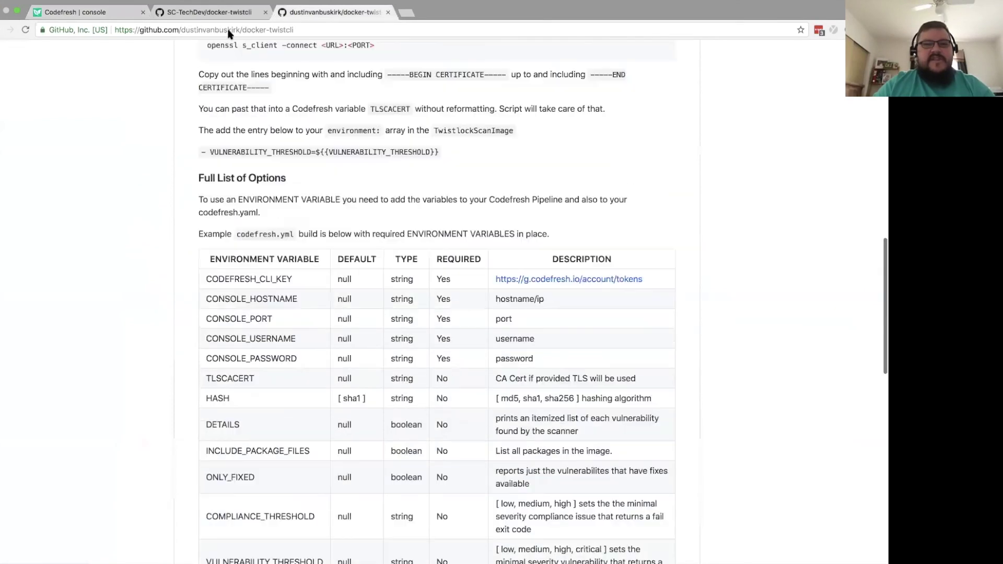
pyautogui.press('super+2')
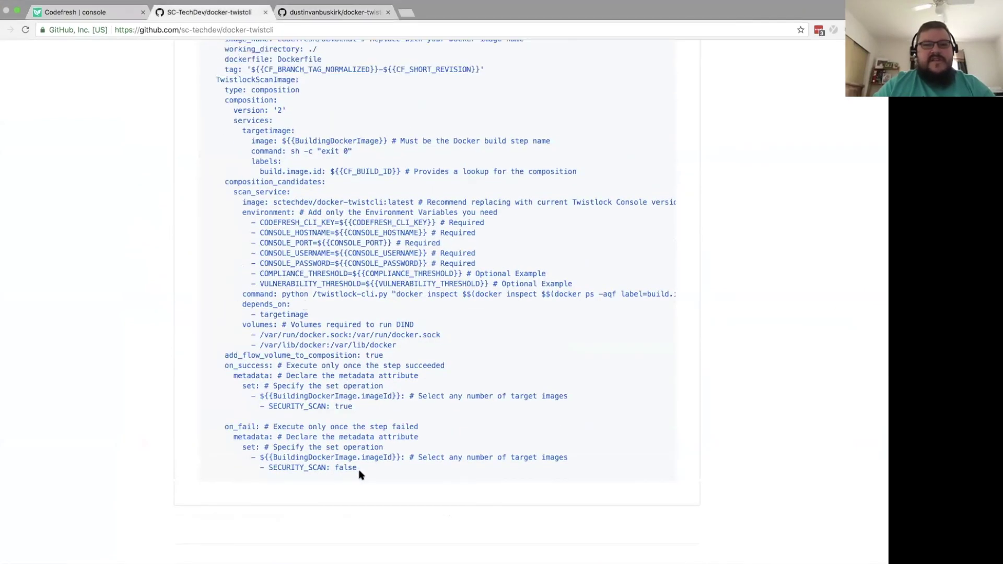
pyautogui.moveTo(358, 468); pyautogui.dragTo(197, 150)
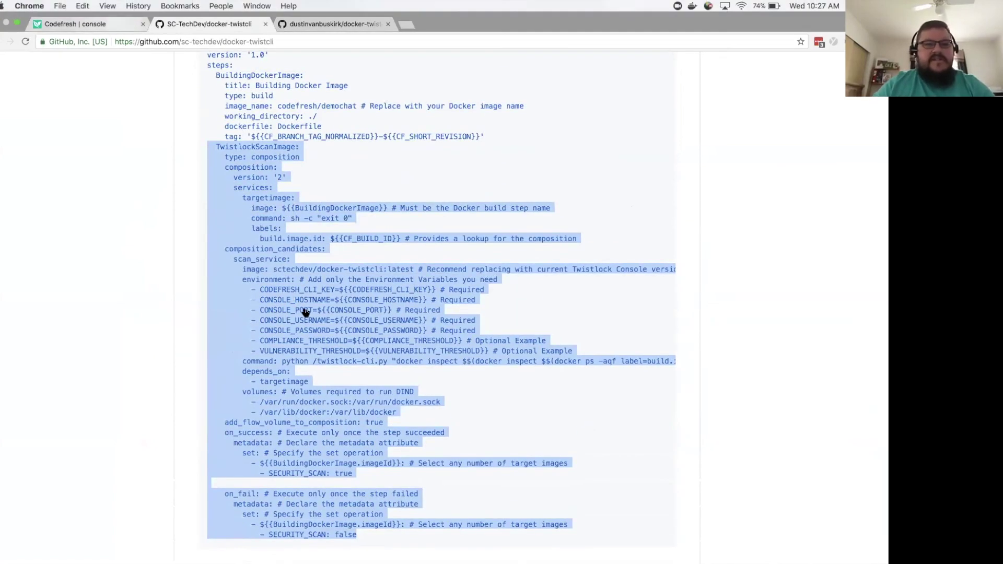
pyautogui.click(120, 23)
# - Examine the combined YAML, focusing on the image references of targetimage and scan_service in the TwistlockScanImage step
pyautogui.scroll(10, 282, 360)
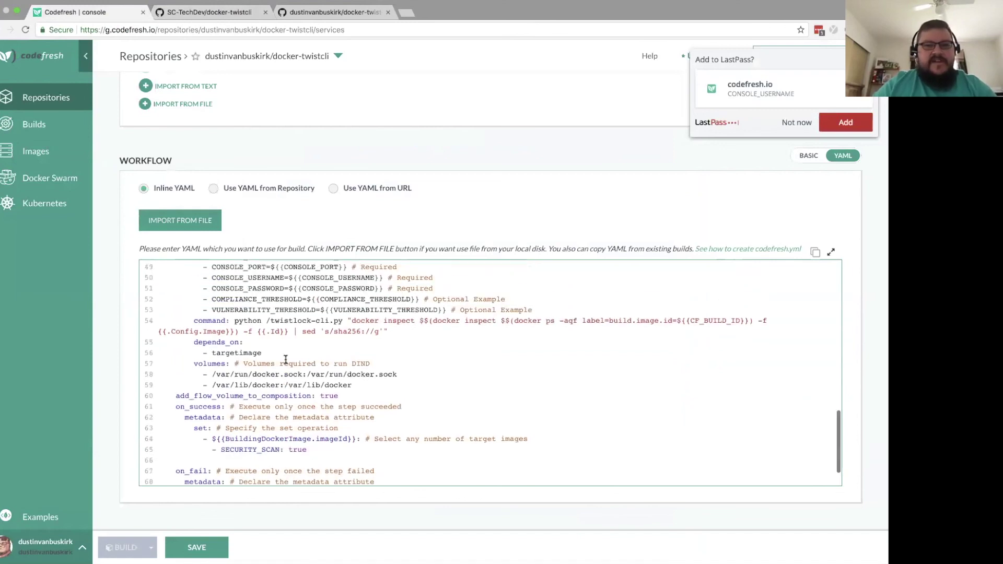
pyautogui.scroll(1, 285, 360)
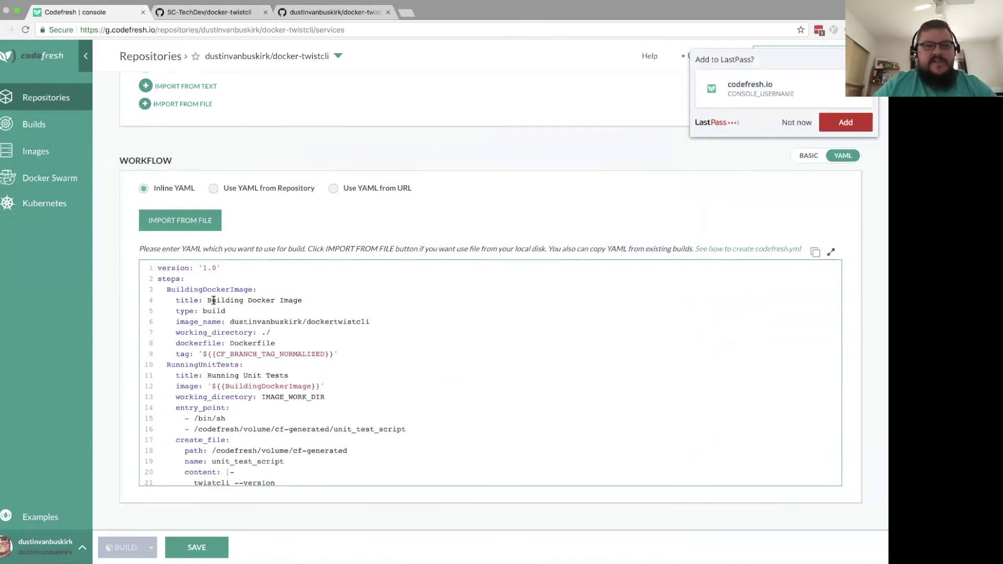
pyautogui.scroll(-2, 285, 319)
pyautogui.scroll(-7, 284, 319)
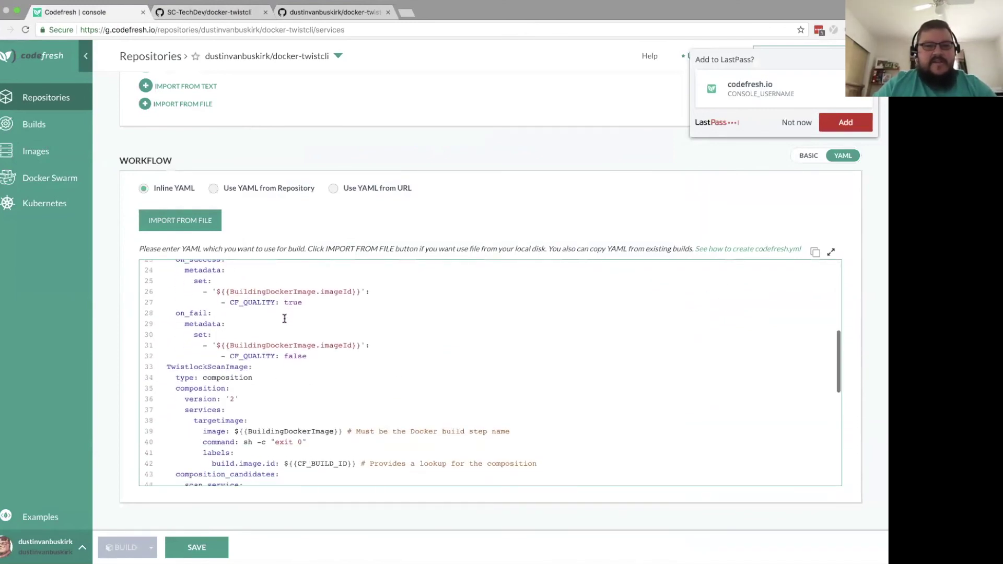
pyautogui.scroll(1, 285, 318)
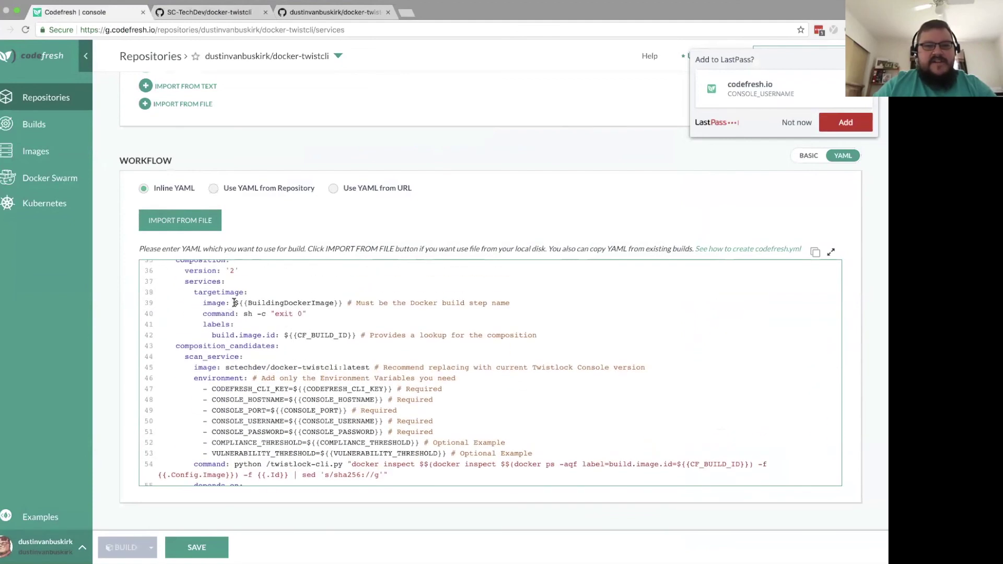
pyautogui.moveTo(288, 303); pyautogui.dragTo(341, 305)
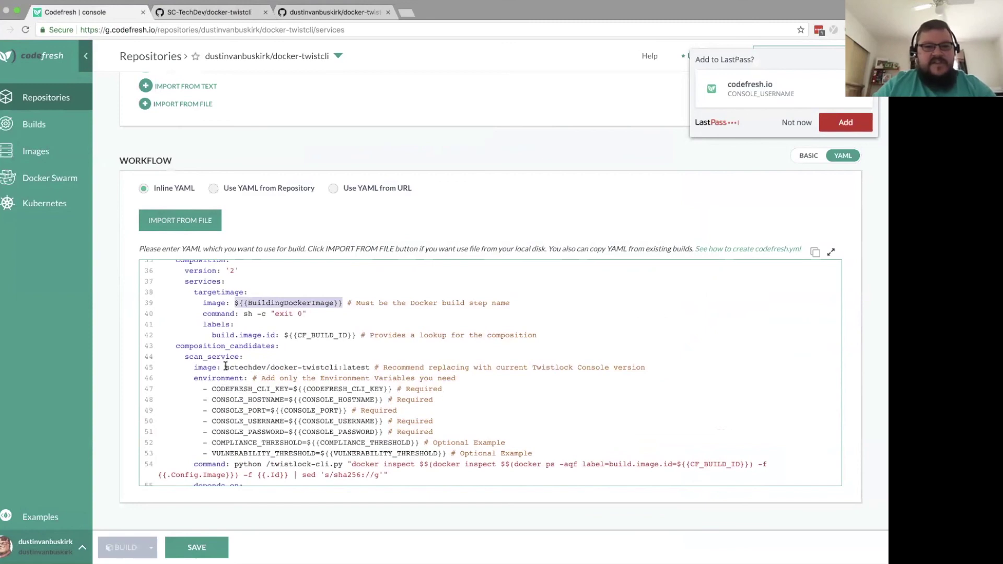
pyautogui.moveTo(224, 367); pyautogui.dragTo(370, 368)
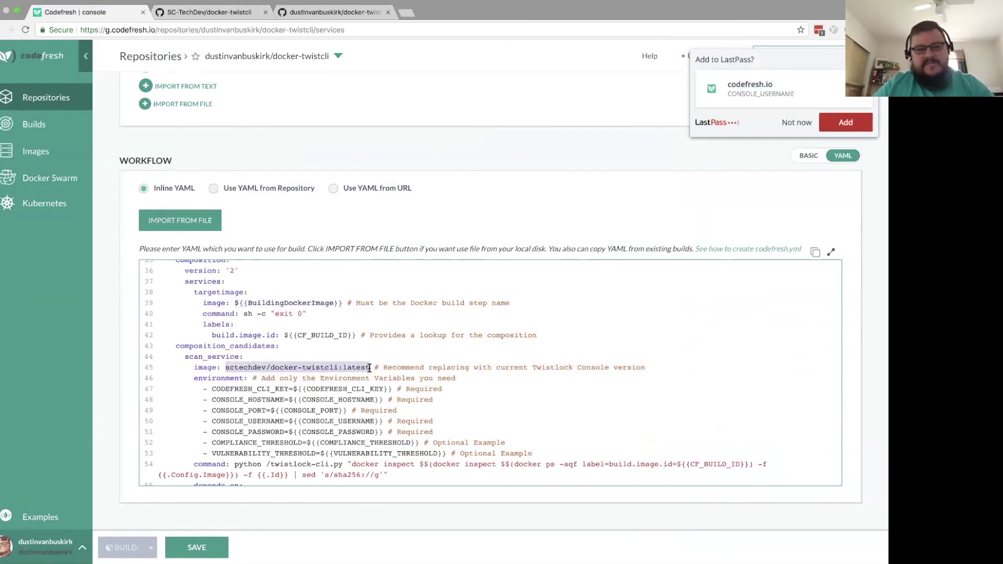
# - Replace the scan_service image in the TwistlockScanImage step with ${{BuildingDockerImage}} and check the rest of the YAML
pyautogui.write('${{BuildingDockerImage}}')
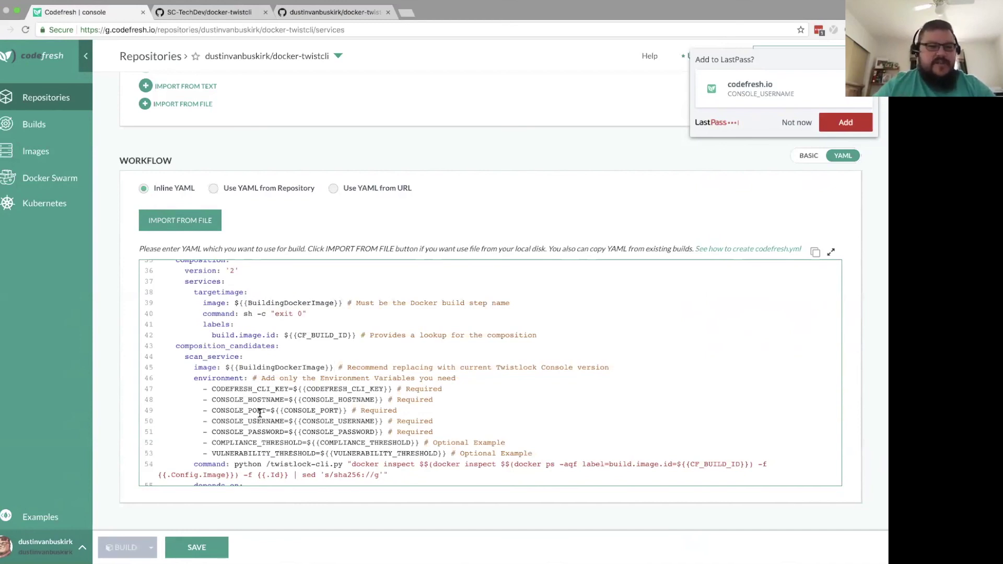
pyautogui.scroll(-5, 254, 428)
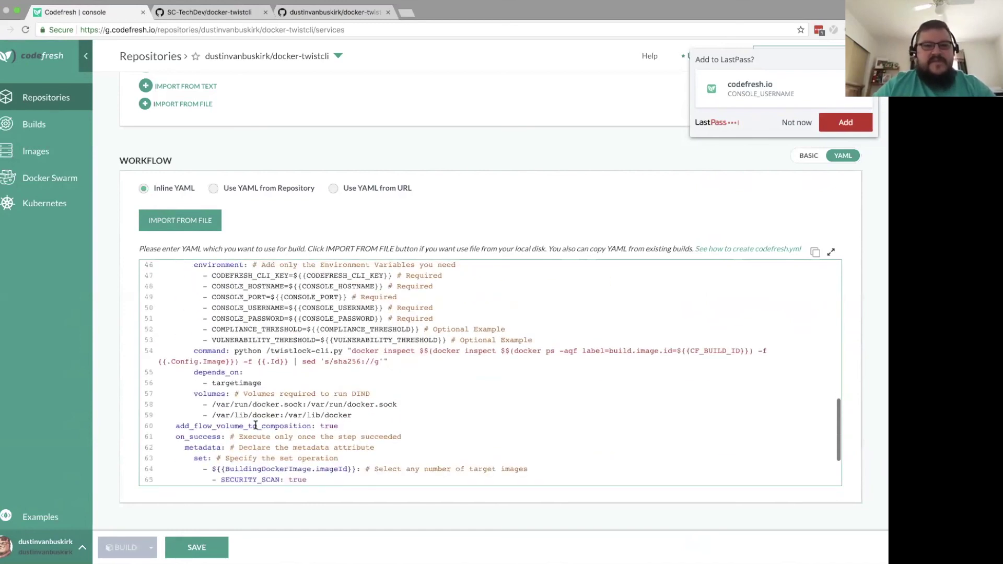
pyautogui.scroll(5, 256, 424)
pyautogui.scroll(-2, 255, 424)
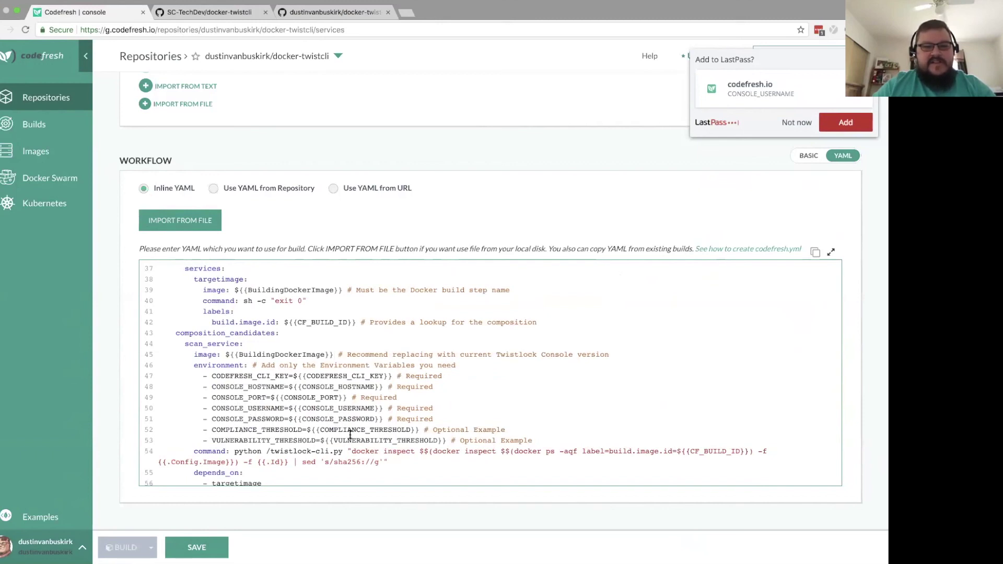
pyautogui.scroll(-5, 362, 447)
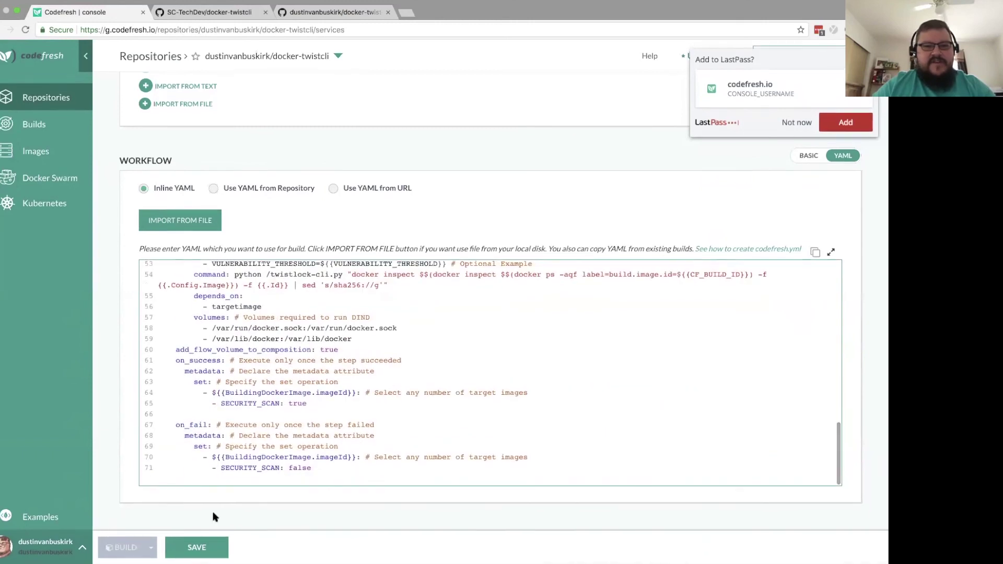
# - Save the pipeline configuration and build the docker-twistcli pipeline from the master branch
pyautogui.click(209, 547)
pyautogui.click(141, 543)
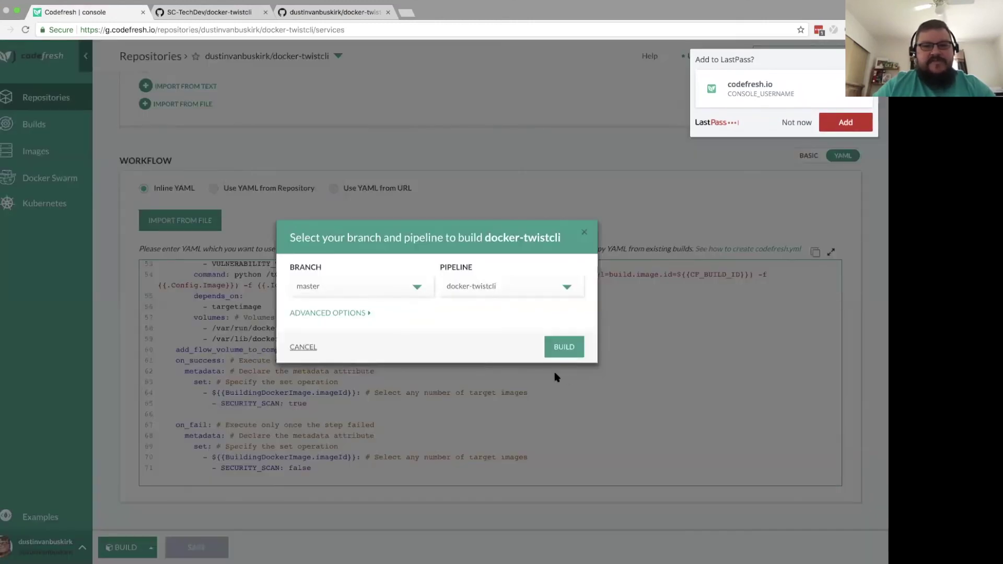
pyautogui.click(557, 348)
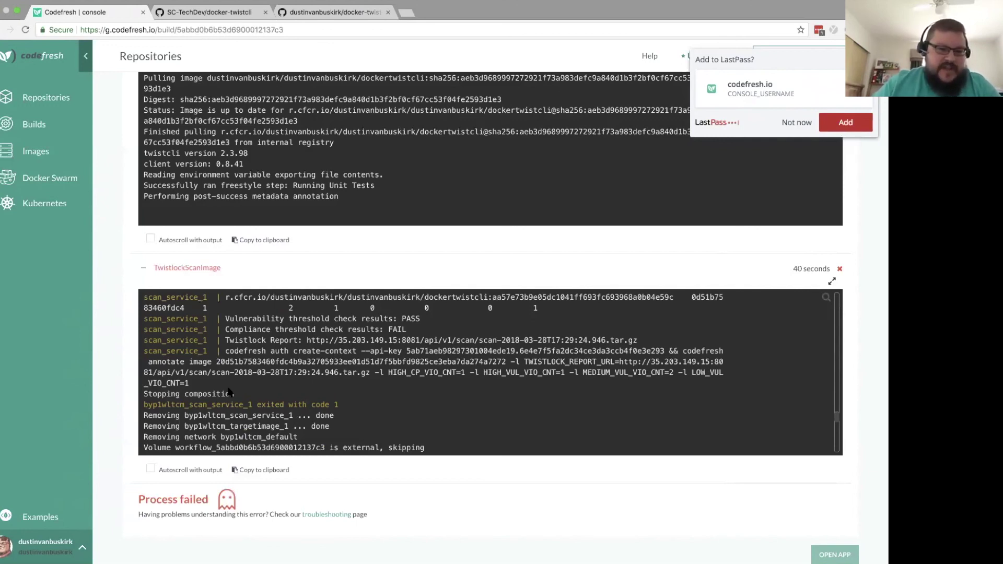
# - List the built Docker images and open the newest one from the master branch
pyautogui.click(55, 157)
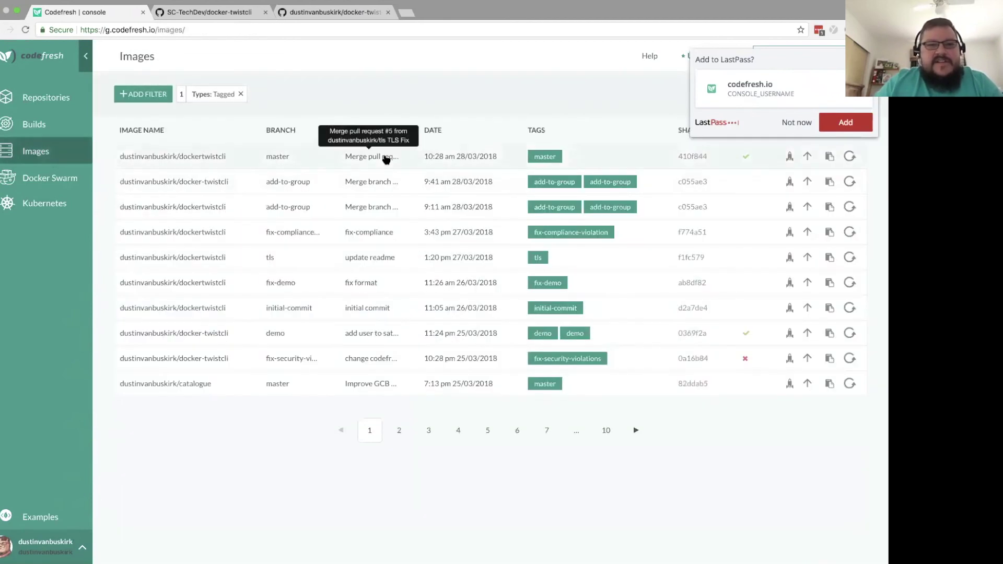
pyautogui.click(384, 158)
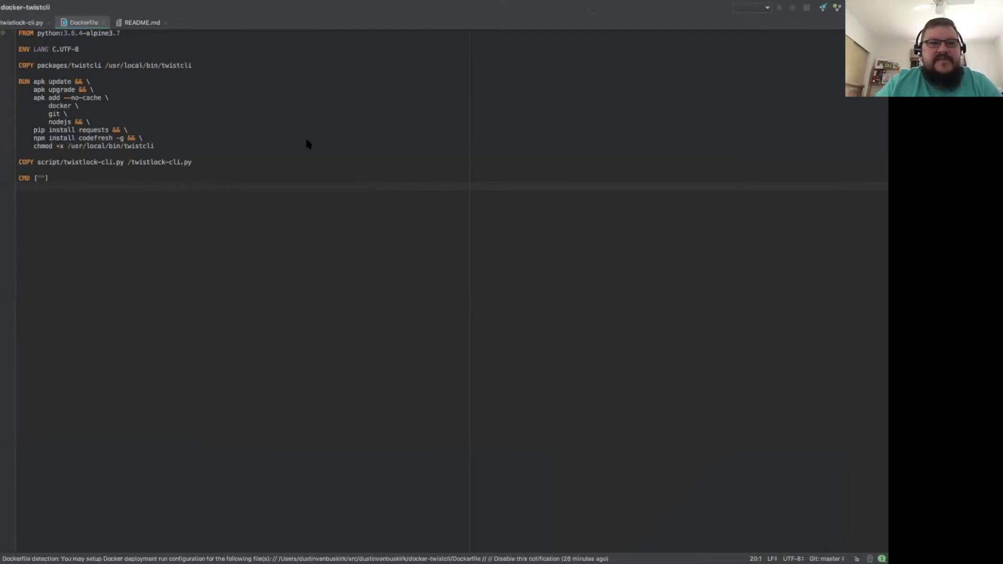
# - Switch to the terminal and recall the earlier docker run command that scans docker-twistcli:fix-compliance-violation with twistcli
pyautogui.press('super+Tab')
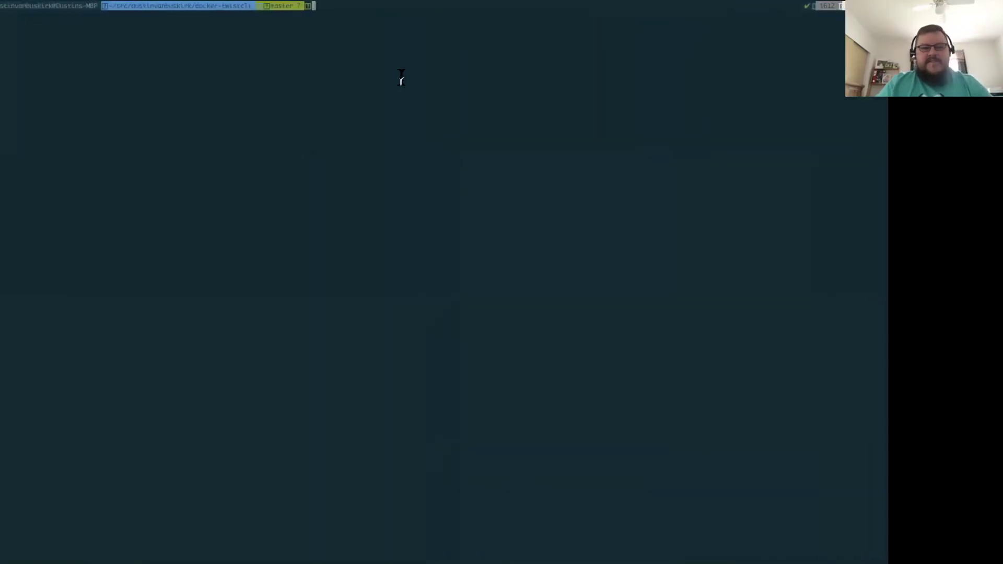
pyautogui.write('docker run')
pyautogui.press('Up')
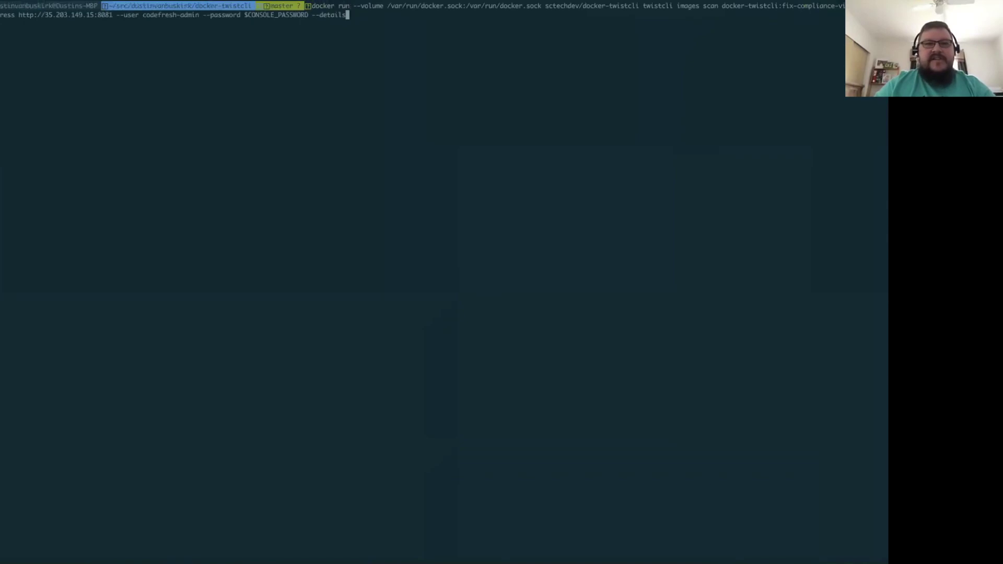
pyautogui.press('Left')
pyautogui.press('Left')
pyautogui.press('Left')
pyautogui.press('Left')
pyautogui.press('Left')
pyautogui.press('Left')
pyautogui.press('Left')
pyautogui.press('Left')
pyautogui.press('Left')
pyautogui.press('Left')
pyautogui.press('Left')
pyautogui.press('Left')
pyautogui.press('Left')
pyautogui.press('Left')
pyautogui.press('Left')
pyautogui.press('Left')
pyautogui.press('Left')
pyautogui.press('Left')
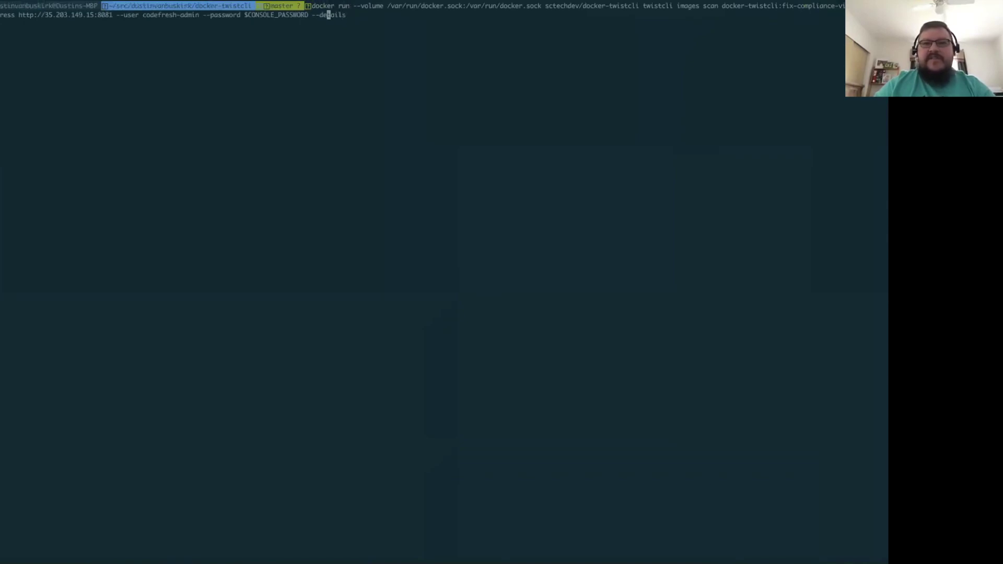
pyautogui.press('Left')
pyautogui.press('Left')
pyautogui.press('Left')
pyautogui.press('Left')
pyautogui.press('Left')
pyautogui.press('Left')
pyautogui.press('Left')
pyautogui.press('Left')
pyautogui.press('Left')
pyautogui.press('Left')
pyautogui.press('Left')
pyautogui.press('Left')
pyautogui.press('Left')
pyautogui.press('Left')
pyautogui.press('Left')
pyautogui.press('Left')
pyautogui.press('Left')
pyautogui.press('Left')
pyautogui.press('Left')
pyautogui.press('Left')
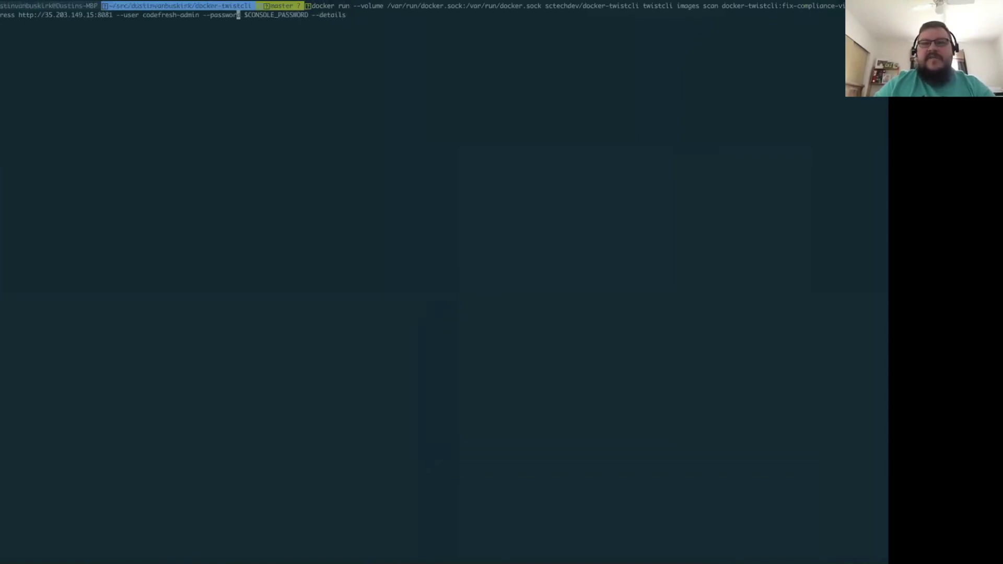
pyautogui.press('Left')
pyautogui.press('Left')
pyautogui.press('Left')
pyautogui.press('Left')
pyautogui.press('Left')
pyautogui.press('Left')
pyautogui.press('Left')
pyautogui.press('Left')
pyautogui.press('Left')
pyautogui.press('Left')
pyautogui.press('Left')
pyautogui.press('Left')
pyautogui.press('Left')
pyautogui.press('Left')
pyautogui.press('Left')
pyautogui.press('Left')
pyautogui.press('Left')
pyautogui.press('Left')
pyautogui.press('Left')
pyautogui.press('Left')
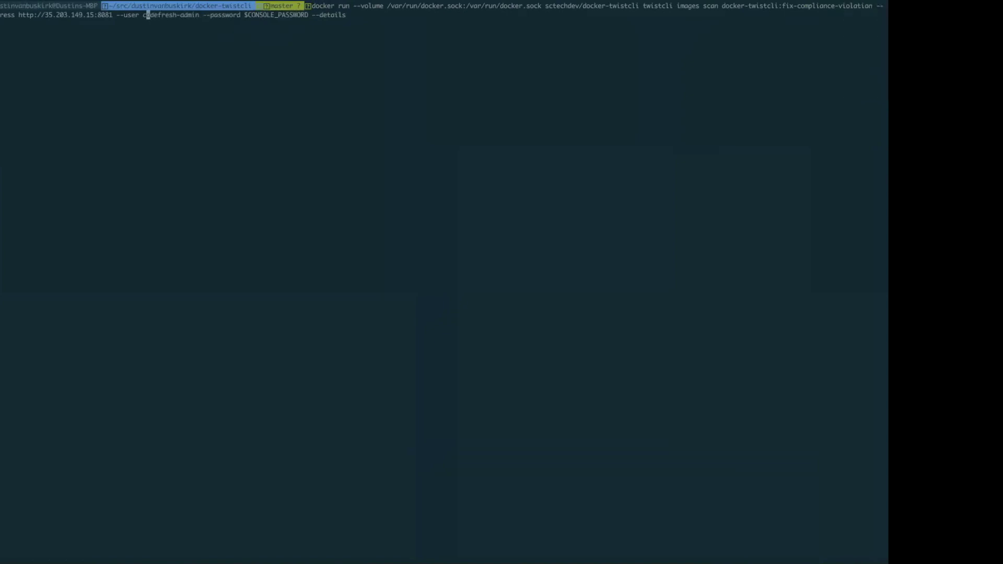
pyautogui.press('Left')
pyautogui.press('Left')
pyautogui.press('Left')
pyautogui.press('Left')
pyautogui.press('Left')
pyautogui.press('Left')
pyautogui.press('Left')
pyautogui.press('Left')
pyautogui.press('Left')
pyautogui.press('Left')
pyautogui.press('Left')
pyautogui.press('Left')
pyautogui.press('Left')
pyautogui.press('Left')
pyautogui.press('Left')
pyautogui.press('Left')
# - Enlarge the terminal text, abandon the recalled docker run command and clear the screen
pyautogui.press('super+equal')
pyautogui.press('super+equal')
pyautogui.press('super+equal')
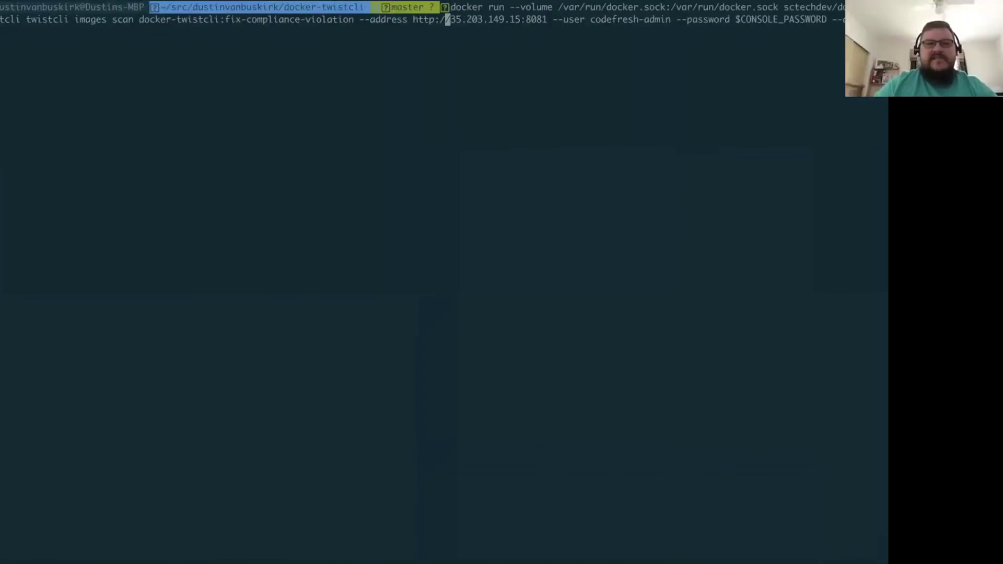
pyautogui.press('Left')
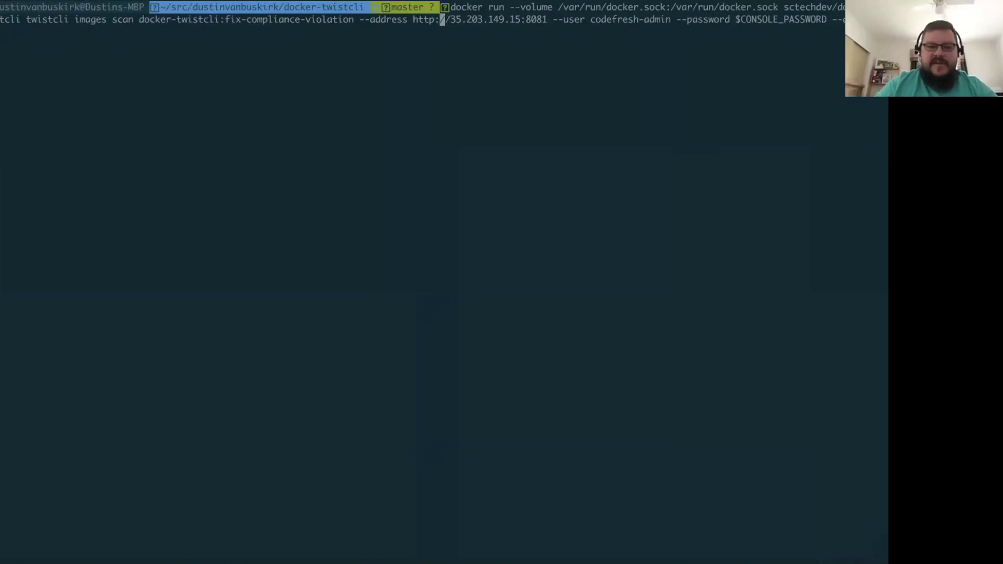
pyautogui.press('super+equal')
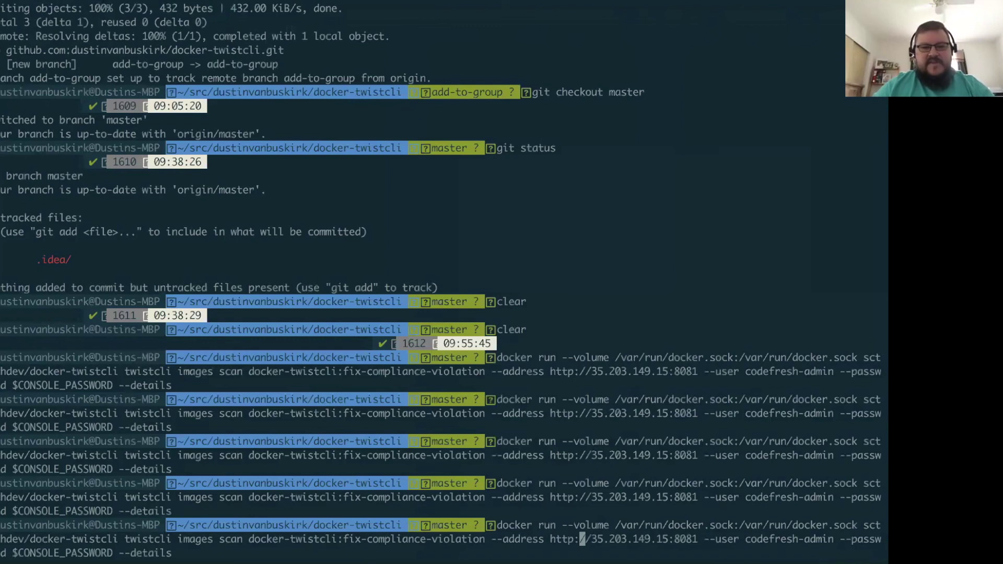
pyautogui.hotkey('ctrl', 'c')
pyautogui.write('clear')
pyautogui.press('Return')
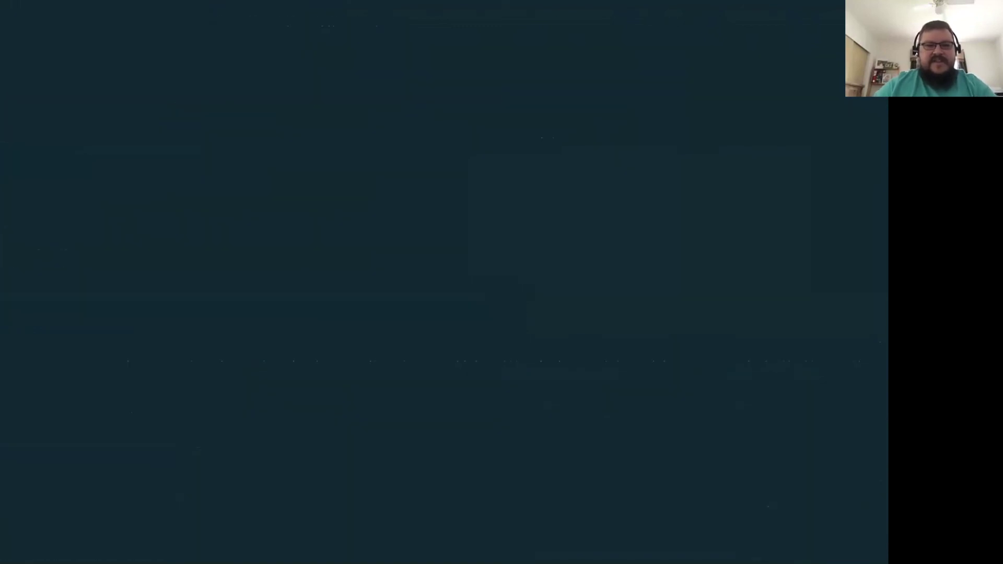
# - Bring back the earlier docker run command that scans docker-twistcli:fix-compliance-violation with twistcli and the --details option
pyautogui.press('Up')
pyautogui.press('Down')
pyautogui.write('docker ru')
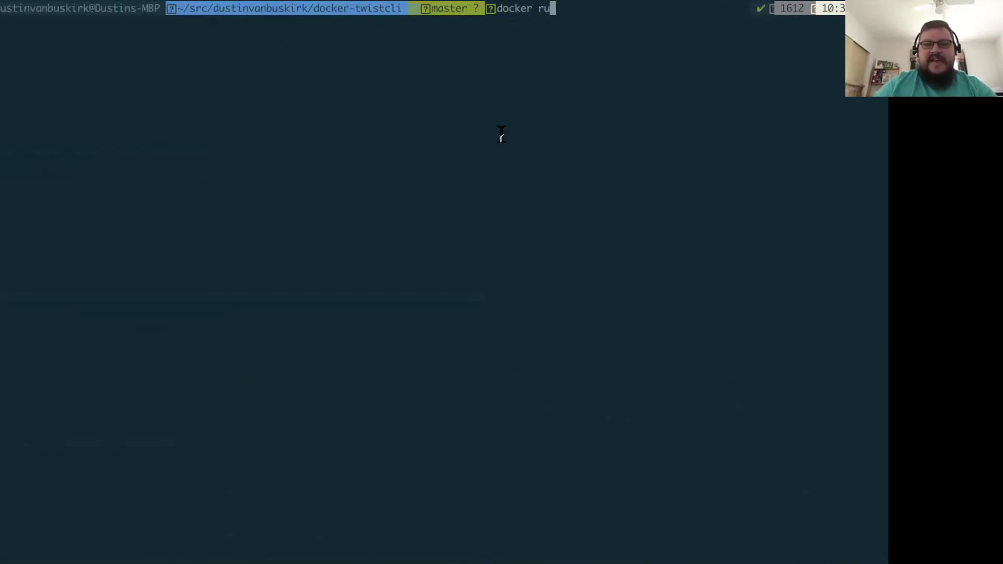
pyautogui.write('n')
pyautogui.press('Right')
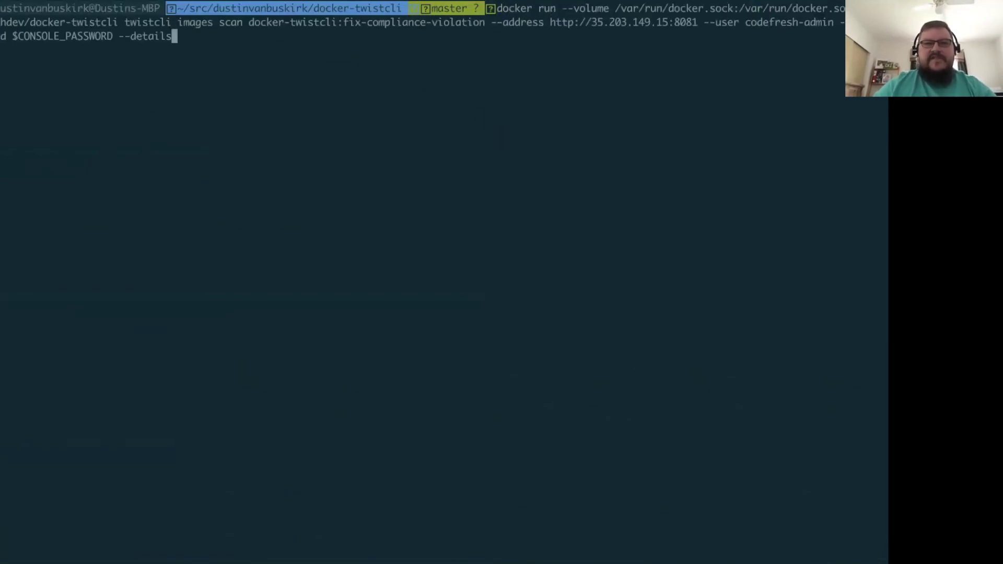
# - Replace the scanned image's fix-compliance-violation tag with master and run the detailed twistcli scan
pyautogui.press('Left')
pyautogui.press('Left')
pyautogui.press('Left')
pyautogui.press('Left')
pyautogui.press('Left')
pyautogui.press('Left')
pyautogui.press('Left')
pyautogui.press('Left')
pyautogui.press('Left')
pyautogui.press('Left')
pyautogui.press('Left')
pyautogui.press('Left')
pyautogui.press('Left')
pyautogui.press('Left')
pyautogui.press('Left')
pyautogui.press('Left')
pyautogui.press('Left')
pyautogui.press('Left')
pyautogui.press('Left')
pyautogui.press('Left')
pyautogui.press('Left')
pyautogui.press('Left')
pyautogui.press('Left')
pyautogui.press('Left')
pyautogui.press('Left')
pyautogui.press('Left')
pyautogui.press('Left')
pyautogui.press('Left')
pyautogui.press('Left')
pyautogui.press('Left')
pyautogui.press('Left')
pyautogui.press('Left')
pyautogui.press('Left')
pyautogui.press('Left')
pyautogui.press('Left')
pyautogui.press('Left')
pyautogui.press('Left')
pyautogui.press('Left')
pyautogui.press('Left')
pyautogui.press('Left')
pyautogui.press('Left')
pyautogui.press('Left')
pyautogui.press('Left')
pyautogui.press('Left')
pyautogui.press('Left')
pyautogui.press('Left')
pyautogui.press('Left')
pyautogui.press('Left')
pyautogui.press('Left')
pyautogui.press('Left')
pyautogui.press('Left')
pyautogui.press('Left')
pyautogui.press('Left')
pyautogui.press('Left')
pyautogui.press('Left')
pyautogui.press('Left')
pyautogui.press('Left')
pyautogui.press('Left')
pyautogui.press('Left')
pyautogui.press('Left')
pyautogui.press('Left')
pyautogui.press('Left')
pyautogui.press('Left')
pyautogui.press('Left')
pyautogui.press('Left')
pyautogui.press('Left')
pyautogui.press('Left')
pyautogui.press('Left')
pyautogui.press('Left')
pyautogui.press('Left')
pyautogui.press('Left')
pyautogui.press('Left')
pyautogui.press('Left')
pyautogui.press('Left')
pyautogui.press('Left')
pyautogui.press('Left')
pyautogui.press('Left')
pyautogui.press('Left')
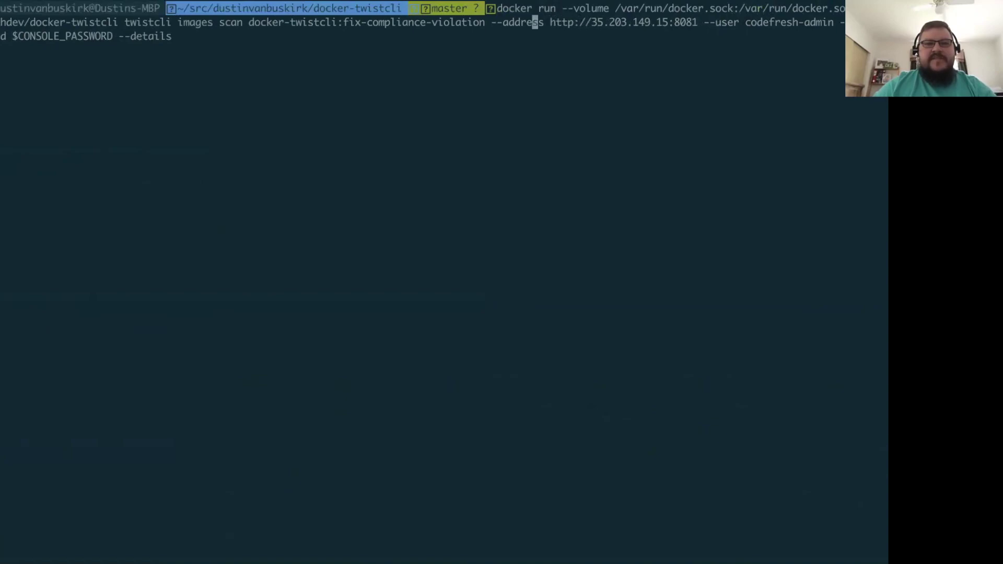
pyautogui.press('BackSpace')
pyautogui.press('BackSpace')
pyautogui.press('BackSpace')
pyautogui.press('BackSpace')
pyautogui.press('BackSpace')
pyautogui.press('BackSpace')
pyautogui.press('BackSpace')
pyautogui.press('BackSpace')
pyautogui.press('BackSpace')
pyautogui.press('BackSpace')
pyautogui.press('BackSpace')
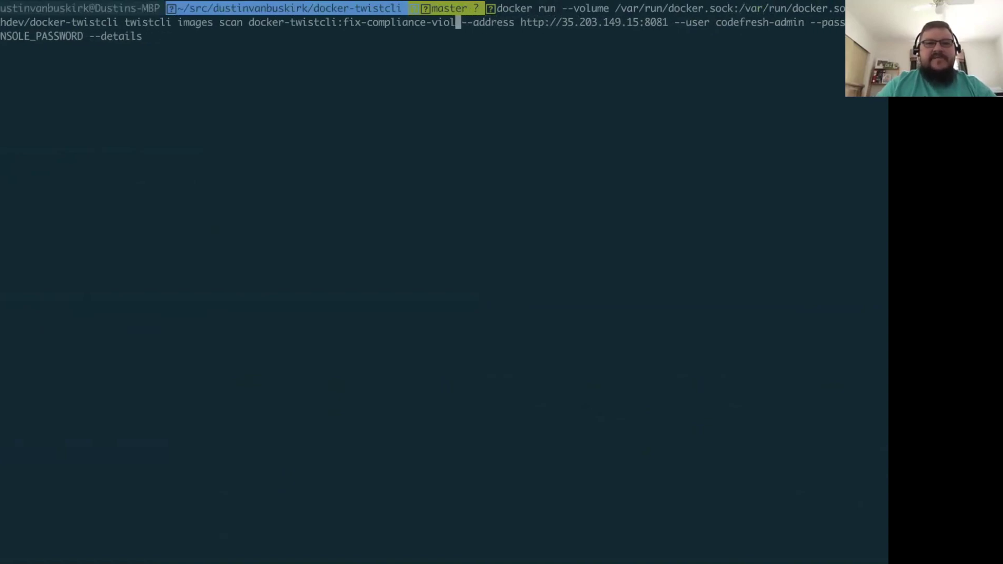
pyautogui.press('BackSpace')
pyautogui.press('BackSpace')
pyautogui.press('BackSpace')
pyautogui.press('BackSpace')
pyautogui.press('BackSpace')
pyautogui.press('BackSpace')
pyautogui.press('BackSpace')
pyautogui.press('BackSpace')
pyautogui.press('BackSpace')
pyautogui.press('BackSpace')
pyautogui.press('BackSpace')
pyautogui.press('BackSpace')
pyautogui.press('BackSpace')
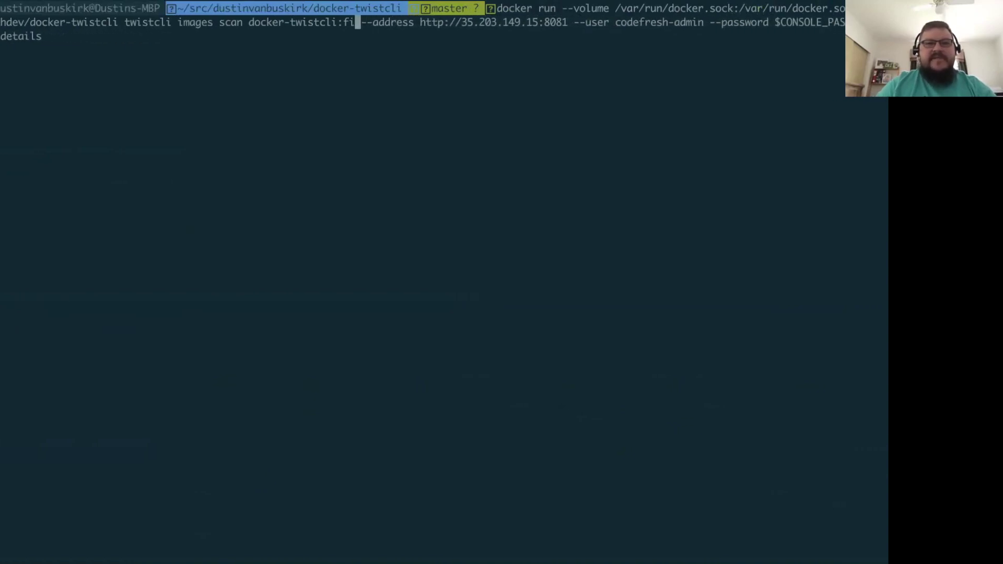
pyautogui.write('master')
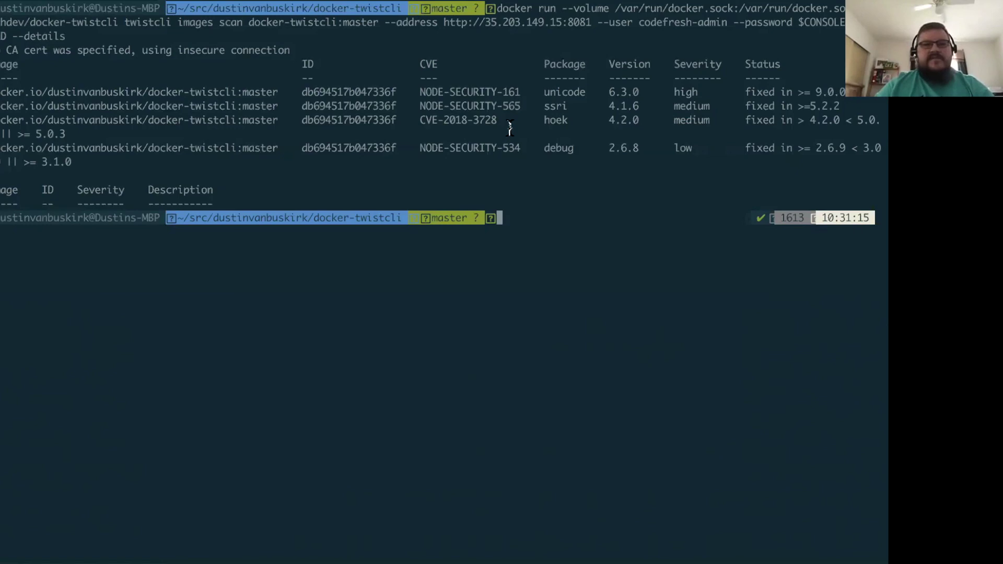
# - Pull the latest changes of the docker-twistcli repository with git pull
pyautogui.write('git pull')
pyautogui.press('Return')
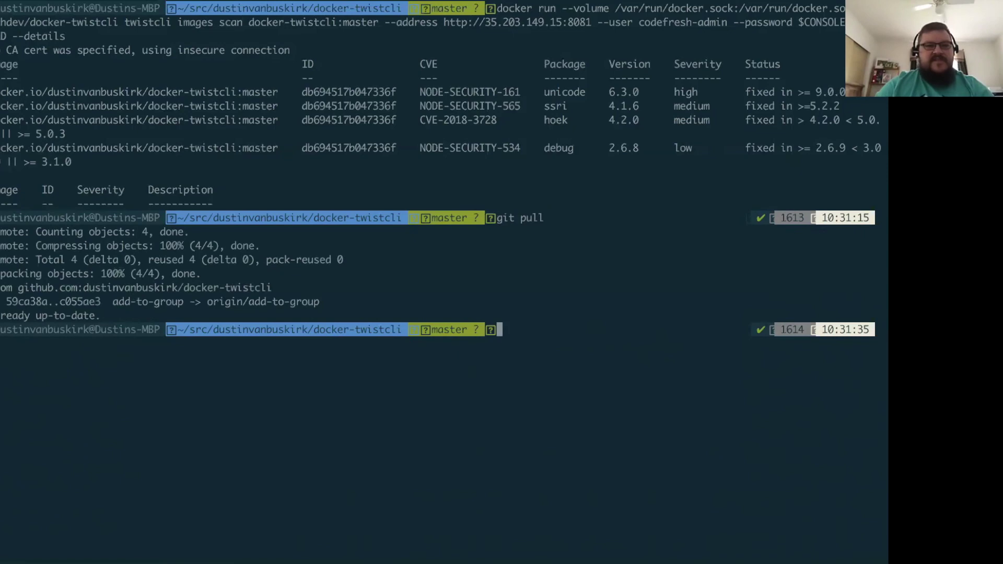
pyautogui.press('Up')
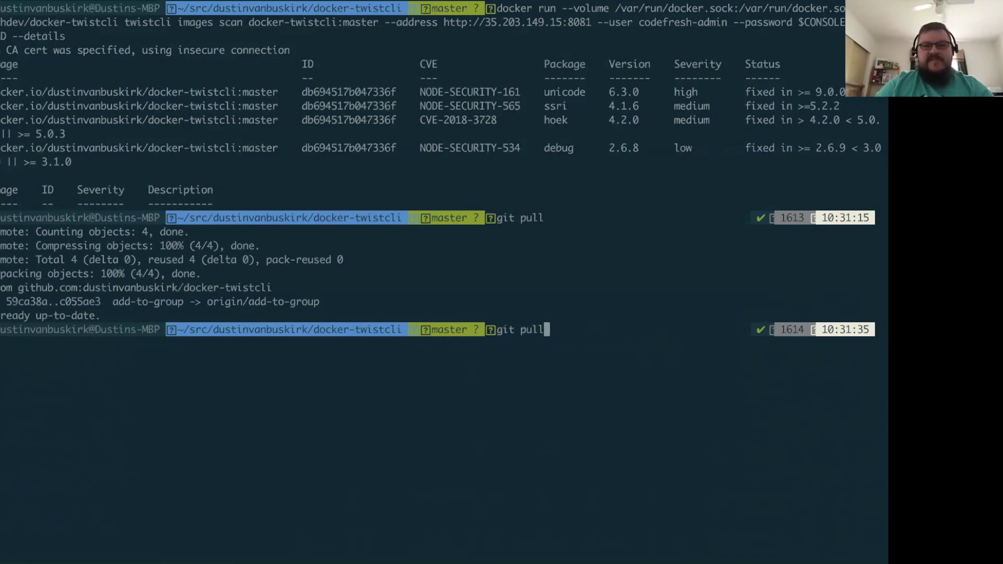
pyautogui.press('Up')
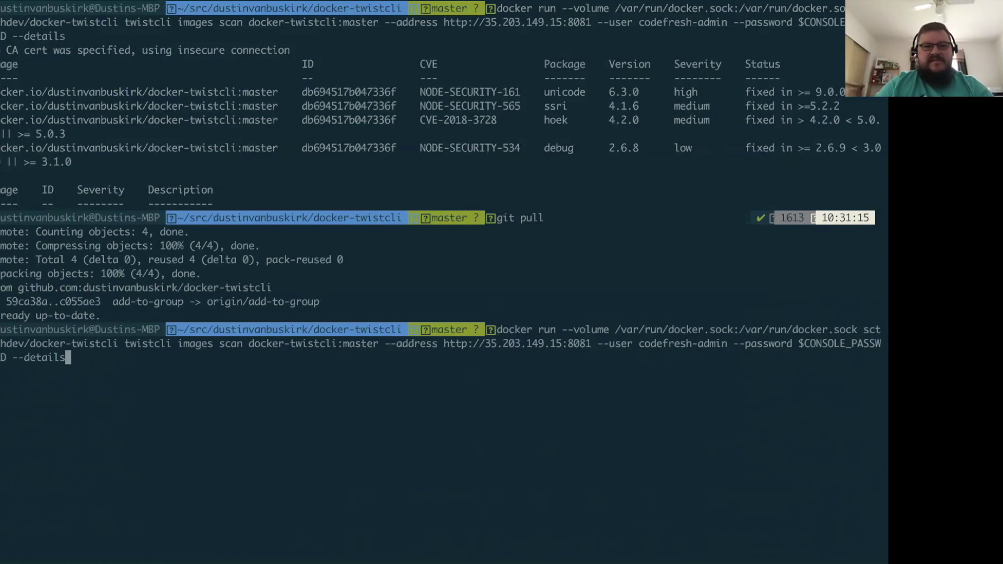
pyautogui.press('Return')
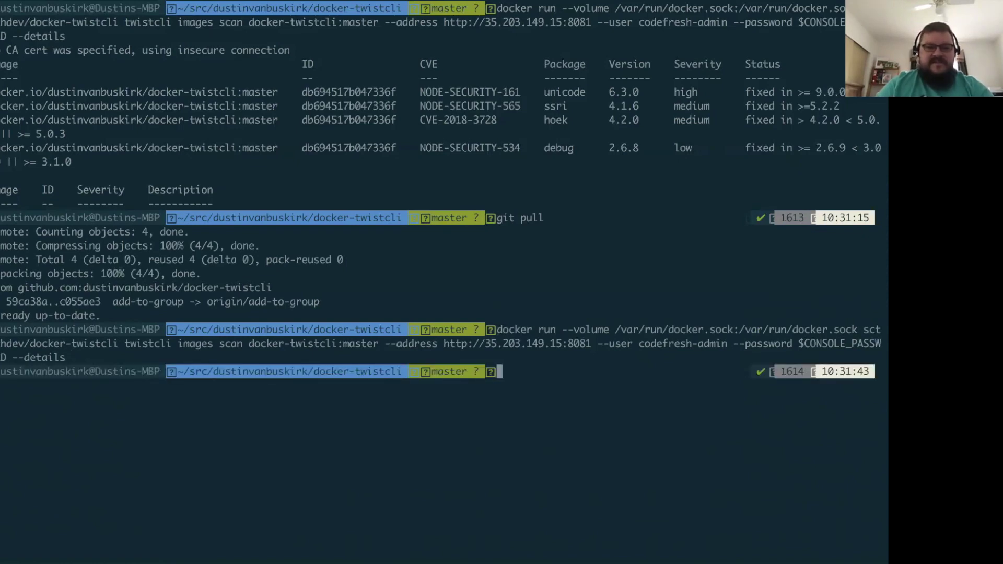
# - Build the docker-twistcli image locally from the current directory, replacing the suggested fix-compliance-violation tag with master
pyautogui.write('docker bui')
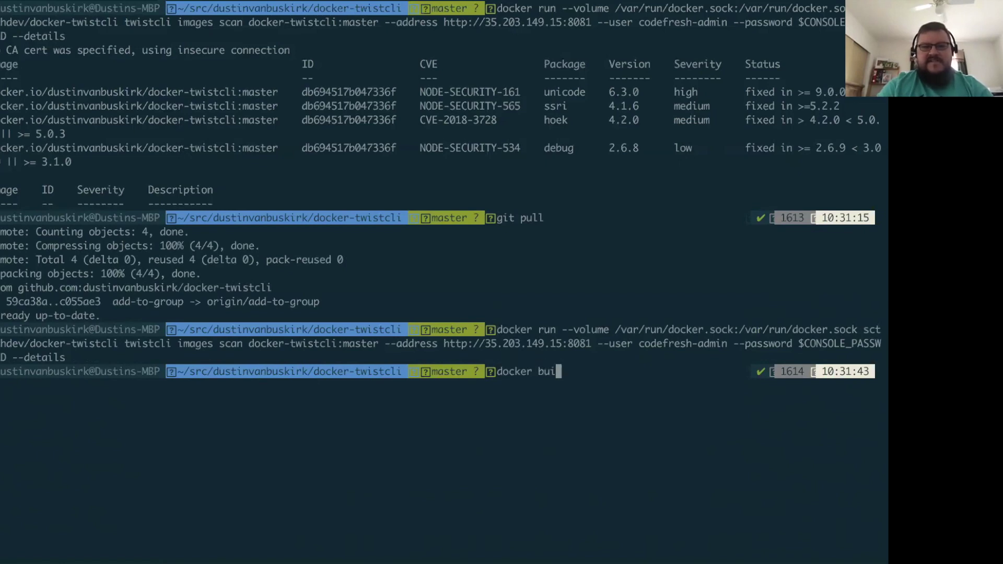
pyautogui.write('ld . -t dustinvanbuskirk/docker-twistcli:fix-compliance-violation')
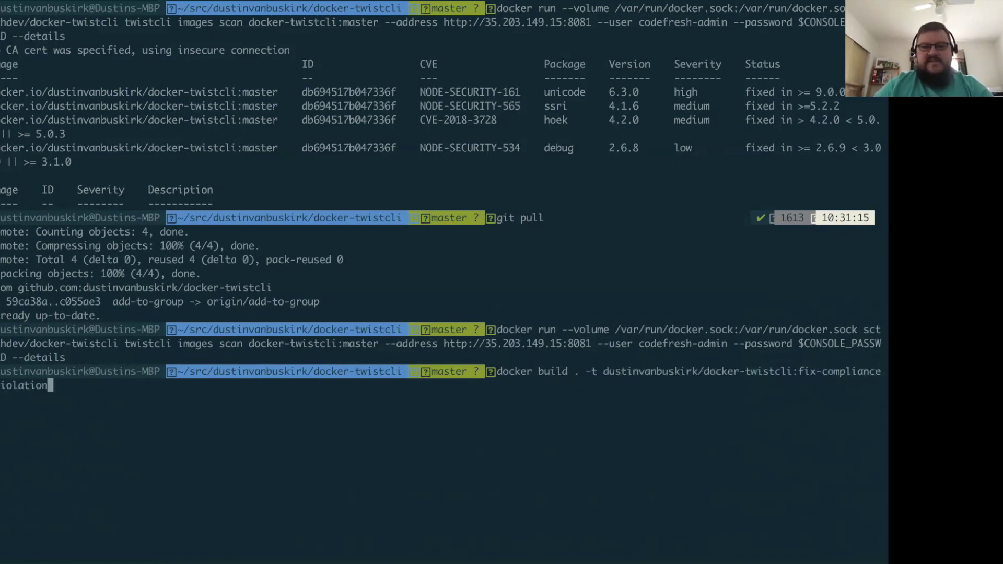
pyautogui.press('BackSpace')
pyautogui.press('BackSpace')
pyautogui.press('BackSpace')
pyautogui.press('BackSpace')
pyautogui.press('BackSpace')
pyautogui.press('BackSpace')
pyautogui.press('BackSpace')
pyautogui.press('BackSpace')
pyautogui.press('BackSpace')
pyautogui.press('BackSpace')
pyautogui.press('BackSpace')
pyautogui.press('BackSpace')
pyautogui.press('BackSpace')
pyautogui.press('BackSpace')
pyautogui.press('BackSpace')
pyautogui.press('BackSpace')
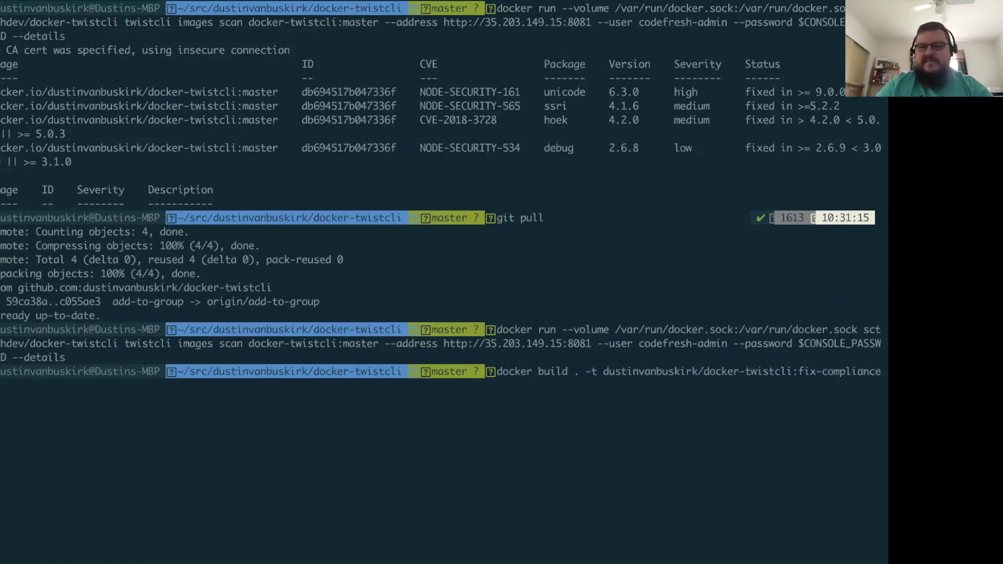
pyautogui.press('BackSpace')
pyautogui.press('BackSpace')
pyautogui.press('BackSpace')
pyautogui.press('BackSpace')
pyautogui.press('BackSpace')
pyautogui.press('BackSpace')
pyautogui.press('BackSpace')
pyautogui.press('BackSpace')
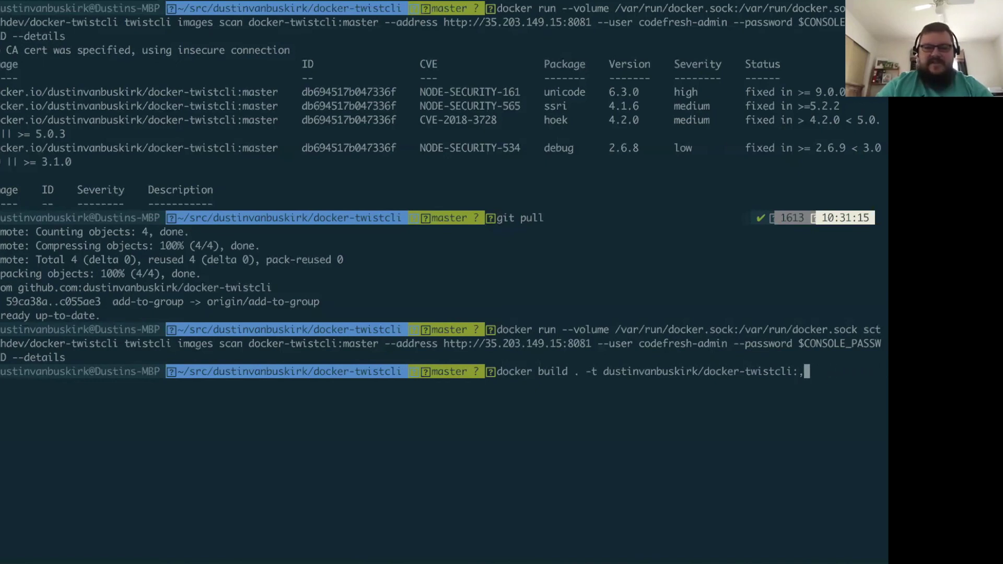
pyautogui.write('master')
pyautogui.press('Return')
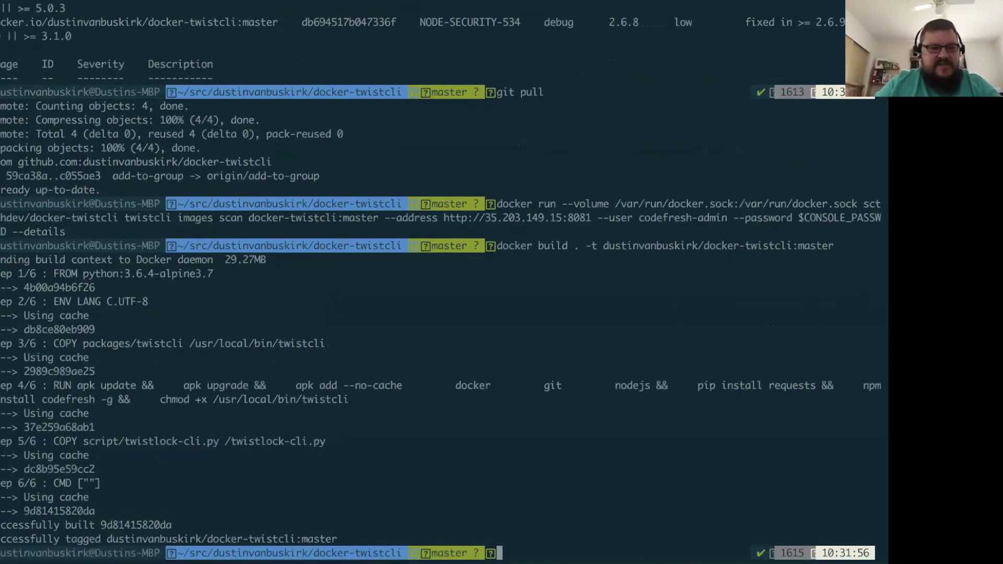
# - Rerun the detailed twistcli scan on the rebuilt docker-twistcli:master image
pyautogui.write('git pull')
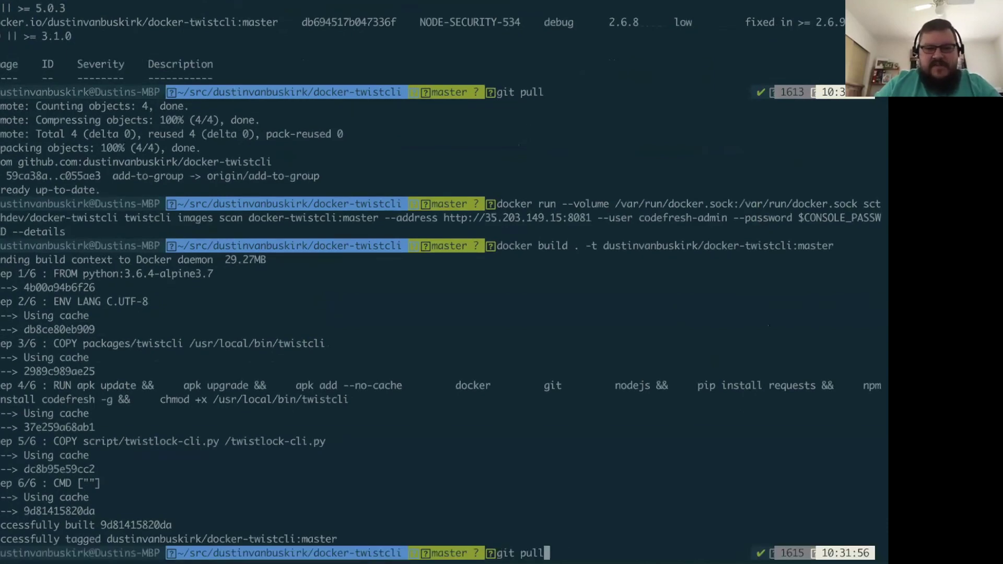
pyautogui.press('Down')
pyautogui.press('Return')
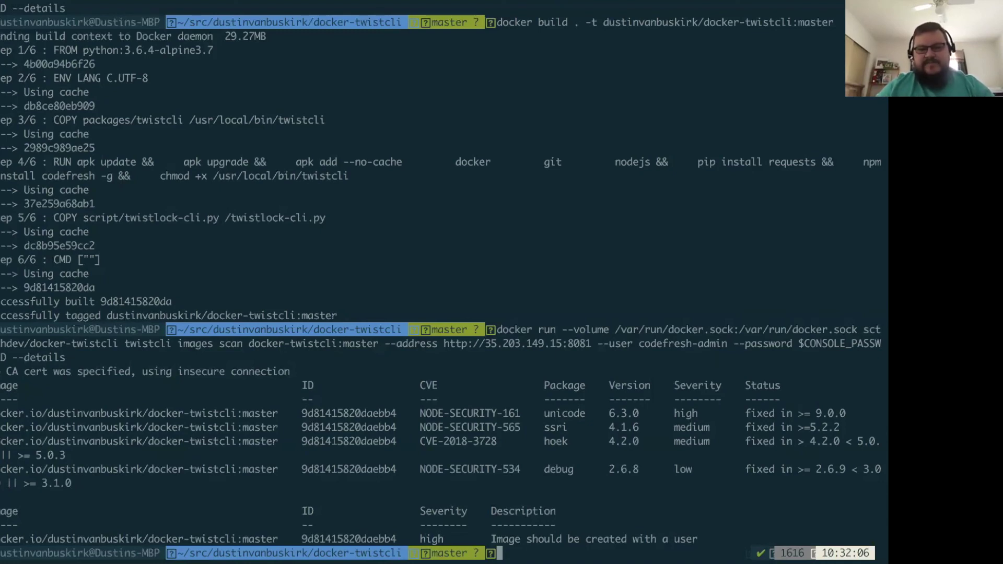
# - Create and check out a new git branch named fix-cp-vio
pyautogui.press('Up')
pyautogui.press('Up')
pyautogui.press('Down')
pyautogui.press('Down')
pyautogui.write('git checkout -b fix-cp-vio')
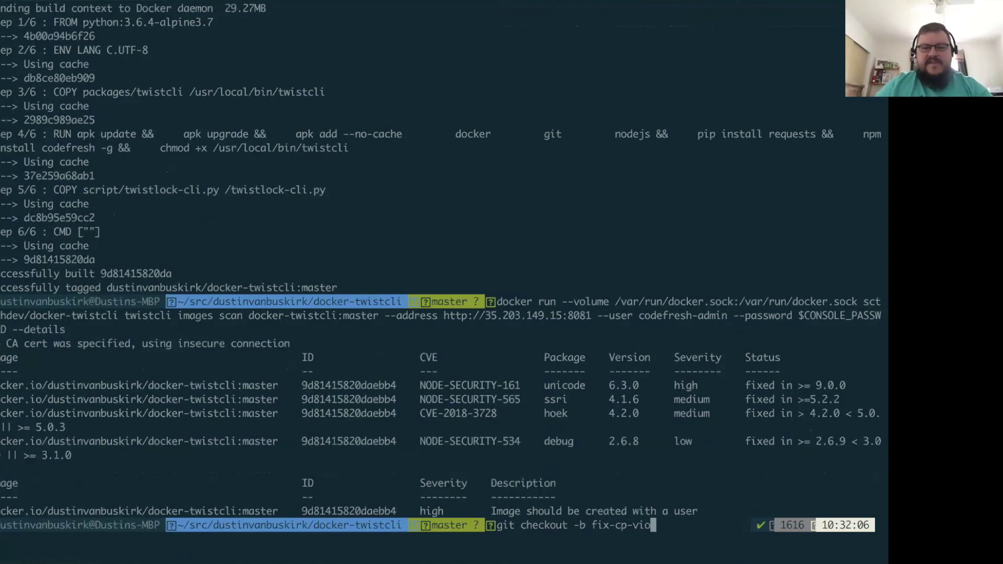
pyautogui.press('Return')
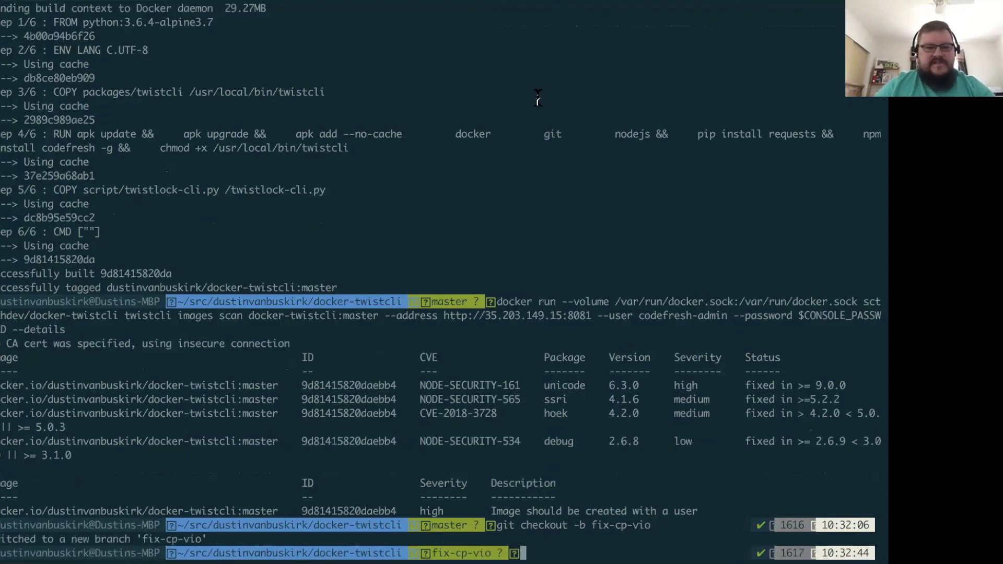
# - Switch to the Google Slides demo notes and copy the Dockerfile lines from "&& \" and the adduser command through "USER twistlock"
pyautogui.hotkey('ctrl', 'Right')
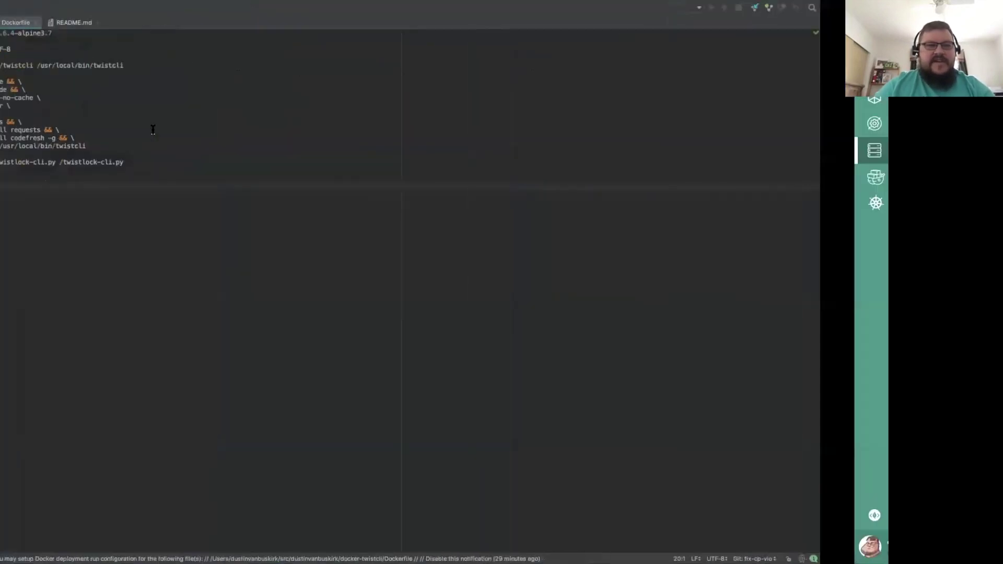
pyautogui.hotkey('ctrl', 'Left')
pyautogui.hotkey('ctrl', 'Left')
pyautogui.hotkey('ctrl', 'Left')
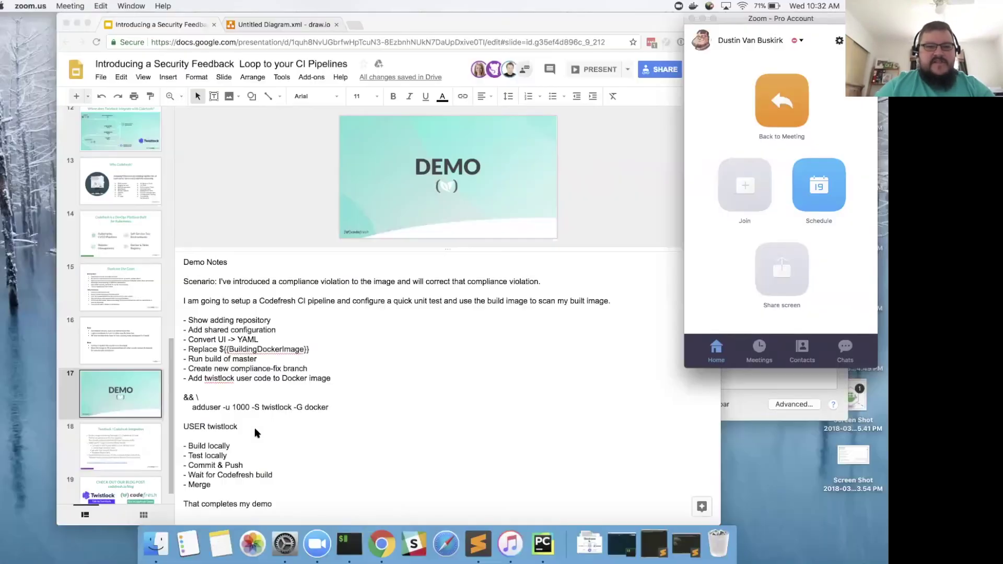
pyautogui.click(251, 427)
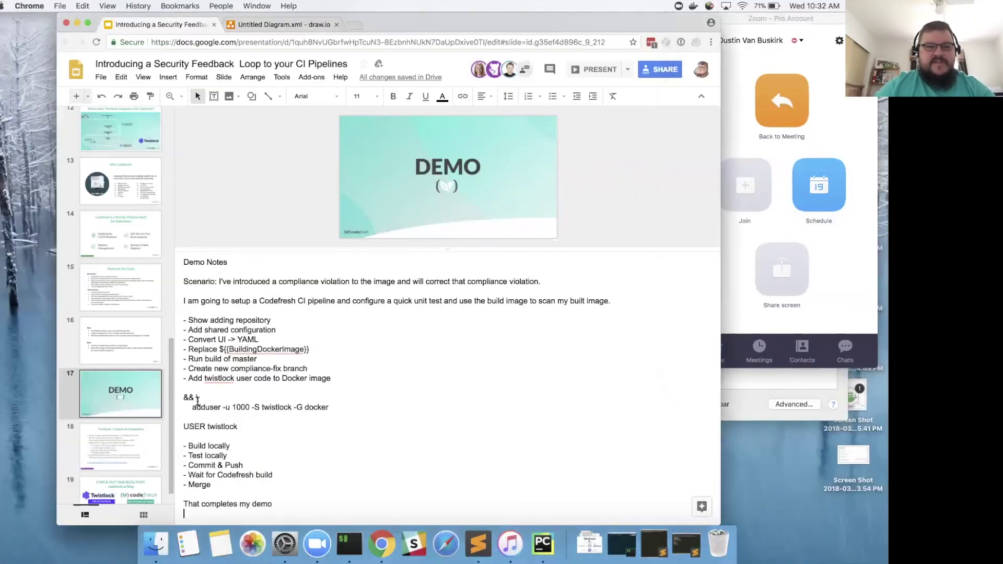
pyautogui.moveTo(241, 426); pyautogui.dragTo(183, 395)
pyautogui.press('super+c')
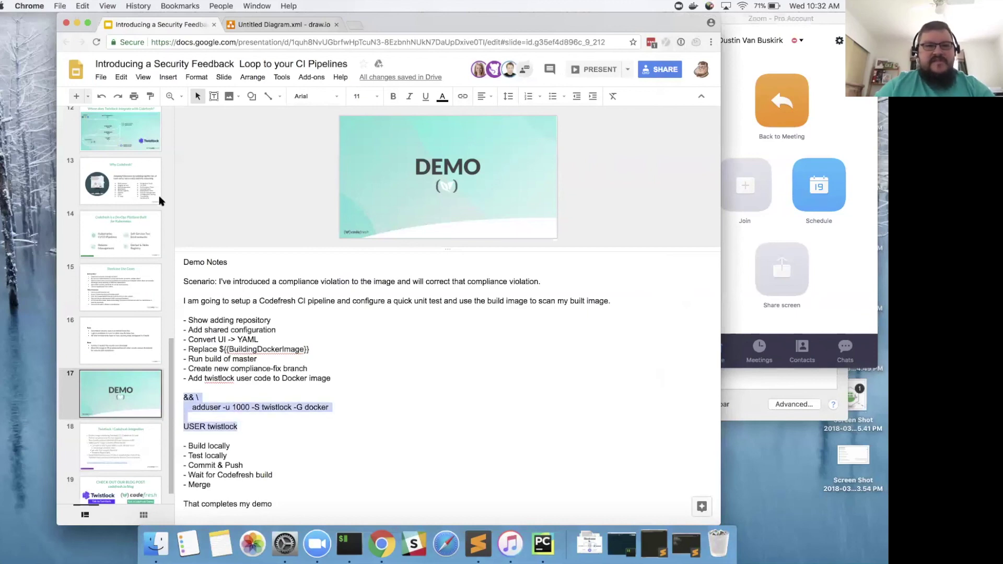
# - Switch to the Dockerfile in the code editor and paste the copied adduser and USER twistlock lines after the chmod command
pyautogui.hotkey('ctrl', 'Right')
pyautogui.hotkey('ctrl', 'Right')
pyautogui.click(157, 150)
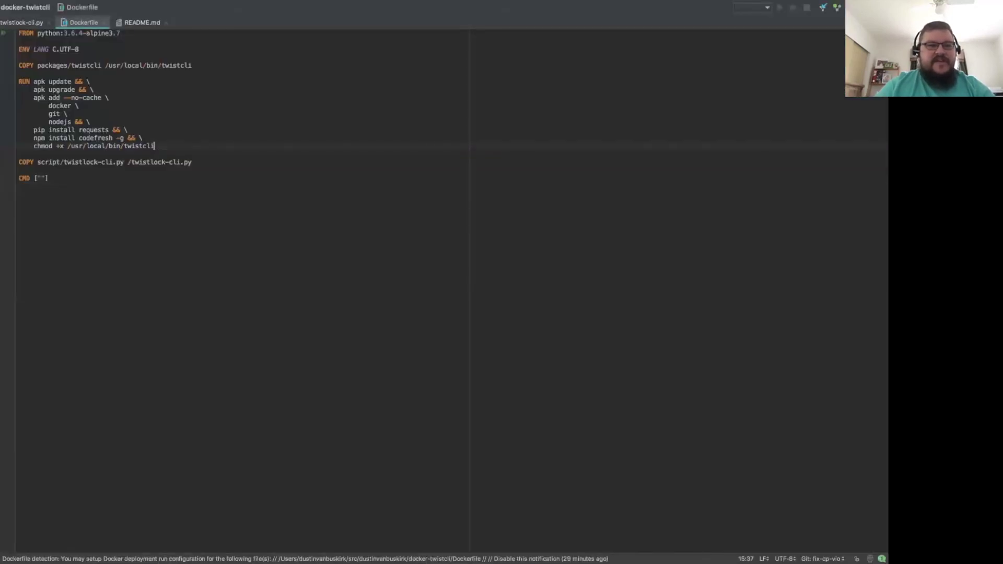
pyautogui.press('super+v')
pyautogui.press('BackSpace')
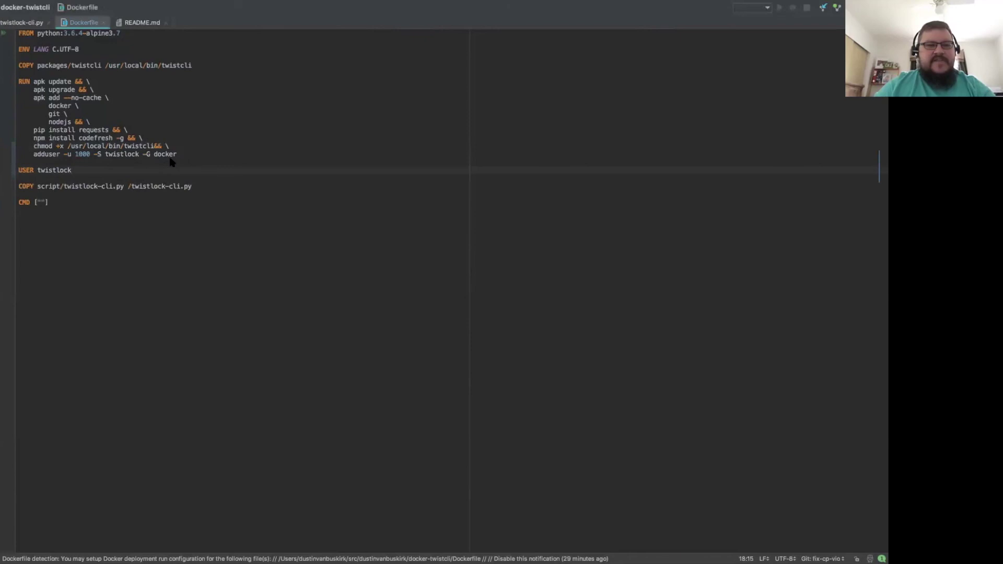
# - Switch to the terminal and build the docker-twistcli image from the current directory with the tag fix-cp-vio
pyautogui.hotkey('ctrl', 'Left')
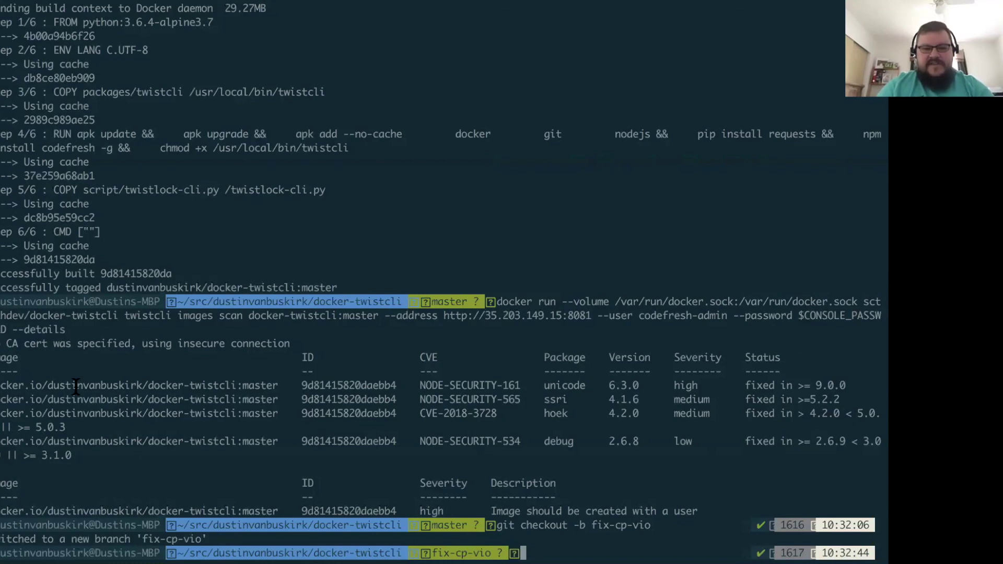
pyautogui.write('docker bui')
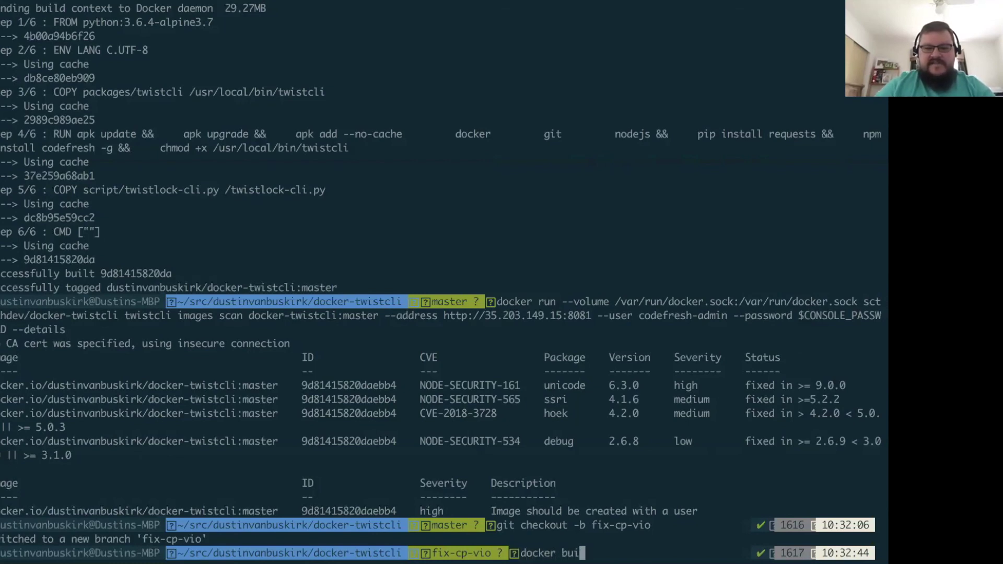
pyautogui.press('Up')
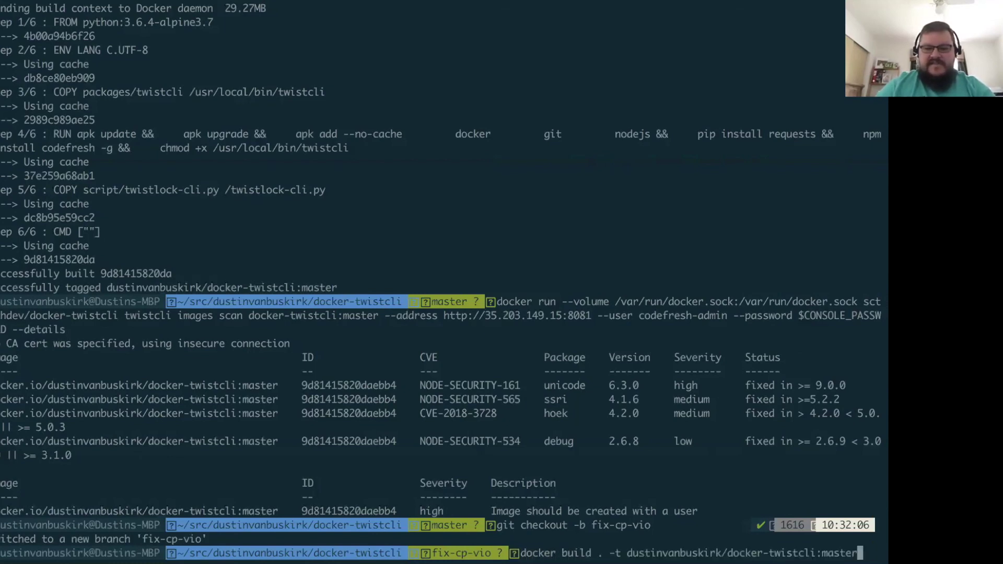
pyautogui.press('BackSpace')
pyautogui.press('BackSpace')
pyautogui.press('BackSpace')
pyautogui.press('BackSpace')
pyautogui.press('BackSpace')
pyautogui.press('BackSpace')
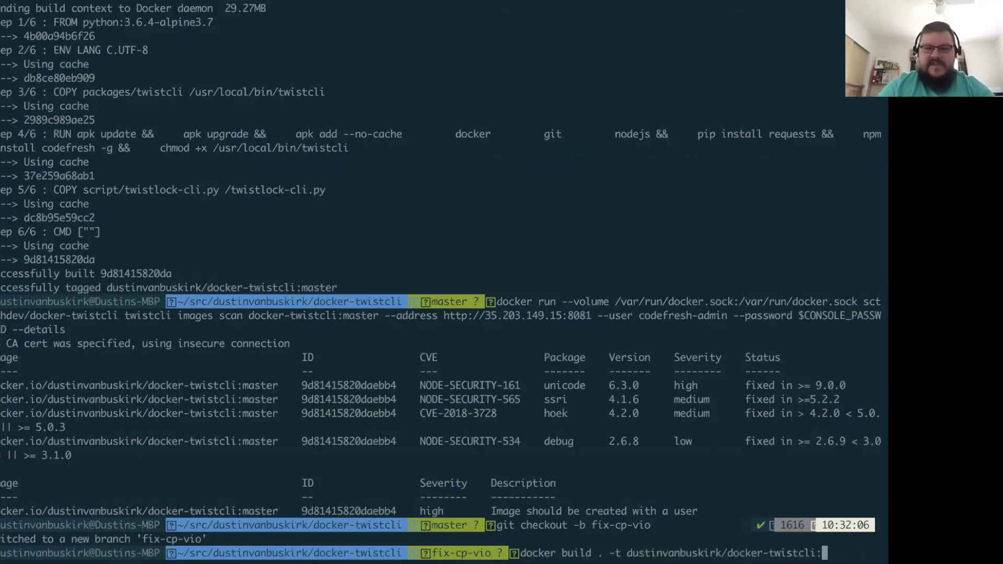
pyautogui.write('fix-cp')
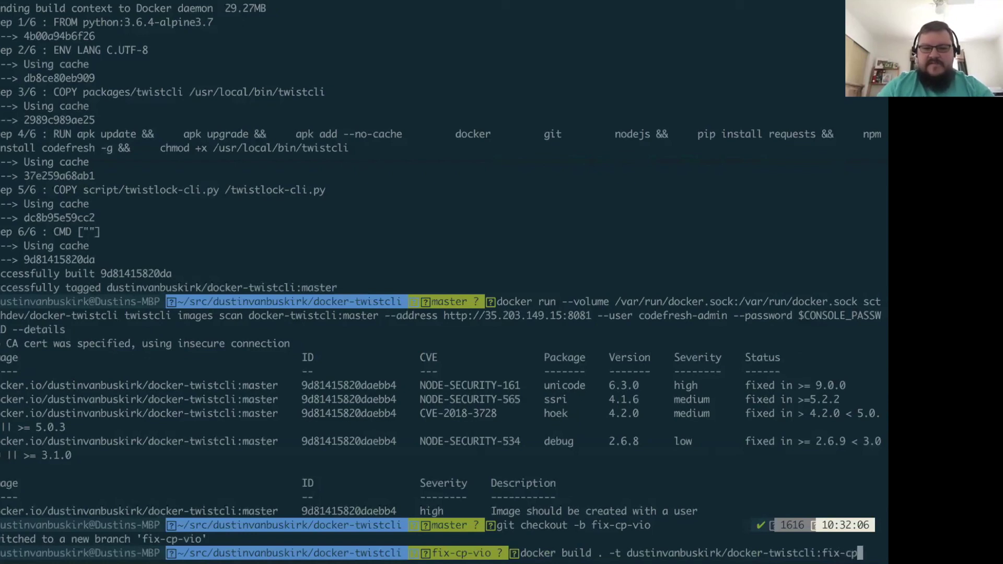
pyautogui.write('-vio')
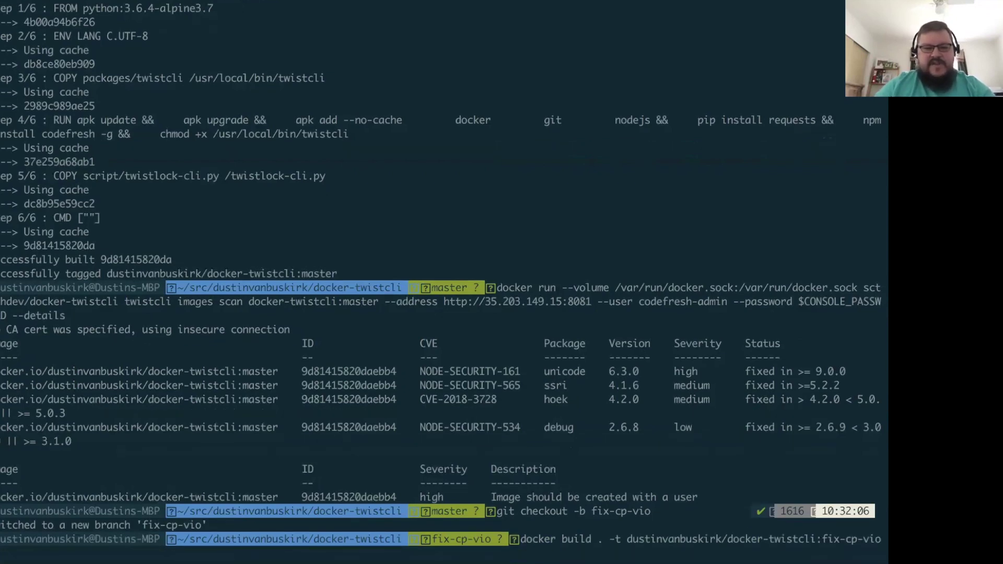
pyautogui.press('Return')
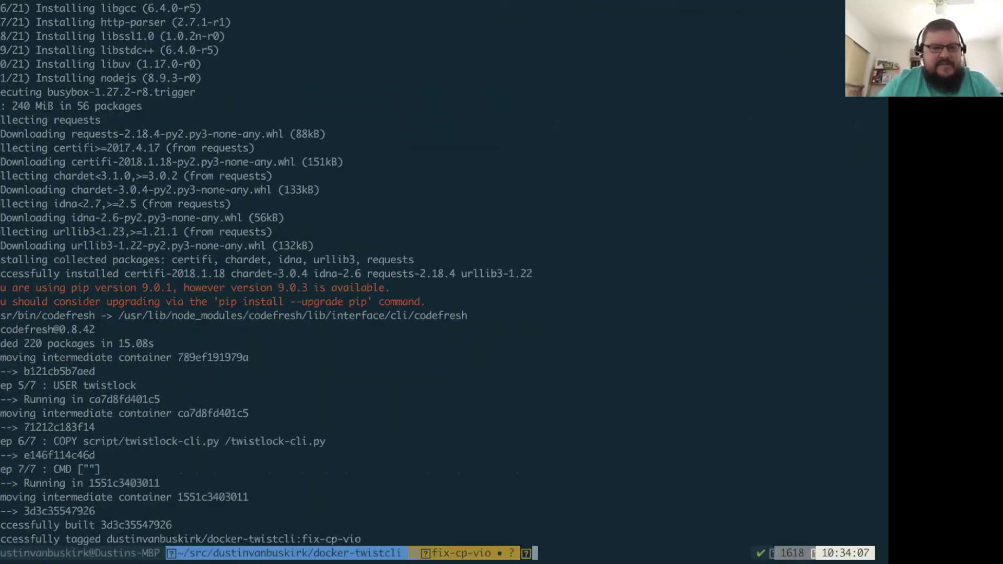
# - Rerun the earlier detailed twistcli image scan against docker-twistcli:fix-cp-vio instead of the master tag
pyautogui.press('Up')
pyautogui.press('Up')
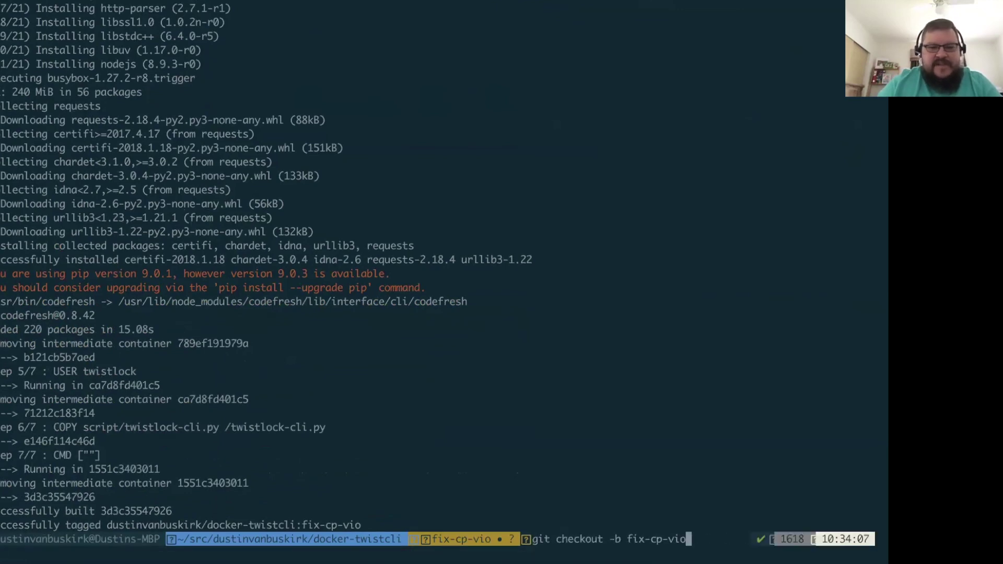
pyautogui.press('Left')
pyautogui.press('Left')
pyautogui.press('Left')
pyautogui.press('Left')
pyautogui.press('Left')
pyautogui.press('Left')
pyautogui.press('Left')
pyautogui.press('Left')
pyautogui.press('Left')
pyautogui.press('Left')
pyautogui.press('Left')
pyautogui.press('Left')
pyautogui.press('Left')
pyautogui.press('Left')
pyautogui.press('Left')
pyautogui.press('Left')
pyautogui.press('Left')
pyautogui.press('Left')
pyautogui.press('Left')
pyautogui.press('Left')
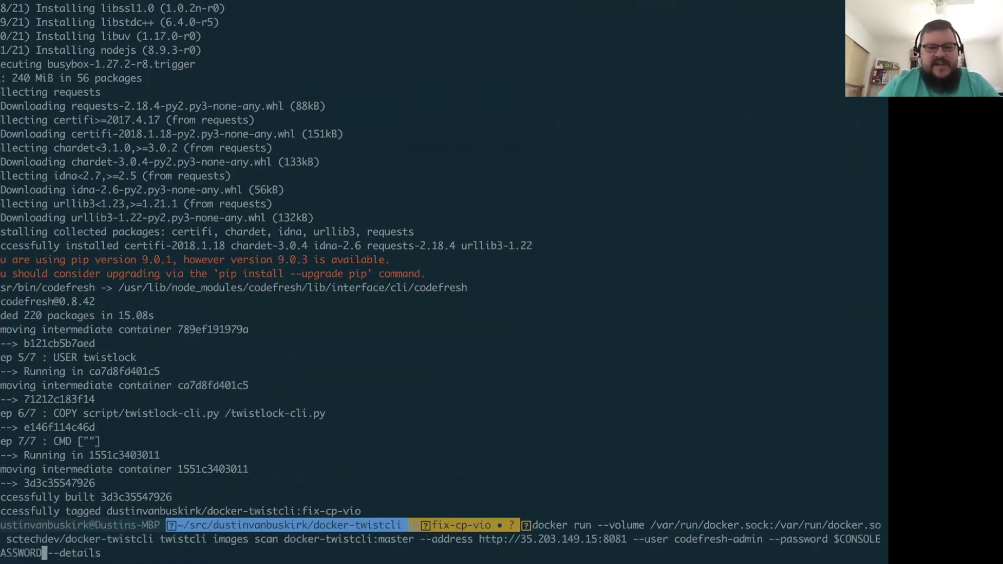
pyautogui.press('Left')
pyautogui.press('Left')
pyautogui.press('Left')
pyautogui.press('Left')
pyautogui.press('Left')
pyautogui.press('Left')
pyautogui.press('Left')
pyautogui.press('Left')
pyautogui.press('Left')
pyautogui.press('Left')
pyautogui.press('Left')
pyautogui.press('Left')
pyautogui.press('Left')
pyautogui.press('Left')
pyautogui.press('Left')
pyautogui.press('Left')
pyautogui.press('Left')
pyautogui.press('Left')
pyautogui.press('Left')
pyautogui.press('Left')
pyautogui.press('Left')
pyautogui.press('Left')
pyautogui.press('Left')
pyautogui.press('Left')
pyautogui.press('Left')
pyautogui.press('Left')
pyautogui.press('Left')
pyautogui.press('Left')
pyautogui.press('Left')
pyautogui.press('Left')
pyautogui.press('Left')
pyautogui.press('Left')
pyautogui.press('Left')
pyautogui.press('Left')
pyautogui.press('Left')
pyautogui.press('Left')
pyautogui.press('Left')
pyautogui.press('Left')
pyautogui.press('Left')
pyautogui.press('Left')
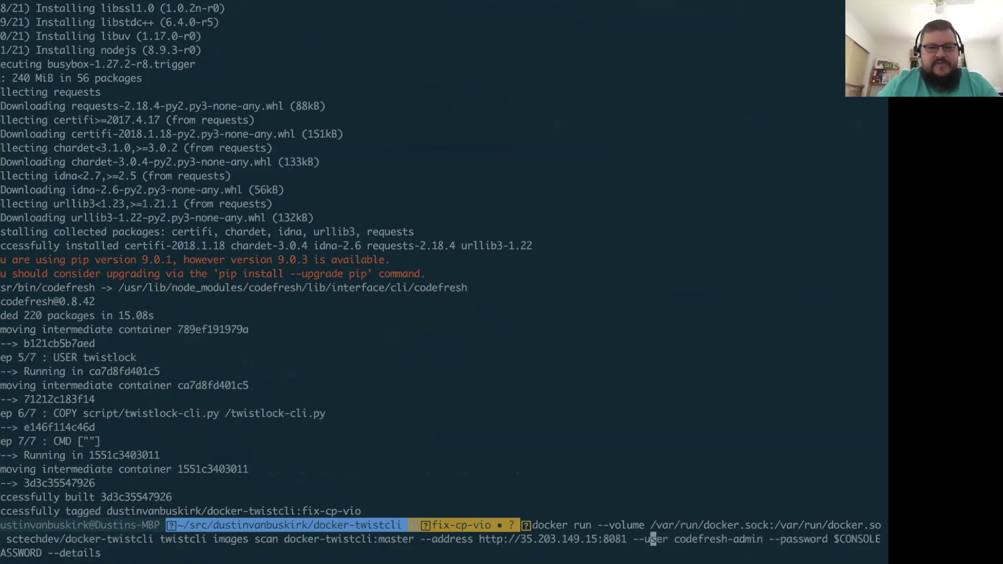
pyautogui.press('Left')
pyautogui.press('Left')
pyautogui.press('Left')
pyautogui.press('Left')
pyautogui.press('Left')
pyautogui.press('Left')
pyautogui.press('Left')
pyautogui.press('Left')
pyautogui.press('Left')
pyautogui.press('Left')
pyautogui.press('Left')
pyautogui.press('Left')
pyautogui.press('Left')
pyautogui.press('Left')
pyautogui.press('Left')
pyautogui.press('Left')
pyautogui.press('Left')
pyautogui.press('Left')
pyautogui.press('Left')
pyautogui.press('Left')
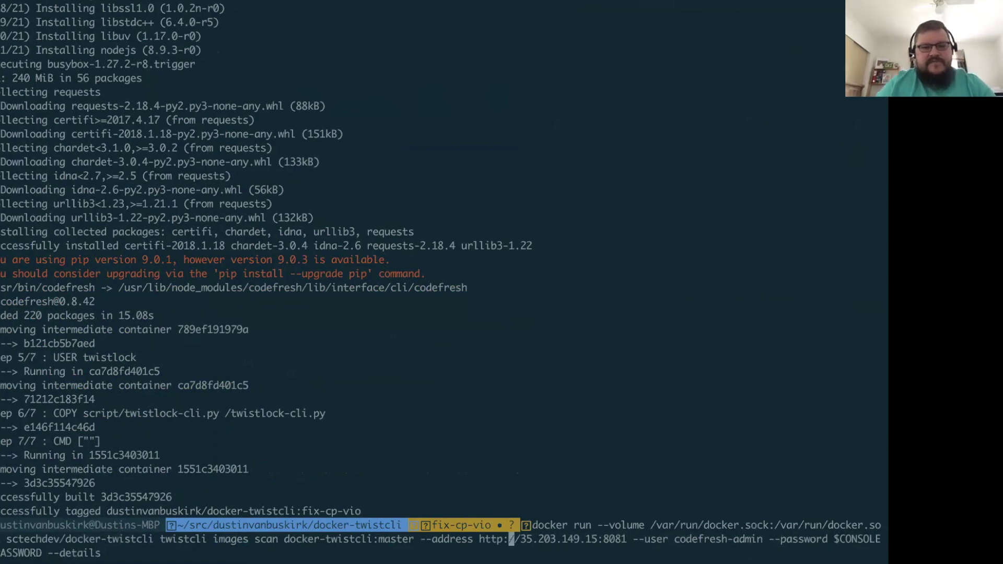
pyautogui.press('Left')
pyautogui.press('BackSpace')
pyautogui.press('BackSpace')
pyautogui.press('BackSpace')
pyautogui.press('BackSpace')
pyautogui.press('BackSpace')
pyautogui.press('BackSpace')
pyautogui.write('di')
pyautogui.press('BackSpace')
pyautogui.press('BackSpace')
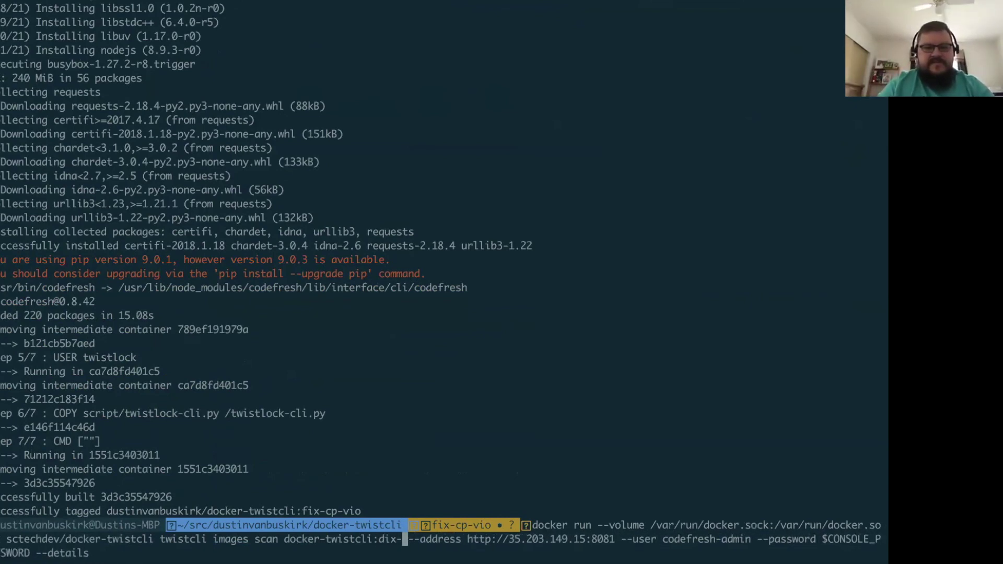
pyautogui.write('fix-co')
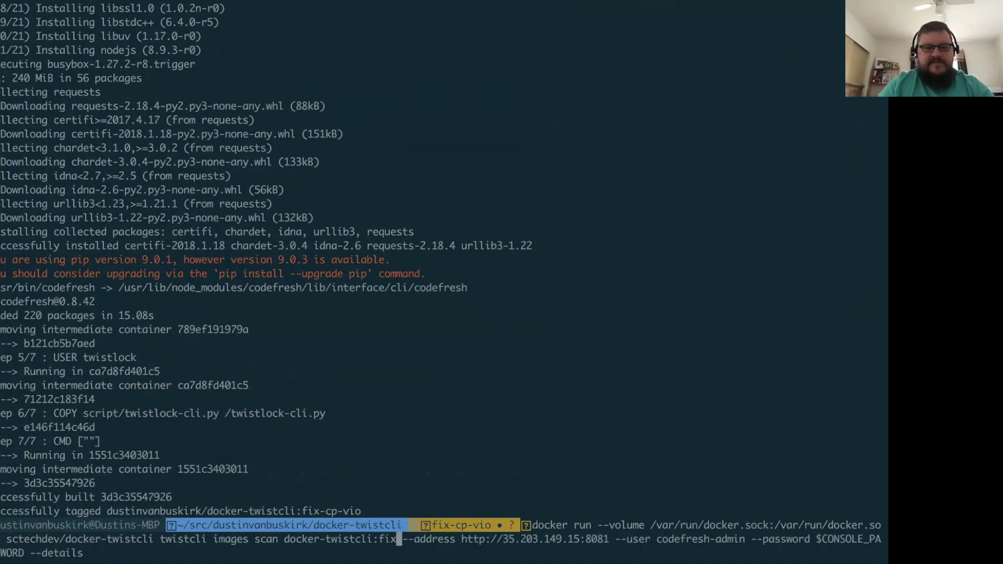
pyautogui.write('-vu')
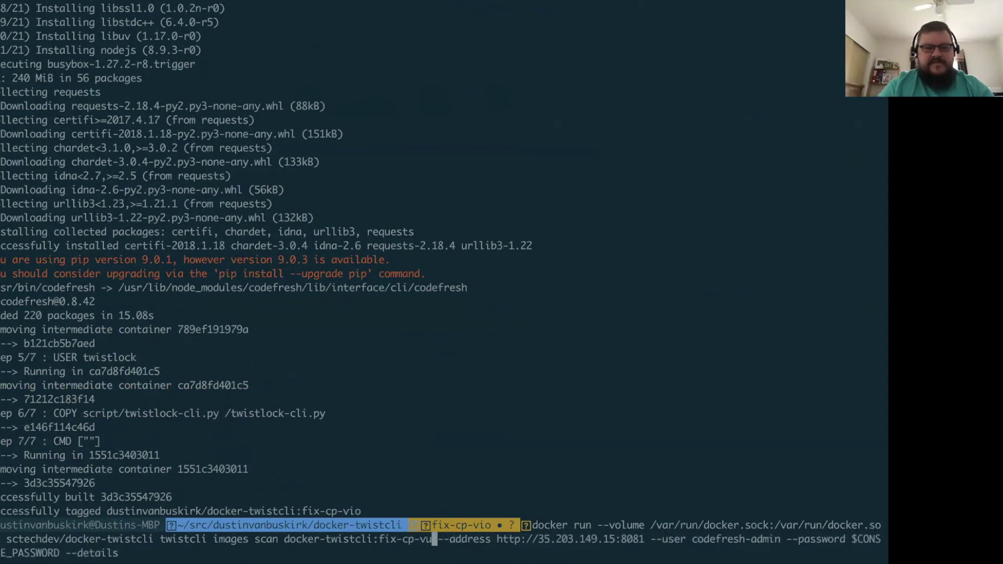
pyautogui.press('BackSpace')
pyautogui.write('io')
pyautogui.press('Return')
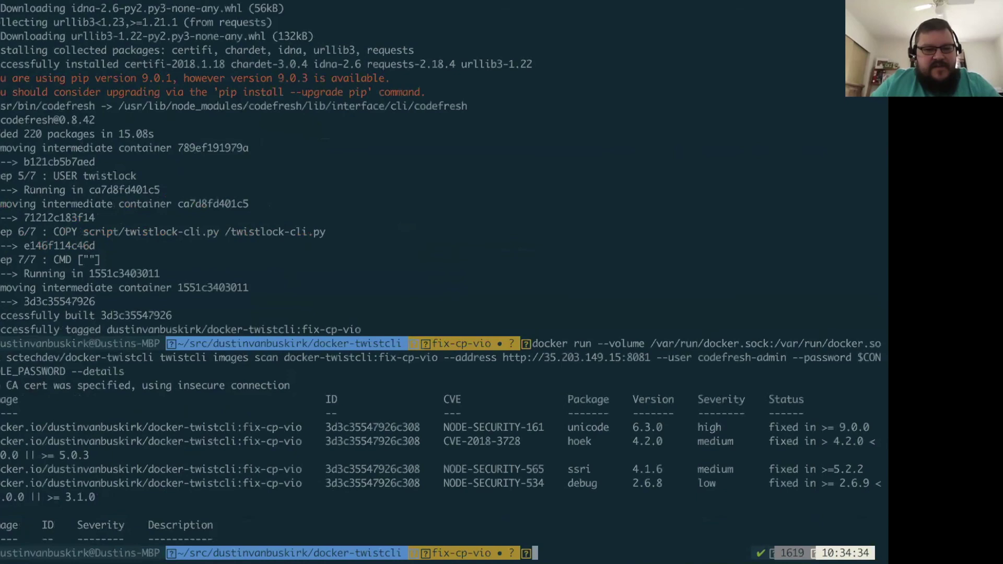
# - Commit all tracked changes to git with the message 'fix cp vio'
pyautogui.write('g')
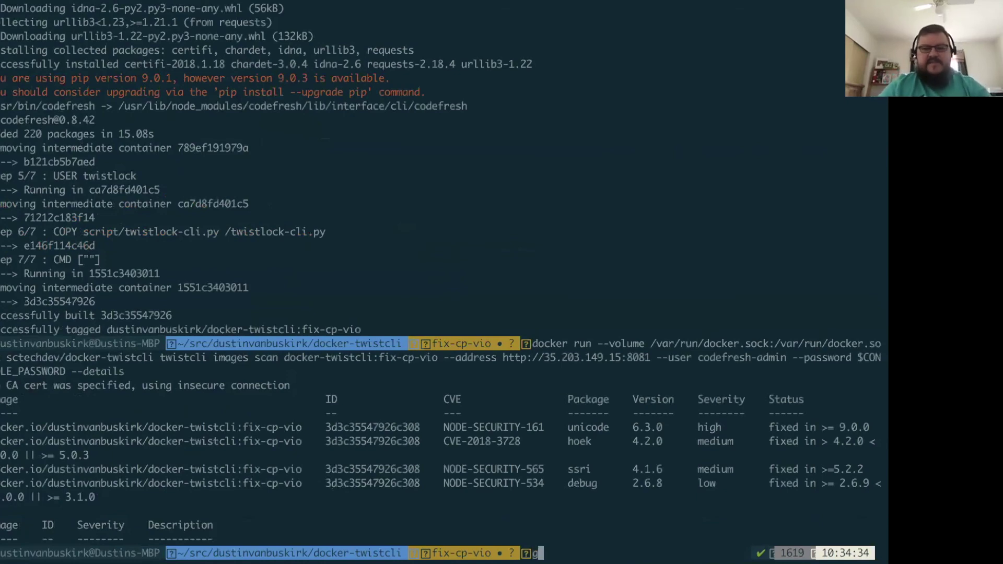
pyautogui.write('it commit')
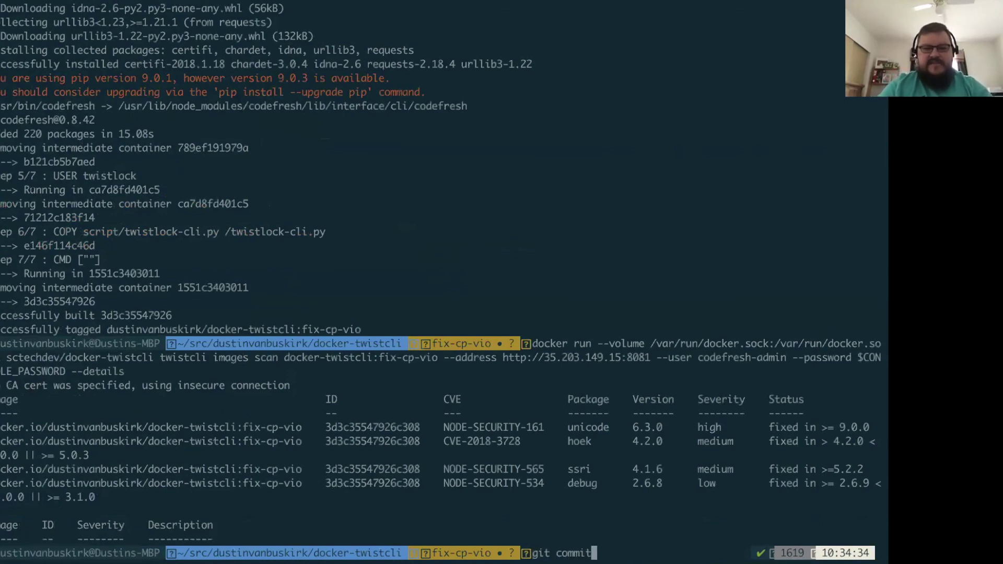
pyautogui.write(" -am 'fix cp vio")
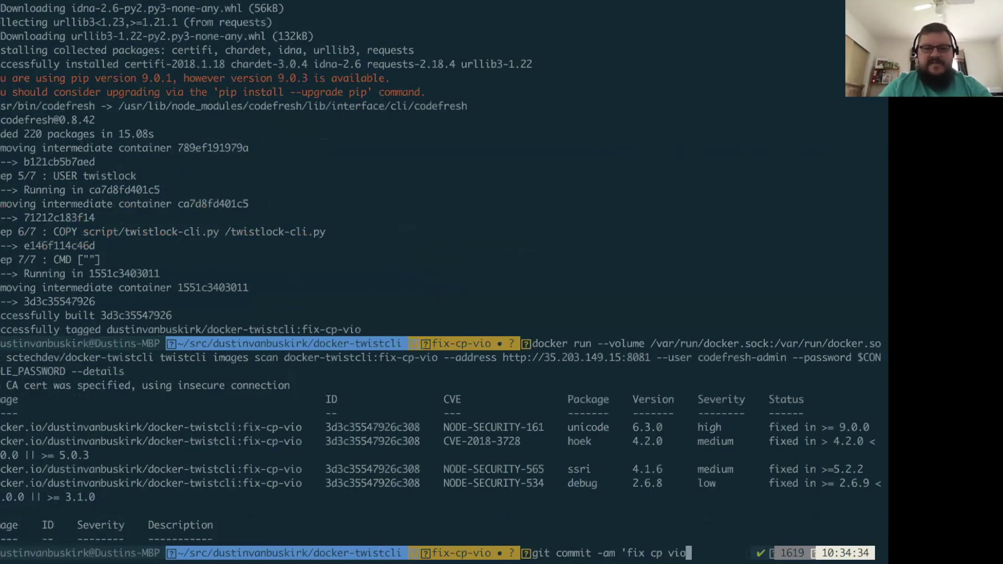
pyautogui.write("'")
pyautogui.press('Return')
# - Push the fix-cp-vio branch to origin and set it as the upstream branch
pyautogui.write('gt')
pyautogui.press('BackSpace')
pyautogui.write('it pushg')
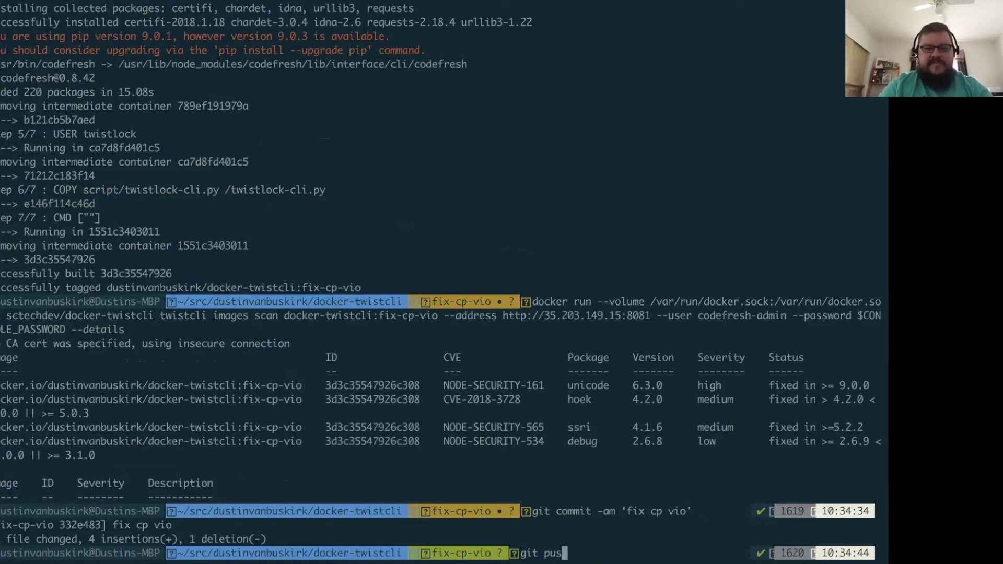
pyautogui.press('BackSpace')
pyautogui.press('BackSpace')
pyautogui.write('--set-up')
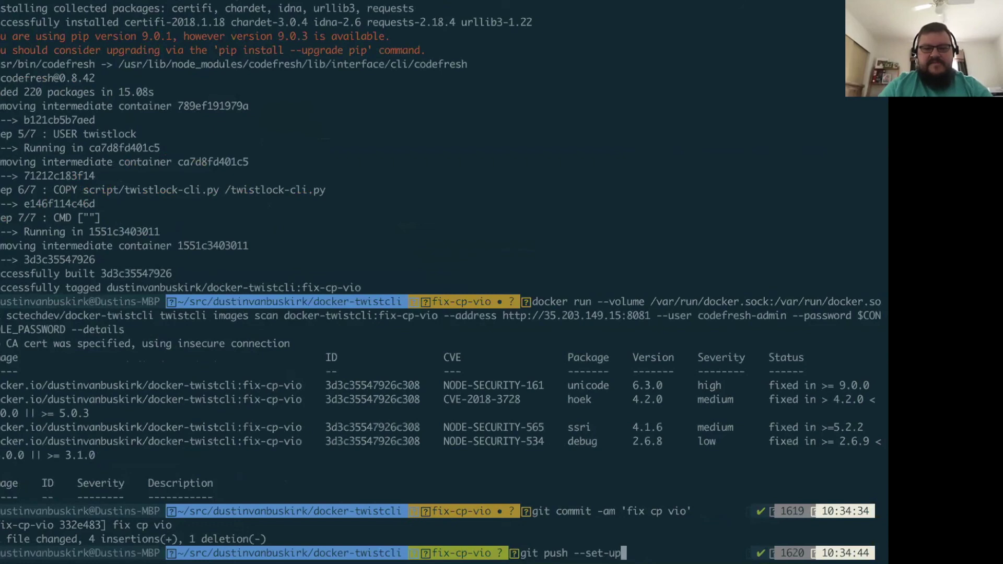
pyautogui.write('stream origin ')
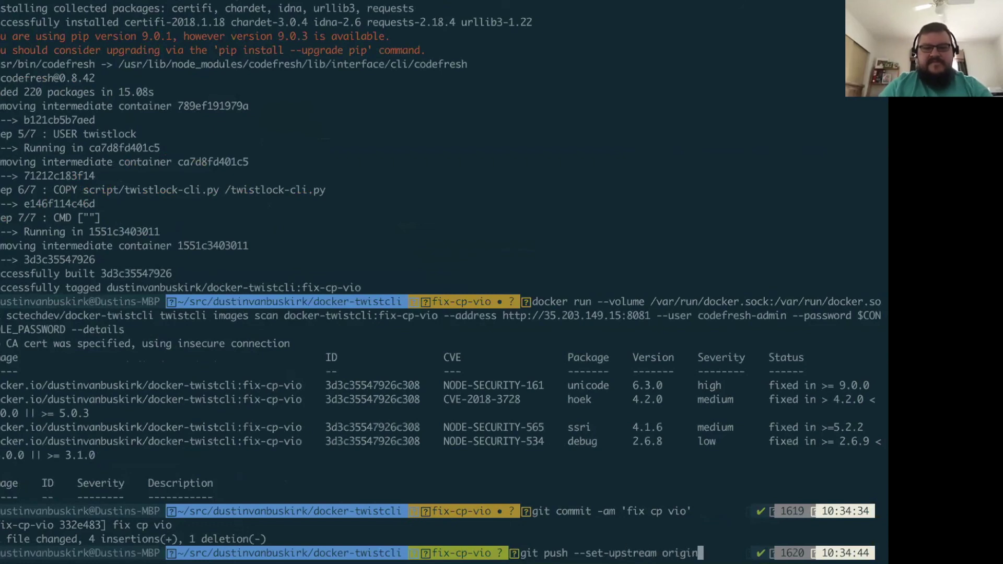
pyautogui.write('fix-cp')
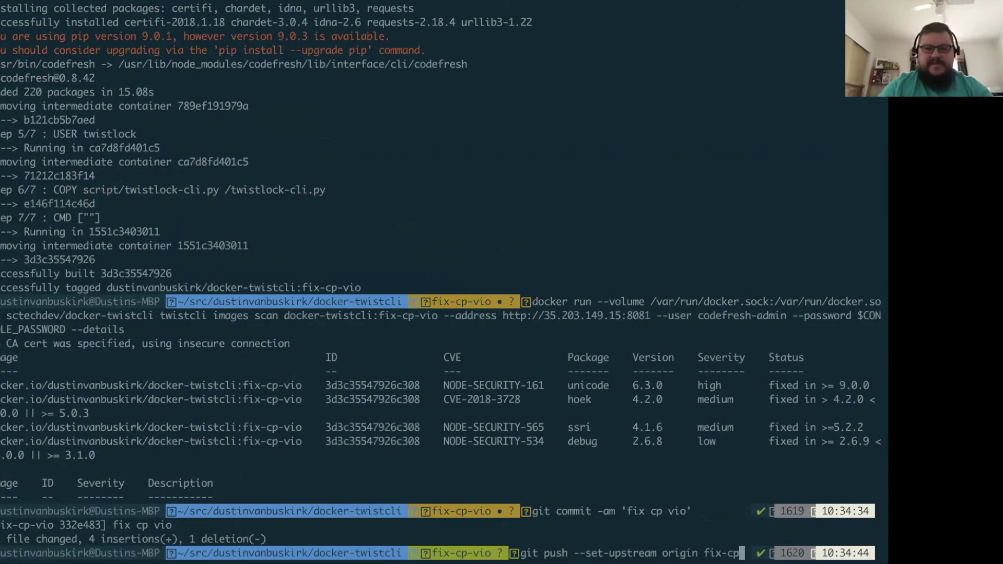
pyautogui.write('-vio')
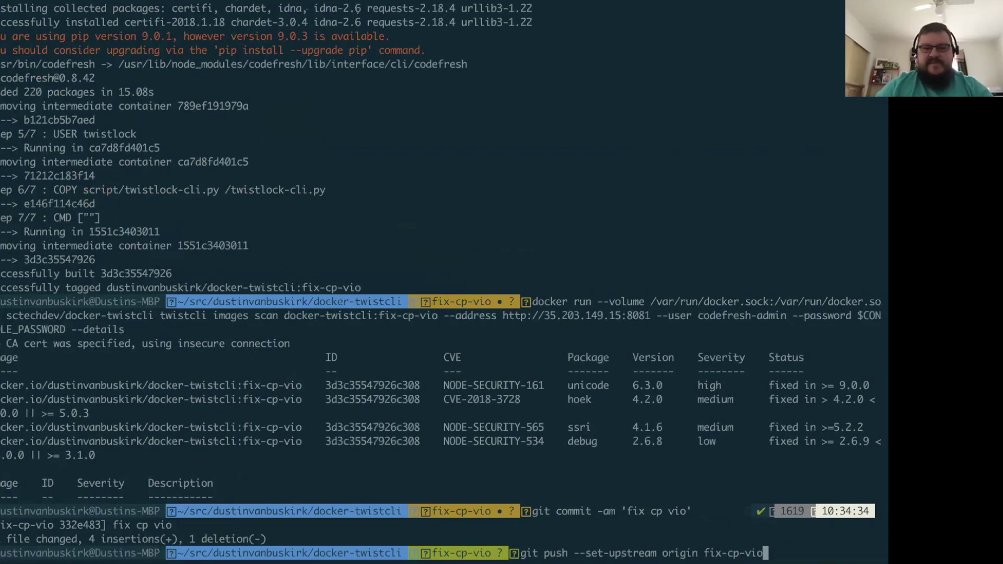
pyautogui.press('Return')
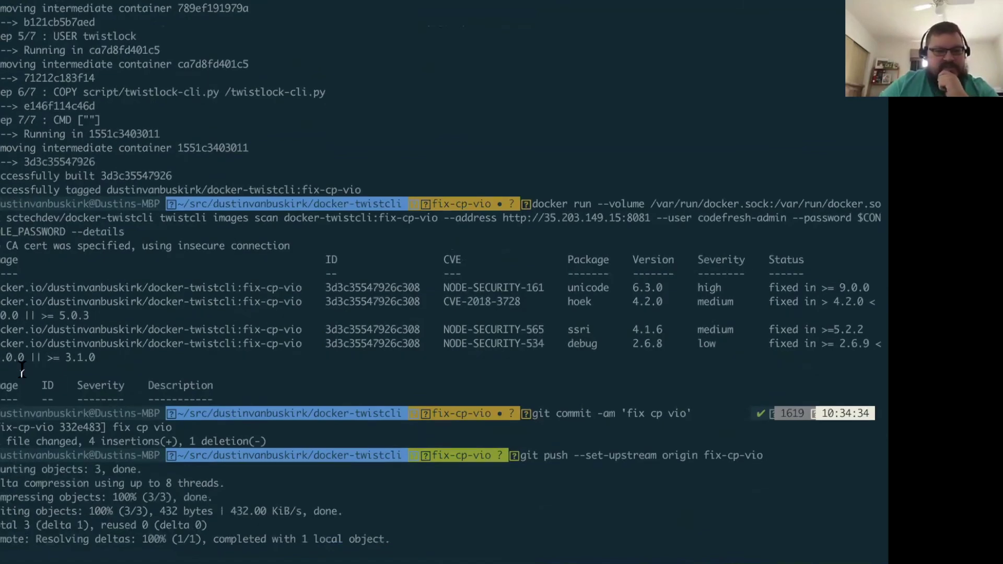
# - Switch to Codefresh, dismiss the LastPass prompt in the builds list, and open the log of the "fix cp vio" build
pyautogui.hotkey('ctrl', 'Right')
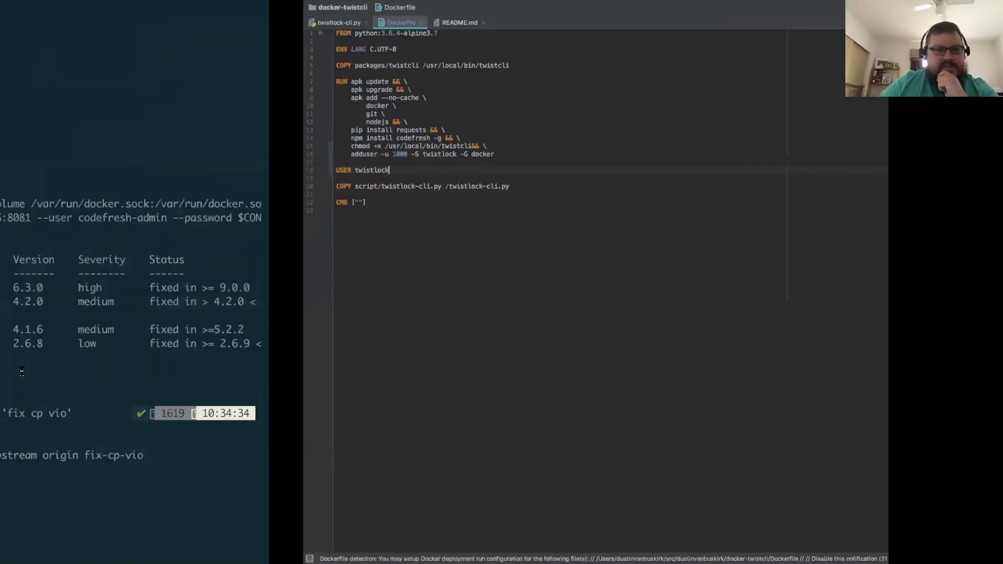
pyautogui.hotkey('ctrl', 'Left')
pyautogui.hotkey('ctrl', 'Right')
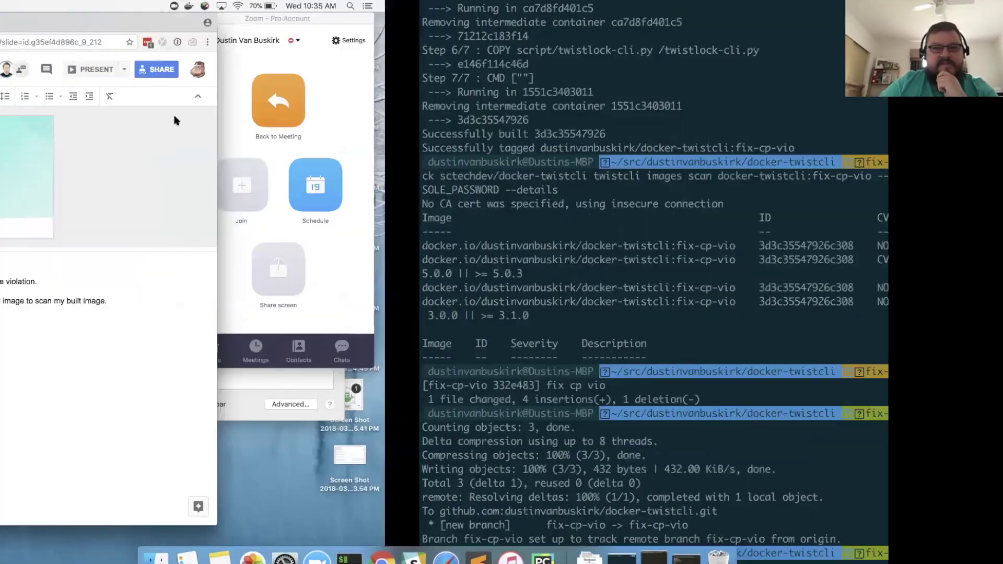
pyautogui.hotkey('ctrl', 'Left')
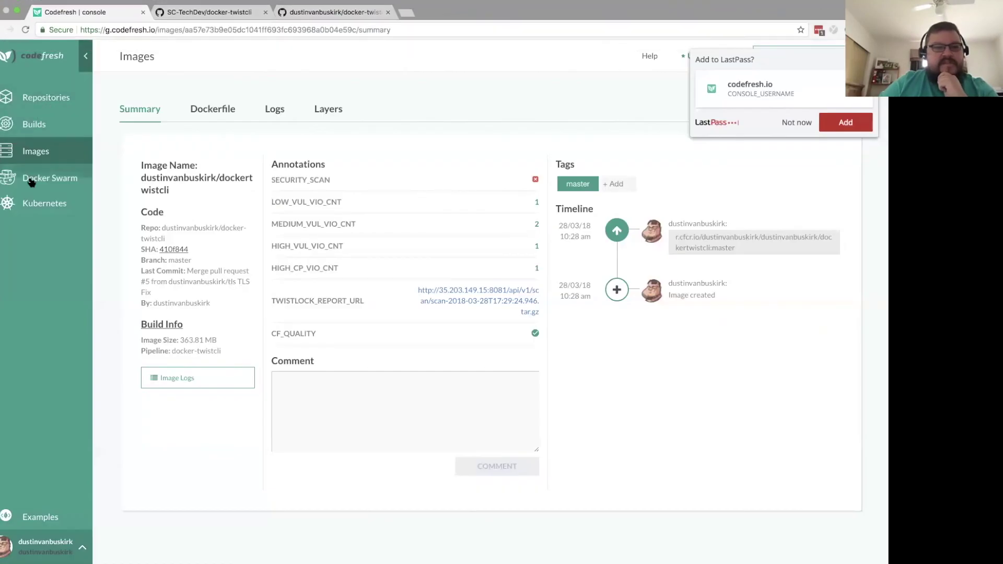
pyautogui.click(36, 131)
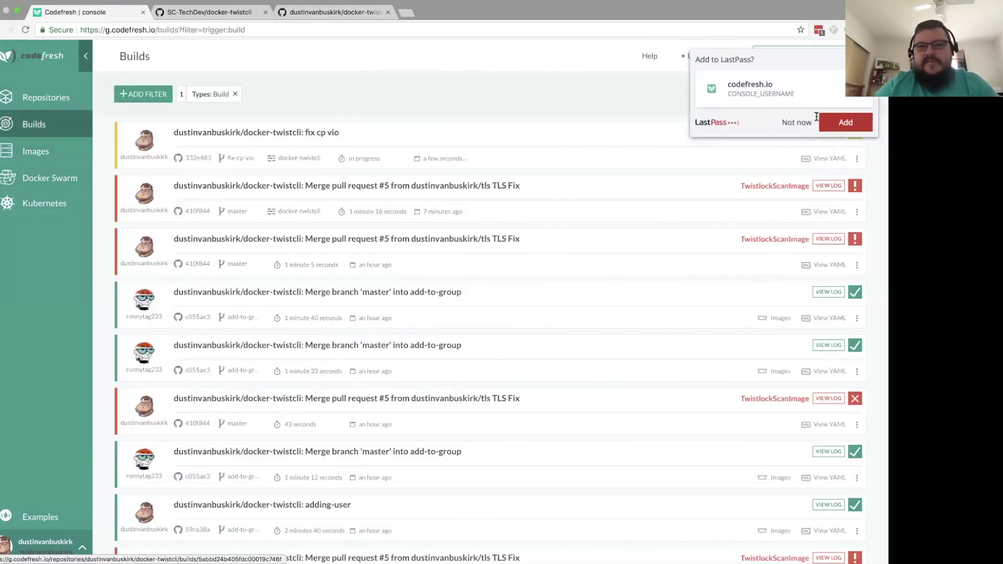
pyautogui.click(797, 123)
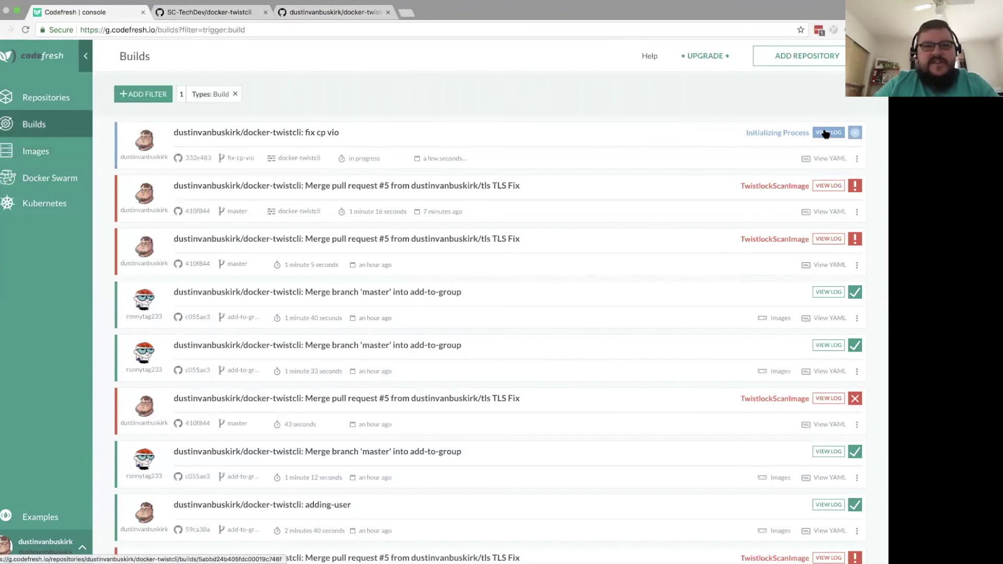
pyautogui.click(825, 133)
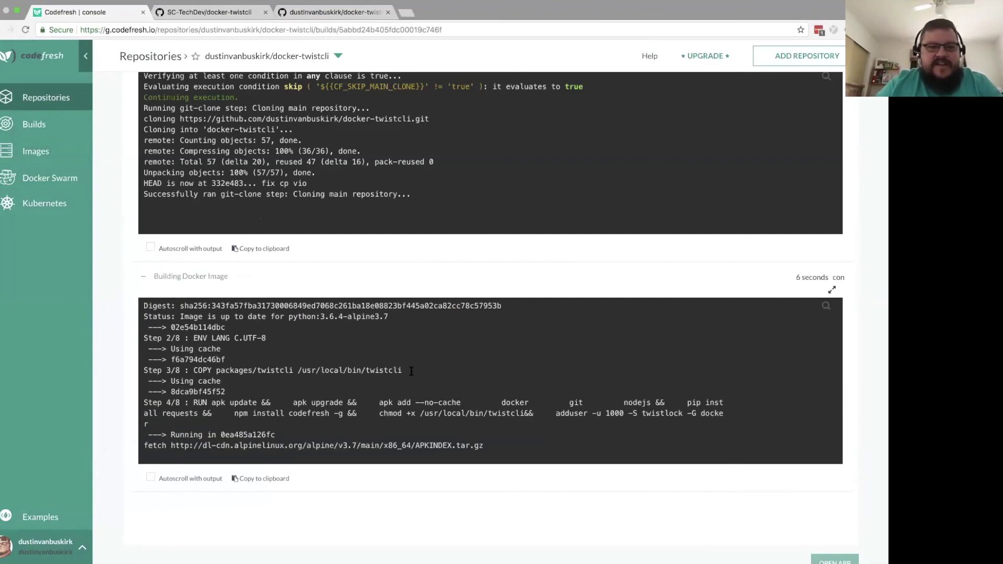
# - Review the scan and push output in the terminal, and return to Codefresh to check the build log's cloning and image-building steps
pyautogui.hotkey('ctrl', 'Left')
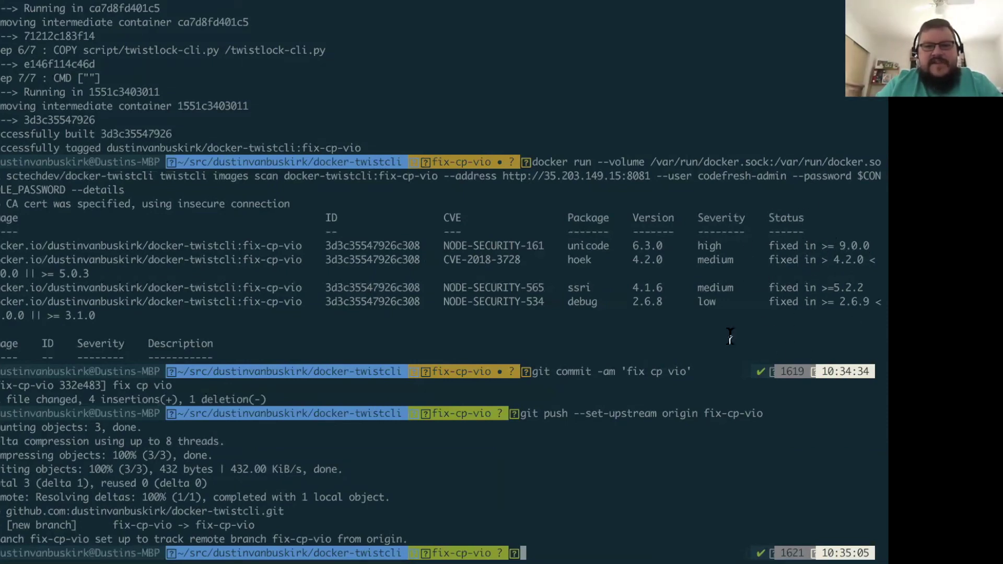
pyautogui.hotkey('ctrl', 'Right')
pyautogui.hotkey('ctrl', 'Right')
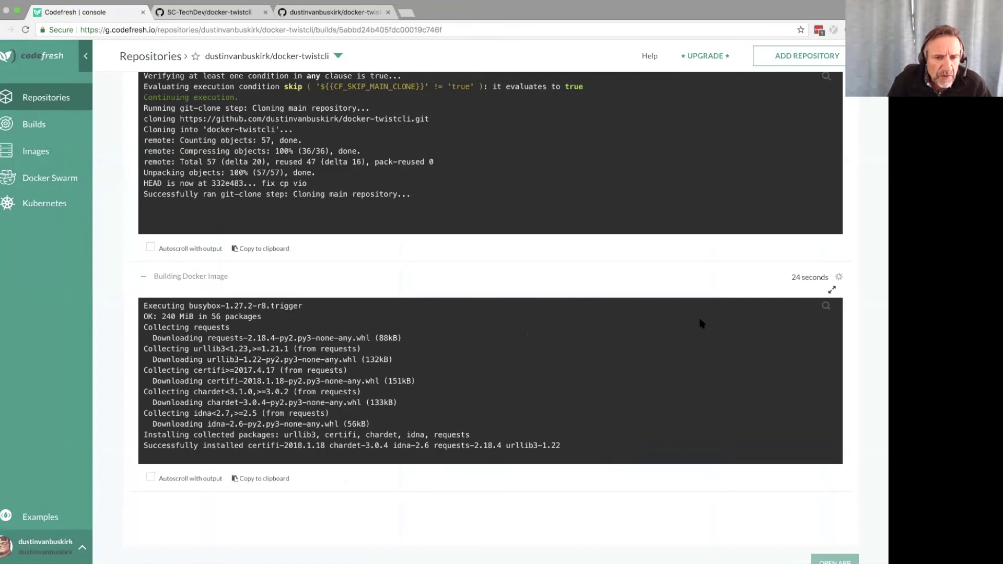
pyautogui.scroll(2, 131, 178)
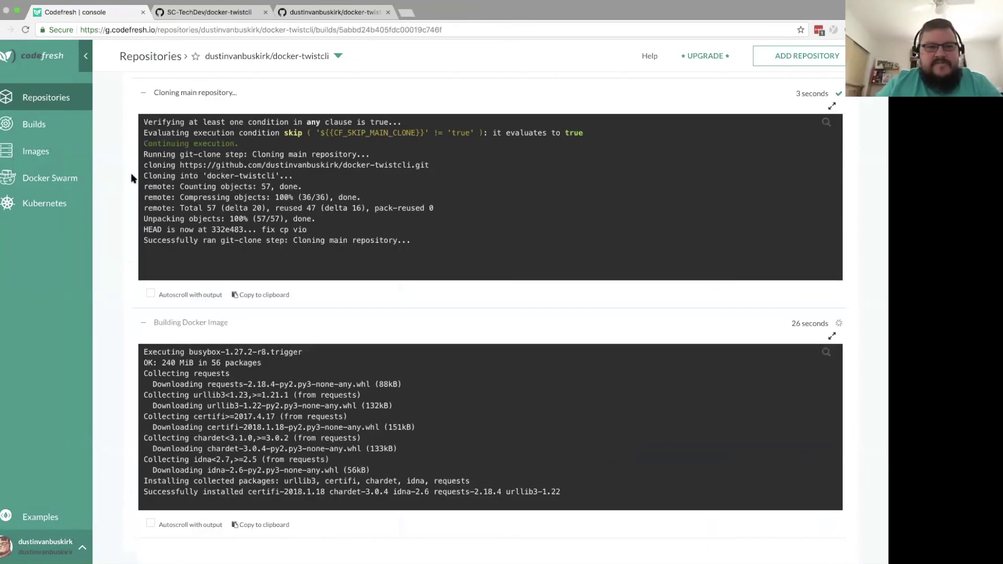
# - Collapse the logs for cloning, building the Docker image and running unit tests to follow the build up to TwistlockScanImage
pyautogui.scroll(5, 132, 178)
pyautogui.click(135, 180)
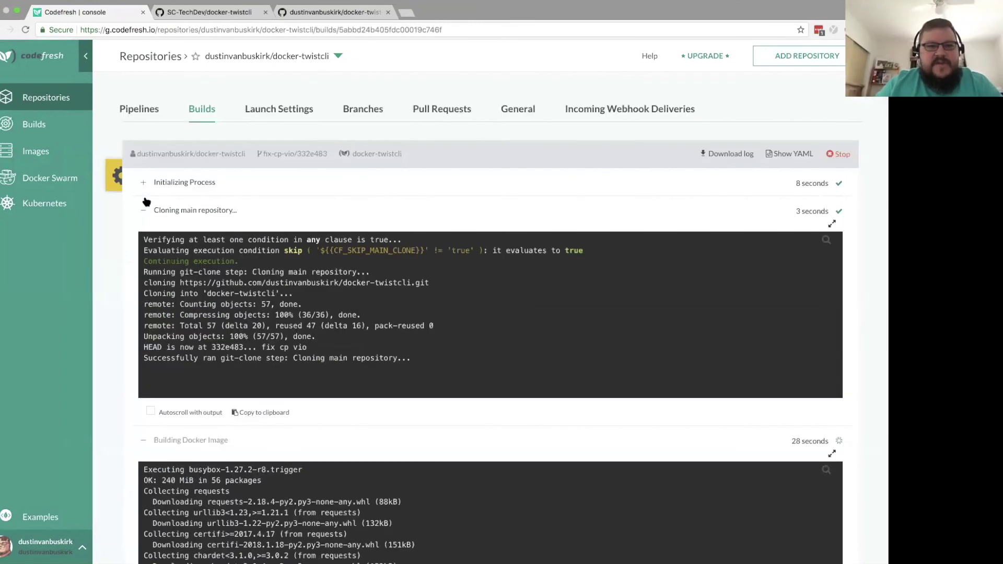
pyautogui.click(142, 211)
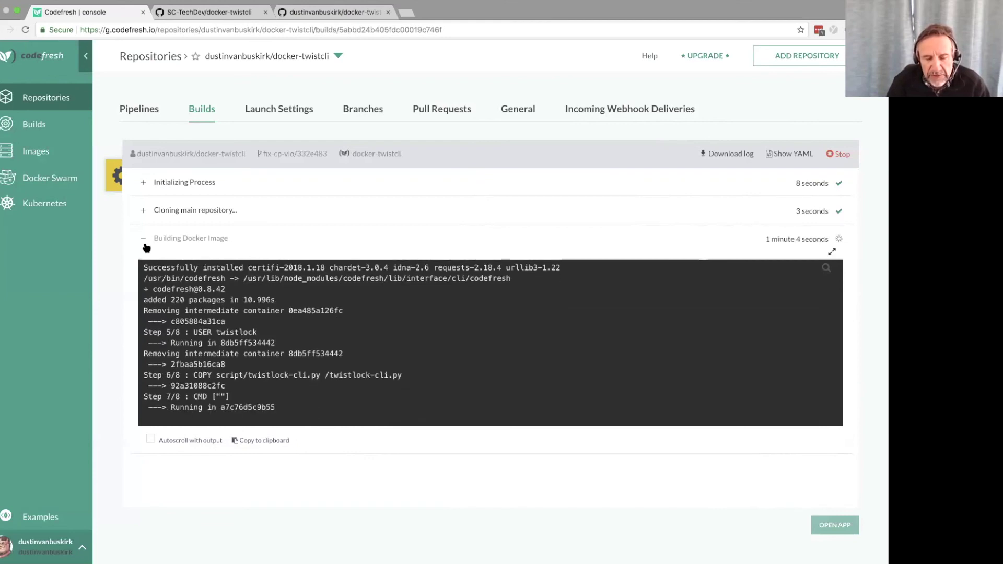
pyautogui.click(145, 243)
pyautogui.click(144, 240)
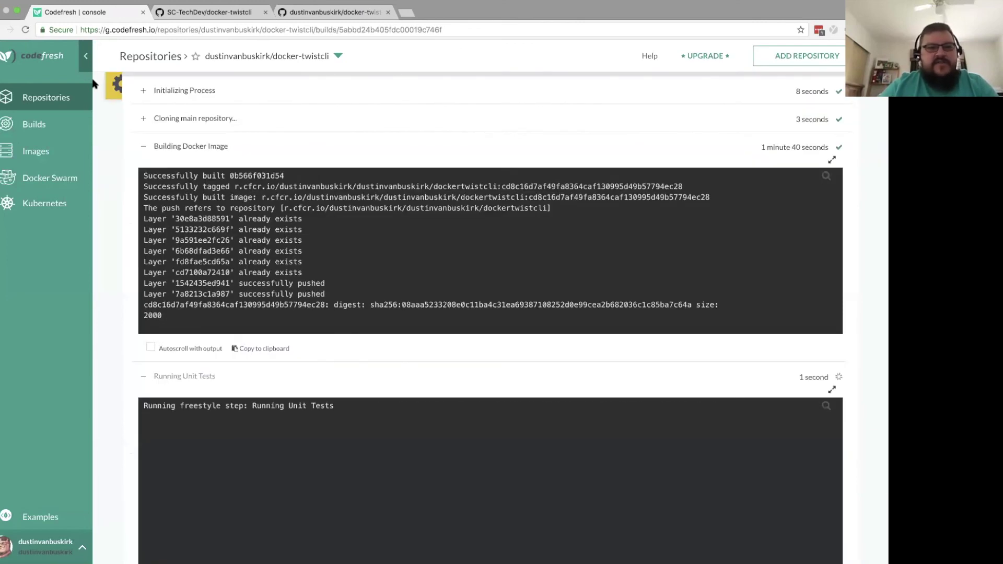
pyautogui.click(144, 149)
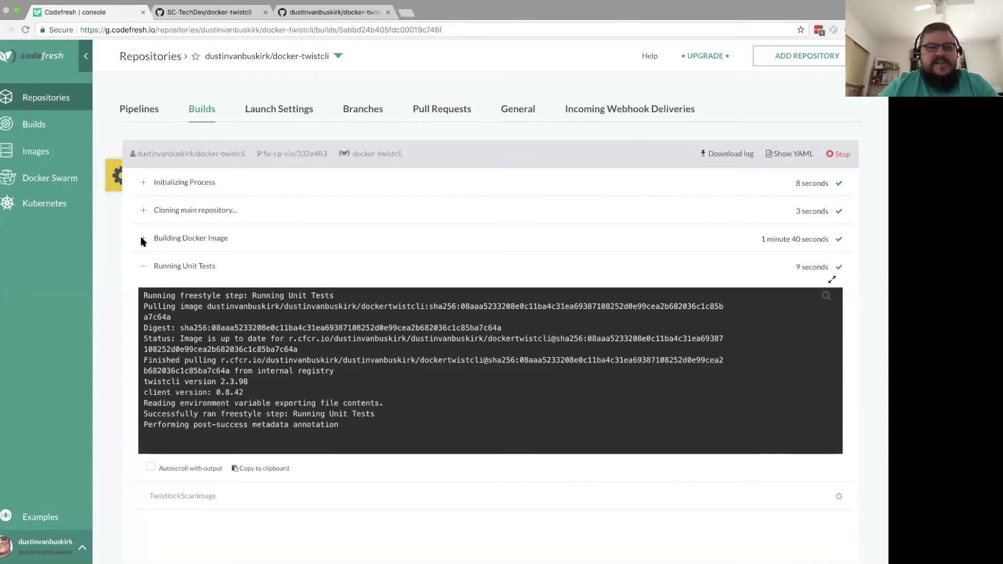
pyautogui.scroll(-3, 189, 159)
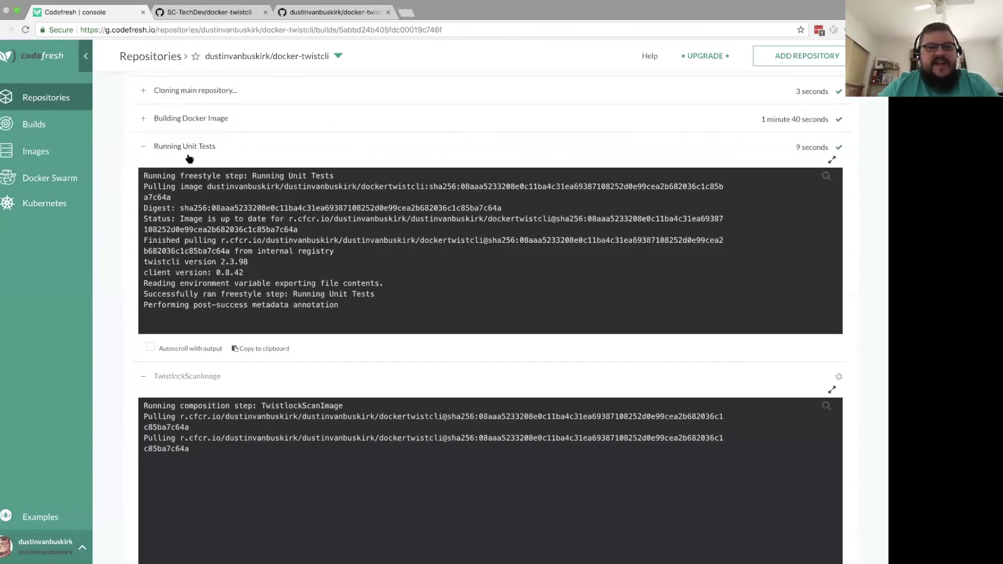
pyautogui.click(145, 149)
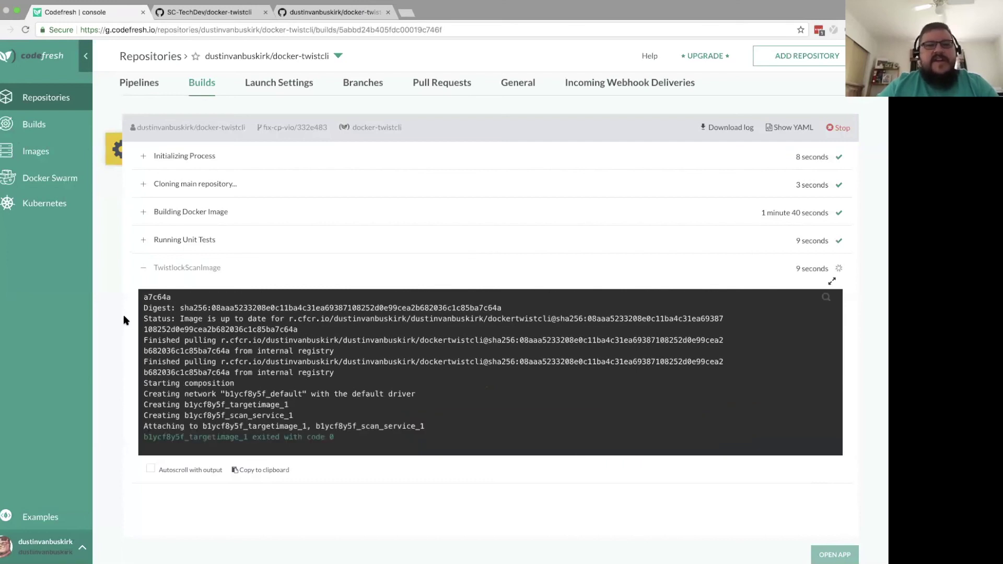
# - Review the TwistlockScanImage log output for the cause of the scan error
pyautogui.scroll(5, 294, 360)
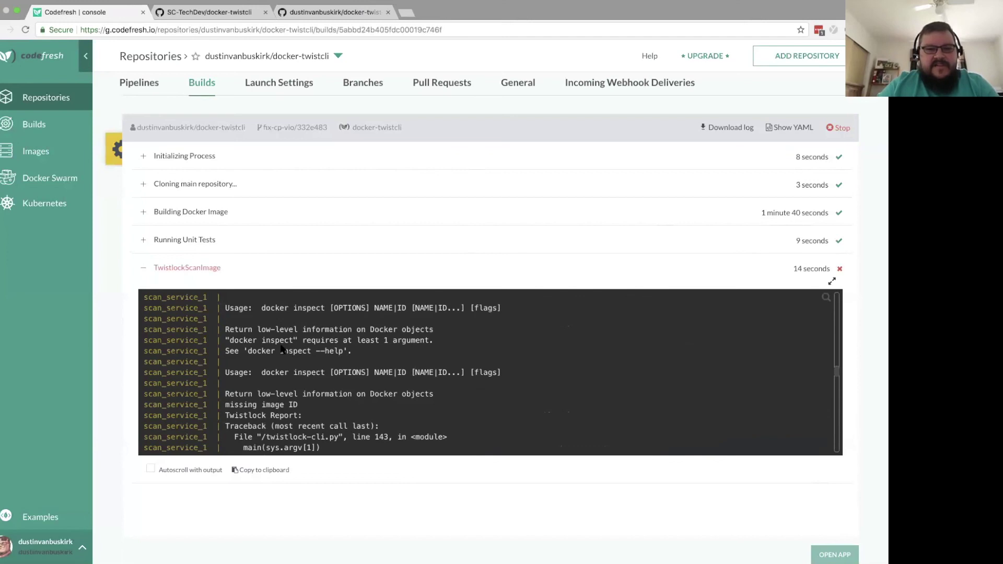
pyautogui.scroll(3, 282, 348)
pyautogui.scroll(-3, 282, 349)
pyautogui.scroll(6, 282, 349)
# - Open the docker-twistcli pipeline configuration and locate the scan_service image entry in its inline YAML
pyautogui.click(146, 88)
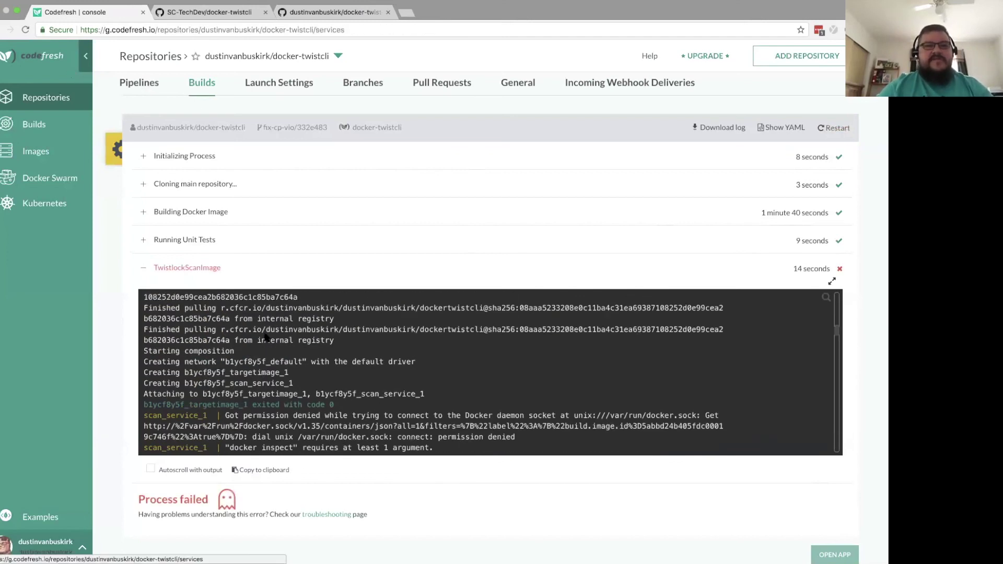
pyautogui.scroll(-5, 280, 412)
pyautogui.scroll(-15, 276, 414)
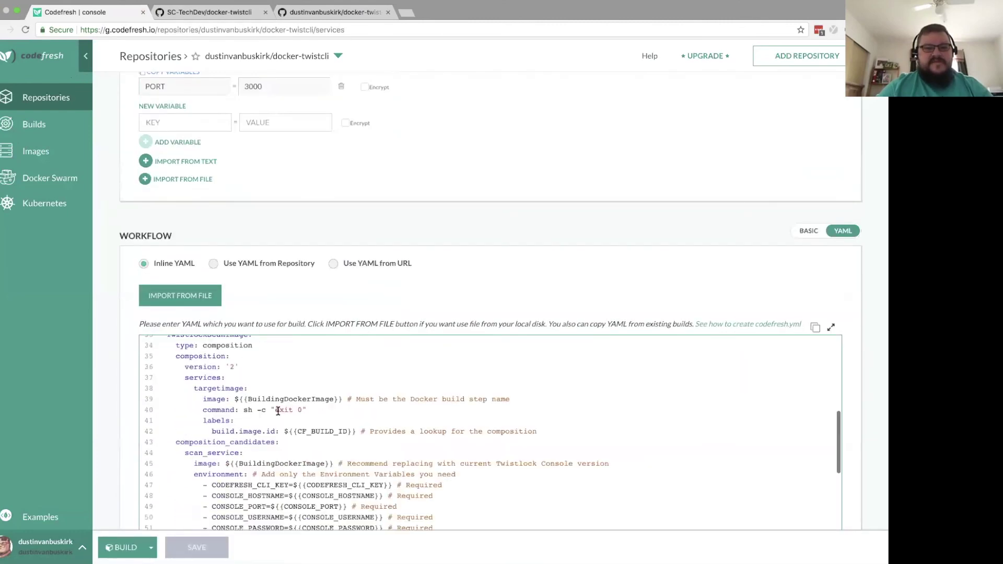
pyautogui.scroll(5, 278, 411)
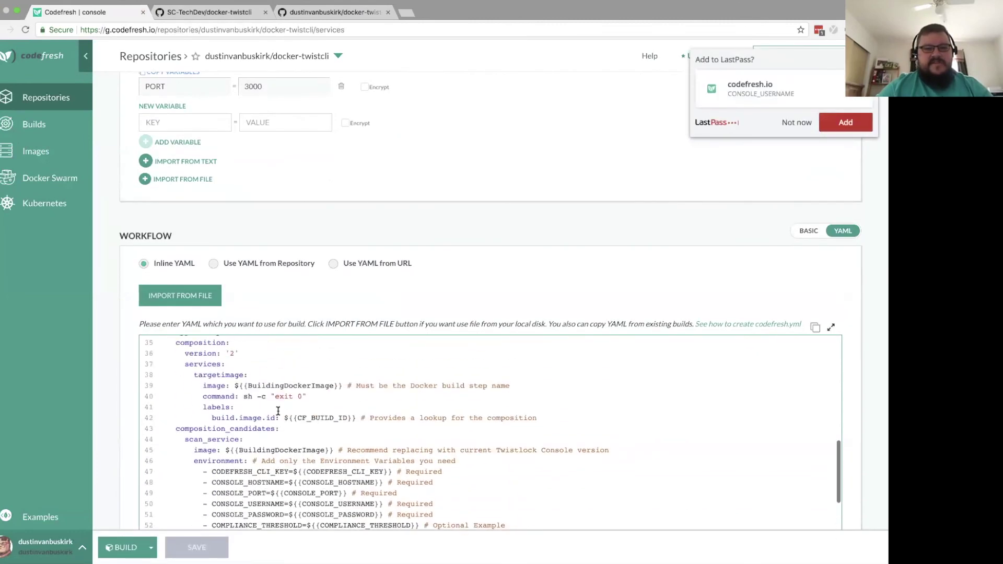
pyautogui.scroll(-6, 277, 411)
pyautogui.scroll(-2, 278, 411)
pyautogui.scroll(6, 278, 411)
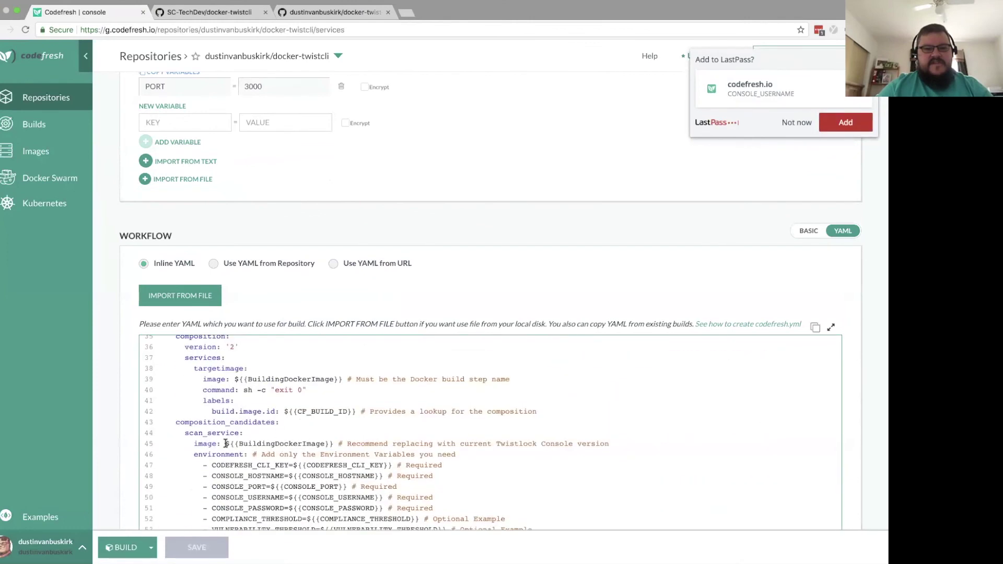
# - Replace the scan_service image variable with the repository owner's docker-twistcli:master image and save the pipeline
pyautogui.moveTo(226, 443); pyautogui.dragTo(333, 444)
pyautogui.write('dust')
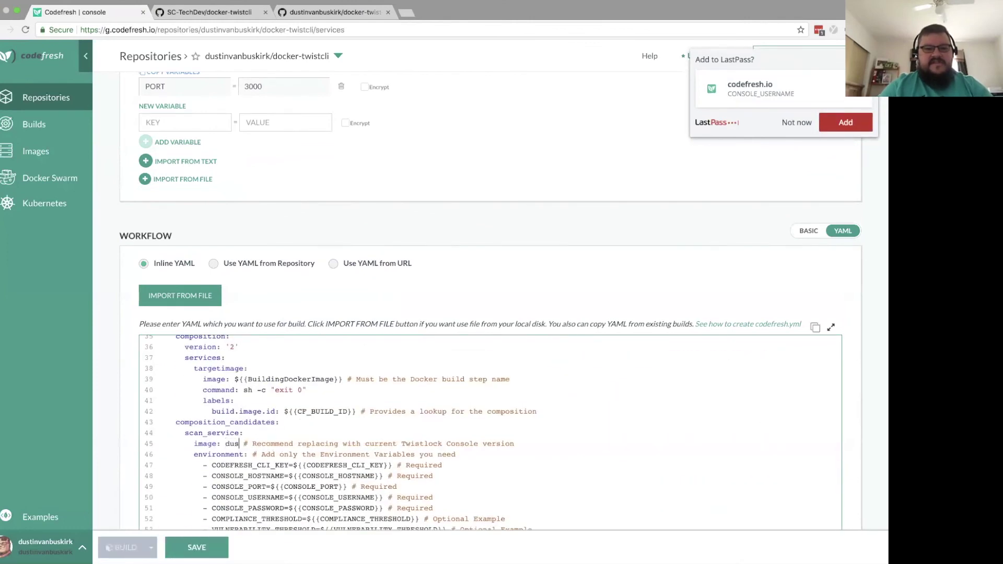
pyautogui.write('invanbuskirk.')
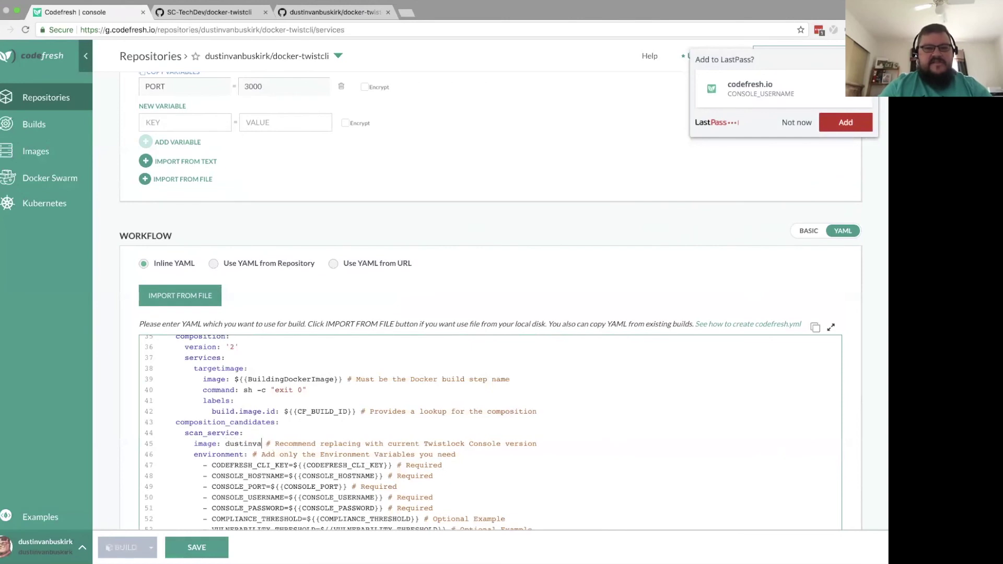
pyautogui.press('BackSpace')
pyautogui.write('/docker-0')
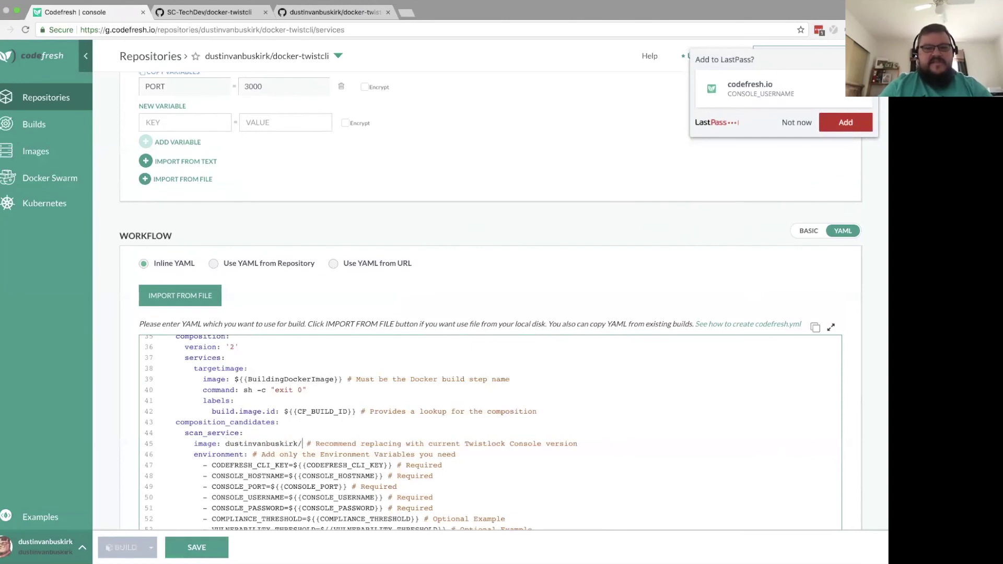
pyautogui.press('BackSpace')
pyautogui.write('twistcli:master')
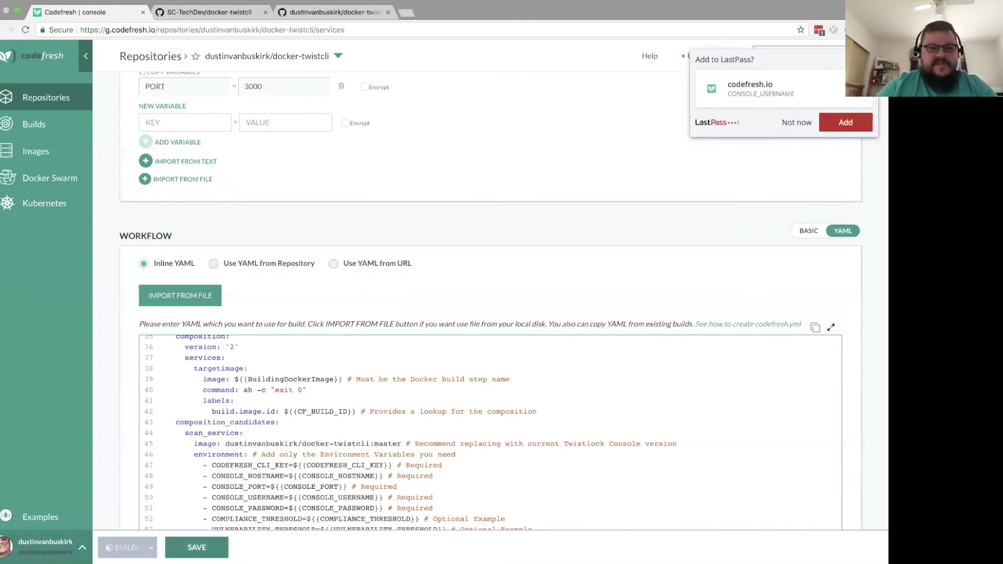
pyautogui.click(197, 547)
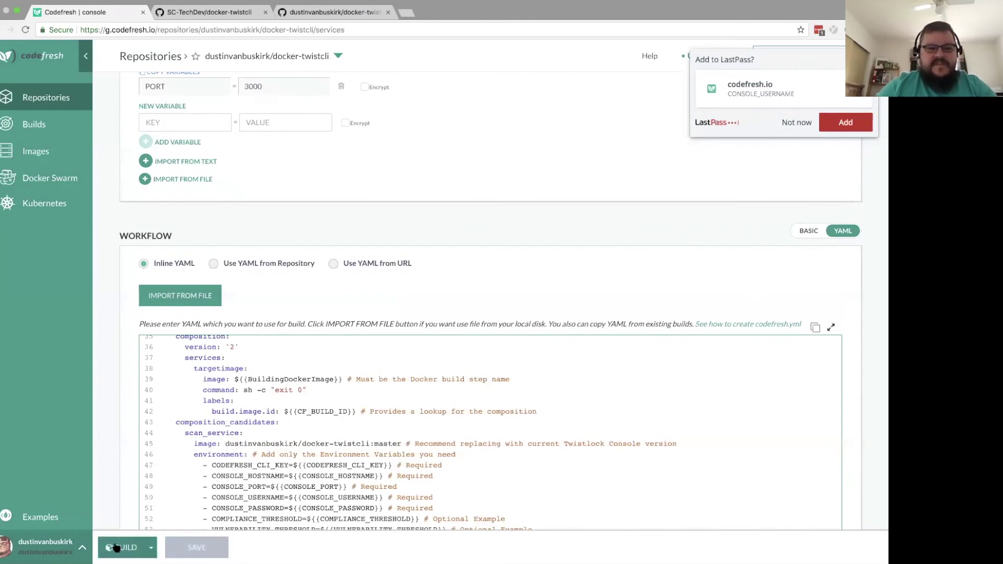
# - Start a docker-twistcli pipeline build of the fix-cp-vio branch and dismiss the LastPass prompt
pyautogui.click(121, 547)
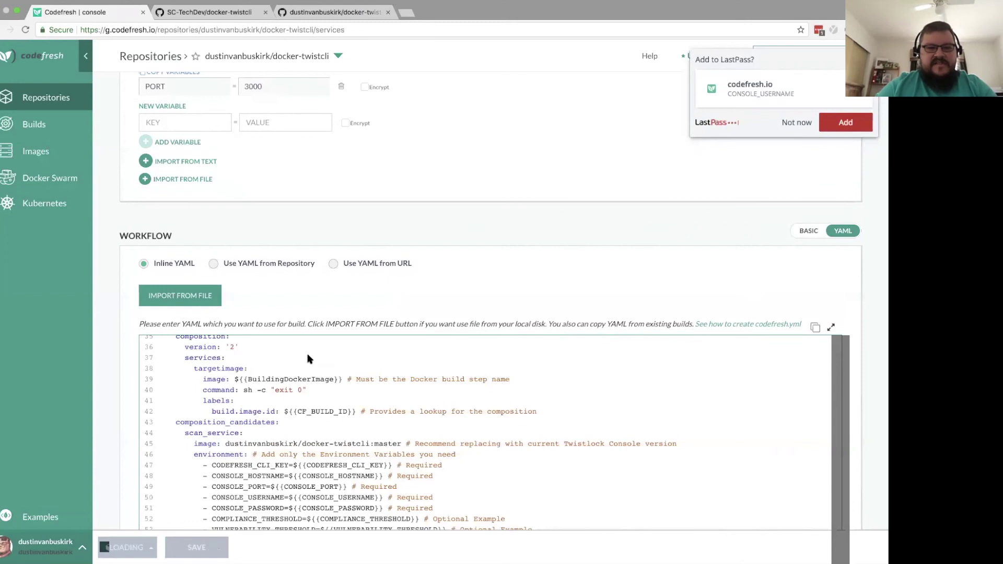
pyautogui.click(402, 293)
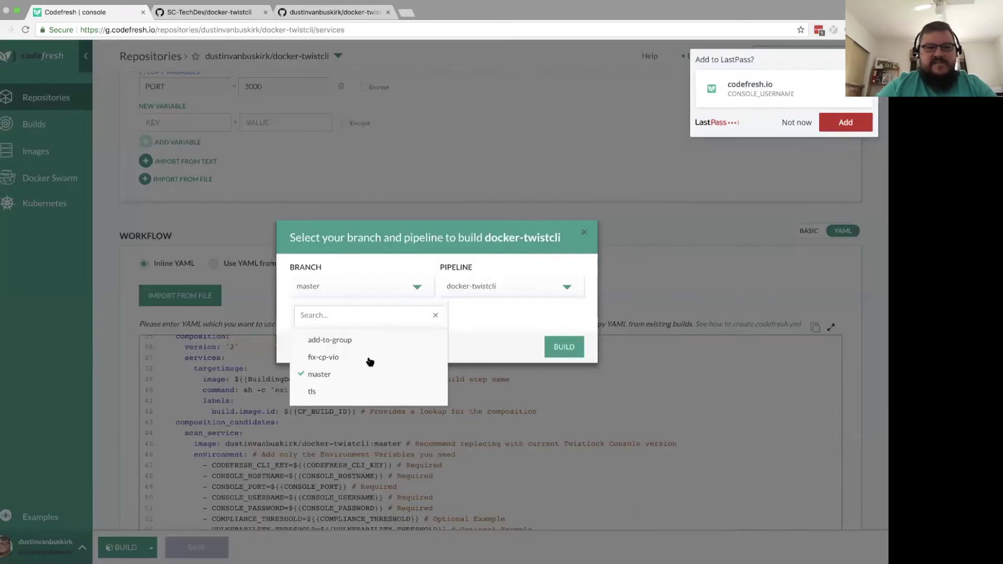
pyautogui.click(369, 358)
pyautogui.click(564, 347)
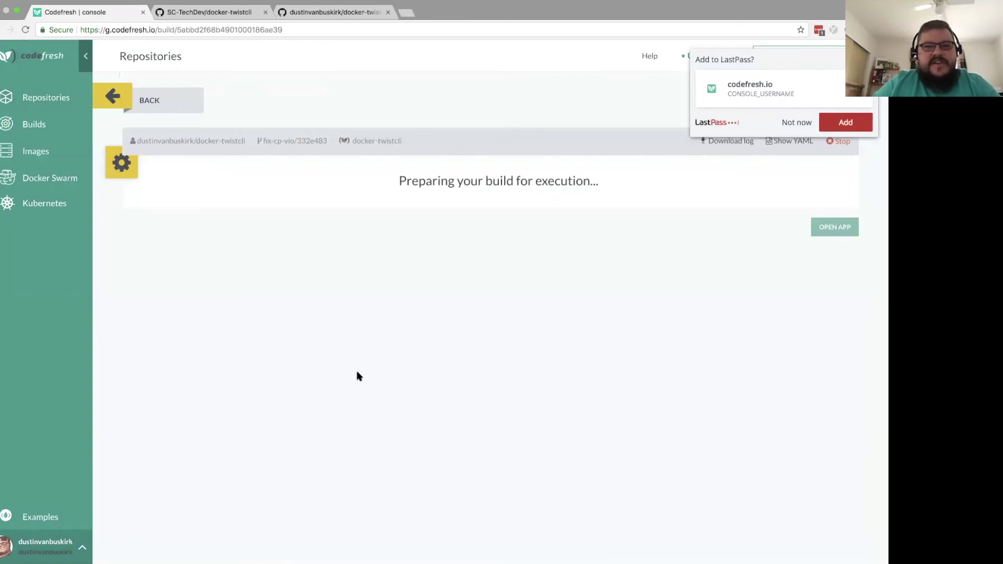
pyautogui.click(802, 124)
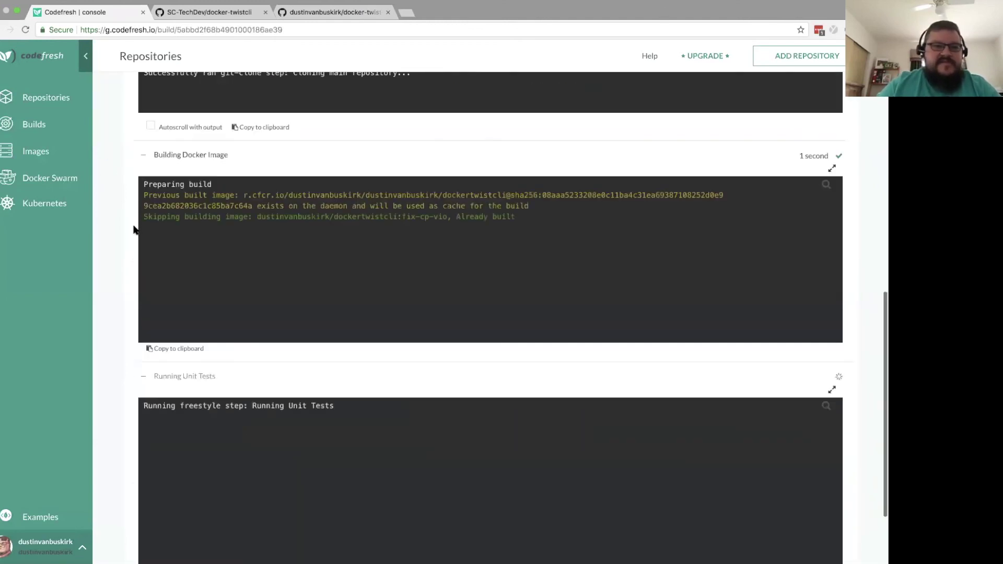
# - Collapse the logs of the new build's earlier stages and review the TwistlockScanImage scan results
pyautogui.click(144, 152)
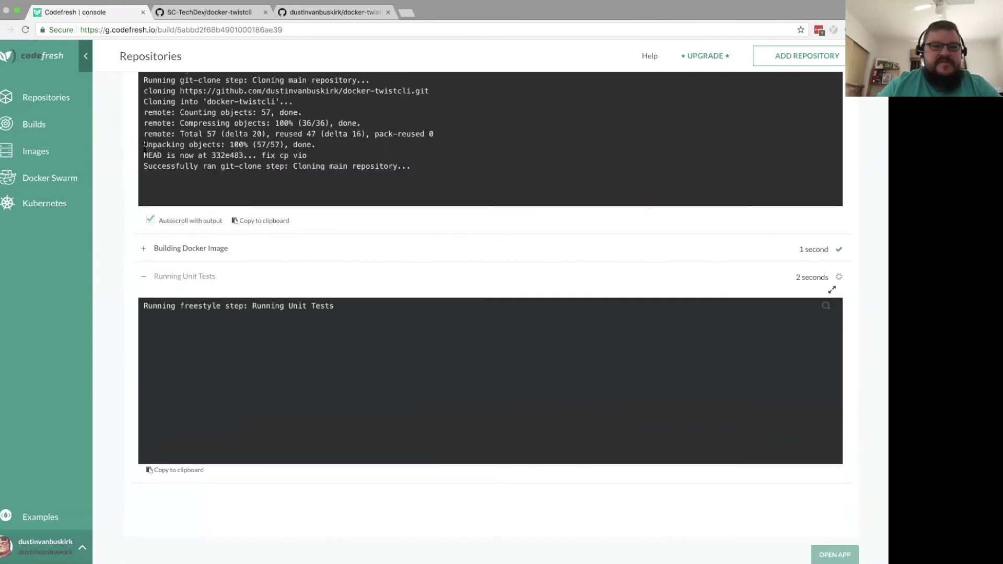
pyautogui.scroll(2, 96, 82)
pyautogui.scroll(3, 97, 82)
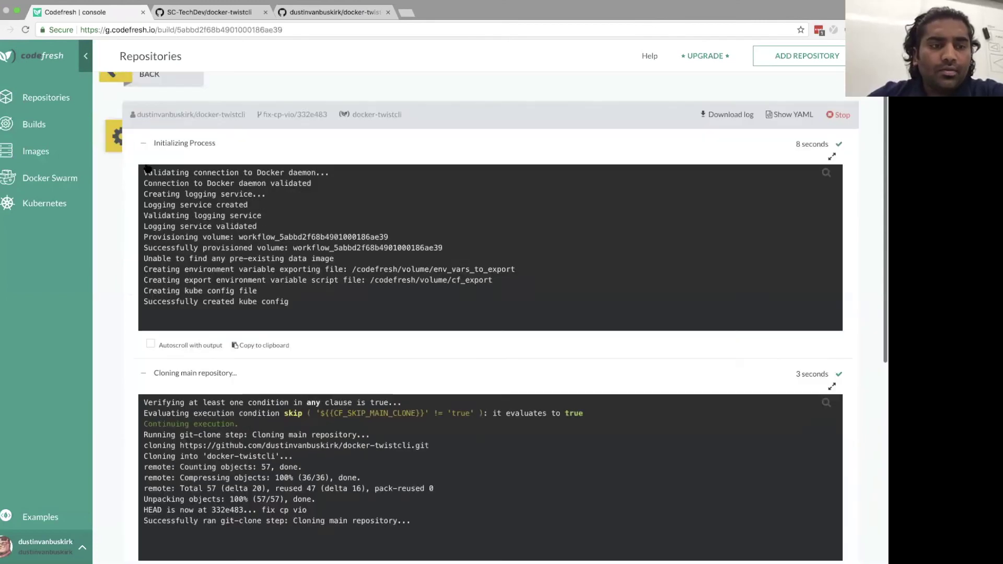
pyautogui.click(146, 168)
pyautogui.click(145, 200)
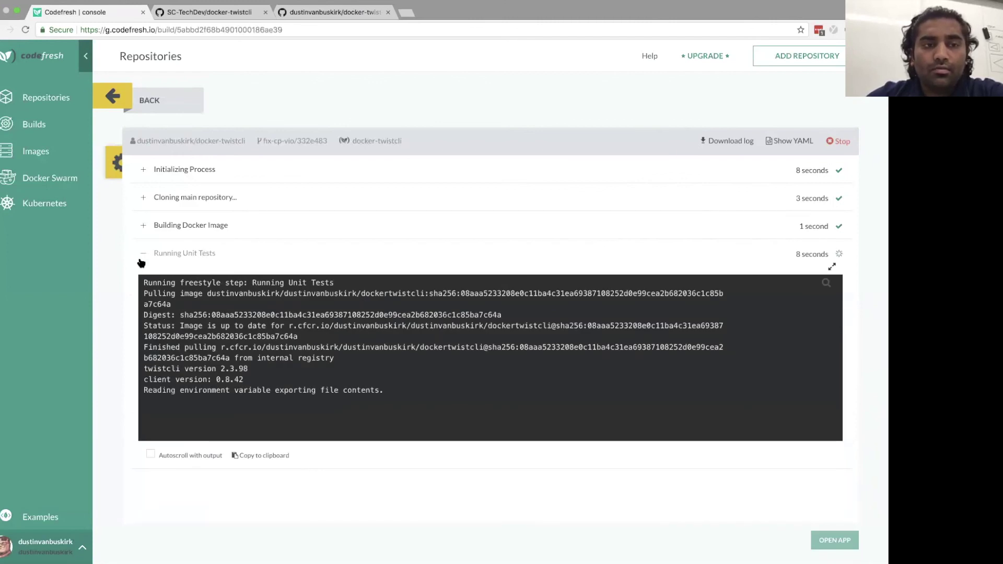
pyautogui.click(141, 263)
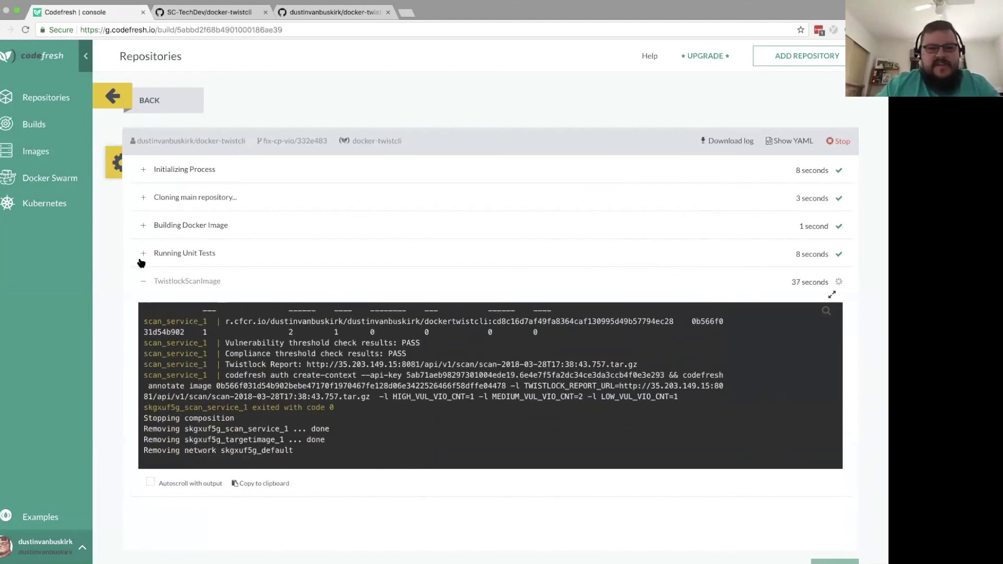
pyautogui.scroll(5, 217, 312)
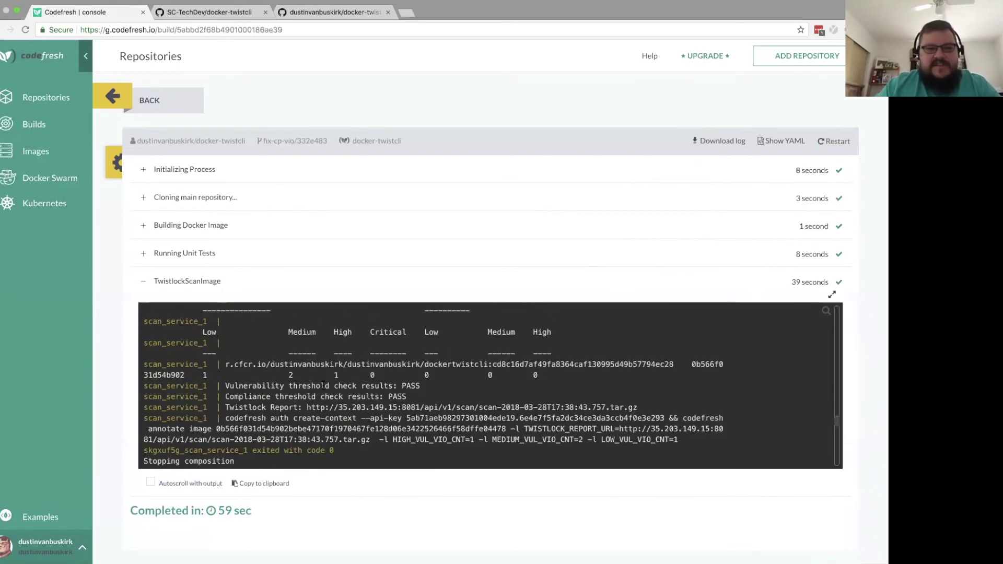
pyautogui.scroll(-5, 320, 393)
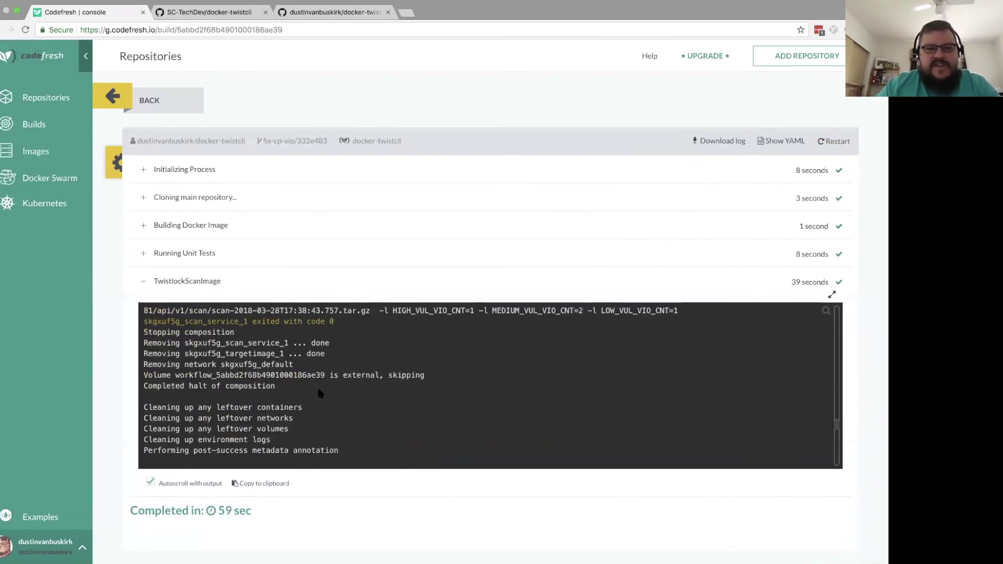
# - Leave the build log and open the fix-cp-vio image's summary in the images list to view its annotations
pyautogui.click(116, 96)
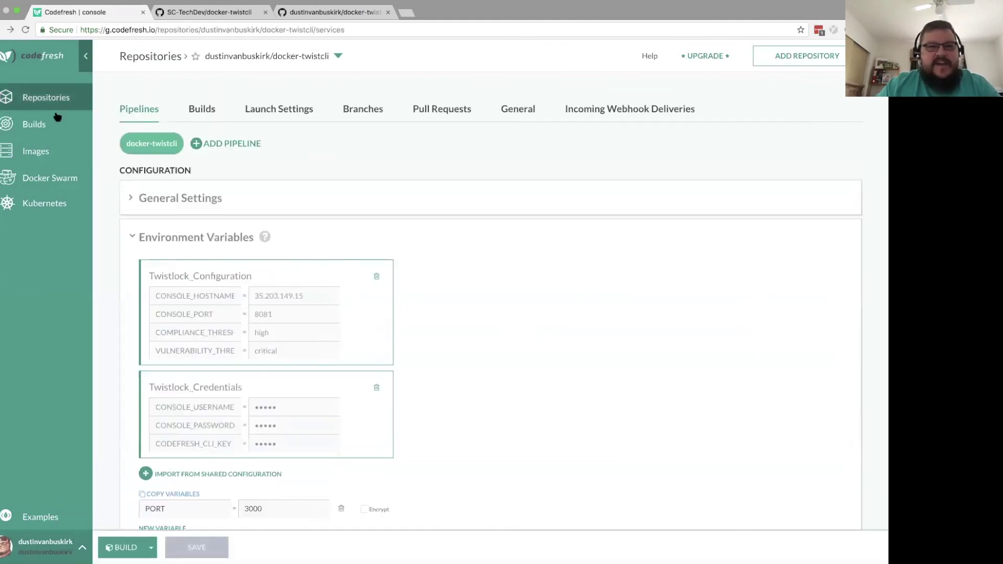
pyautogui.click(52, 152)
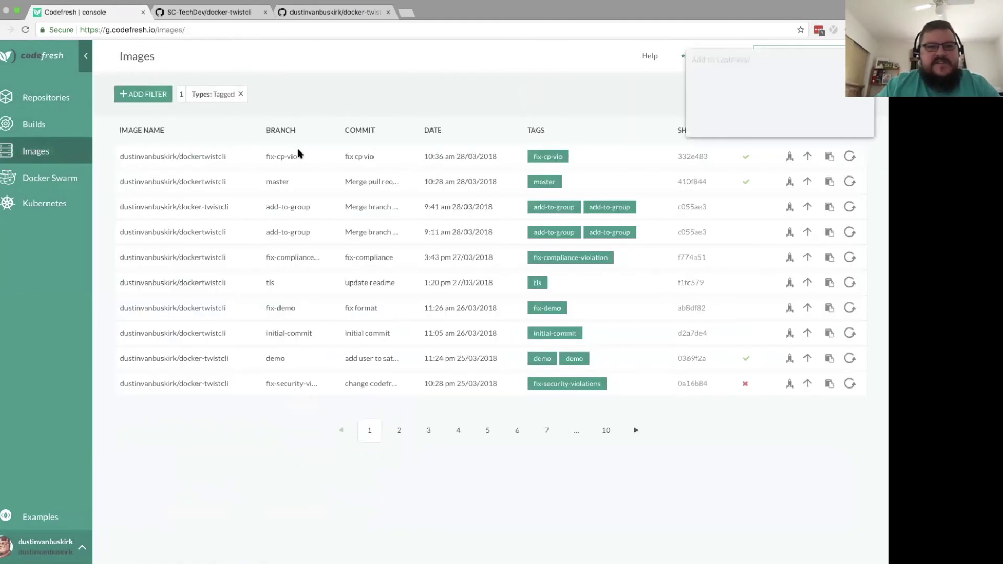
pyautogui.click(314, 162)
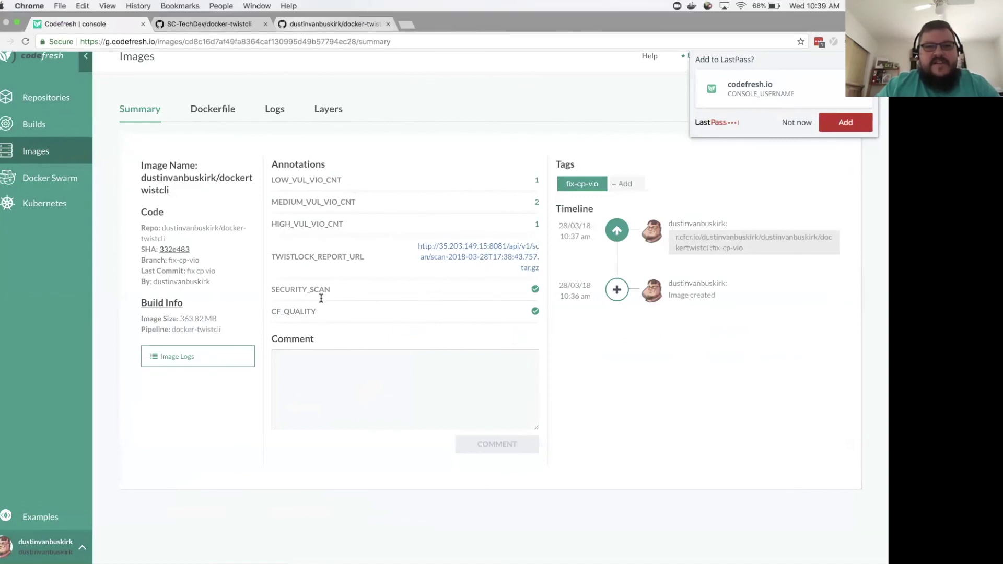
# - Switch to the docker-twistcli repository on GitHub and check the build status of the "fix cp vio" commit on the fix-cp-vio branch
pyautogui.click(302, 24)
pyautogui.scroll(20, 162, 342)
pyautogui.scroll(5, 266, 107)
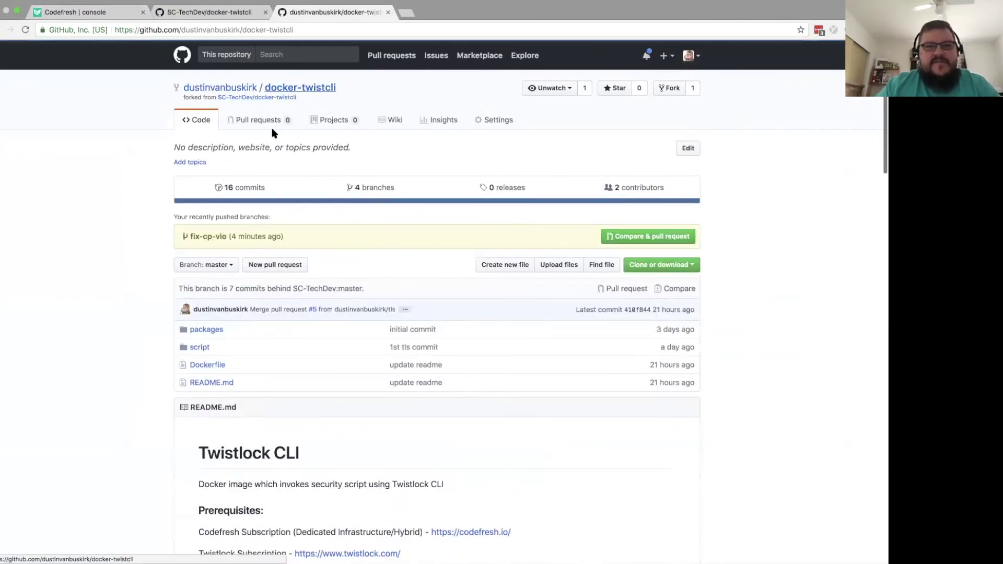
pyautogui.click(208, 238)
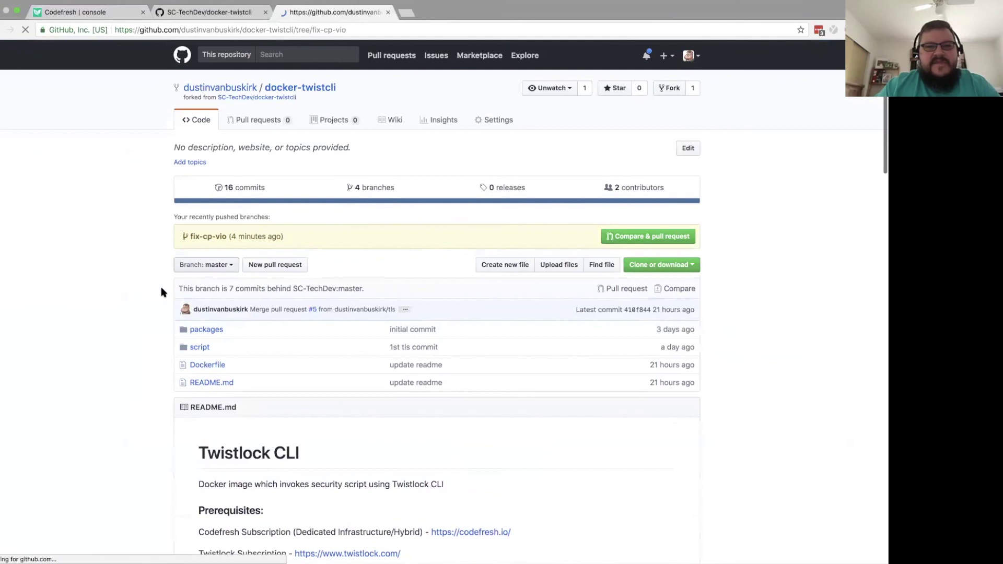
pyautogui.click(250, 186)
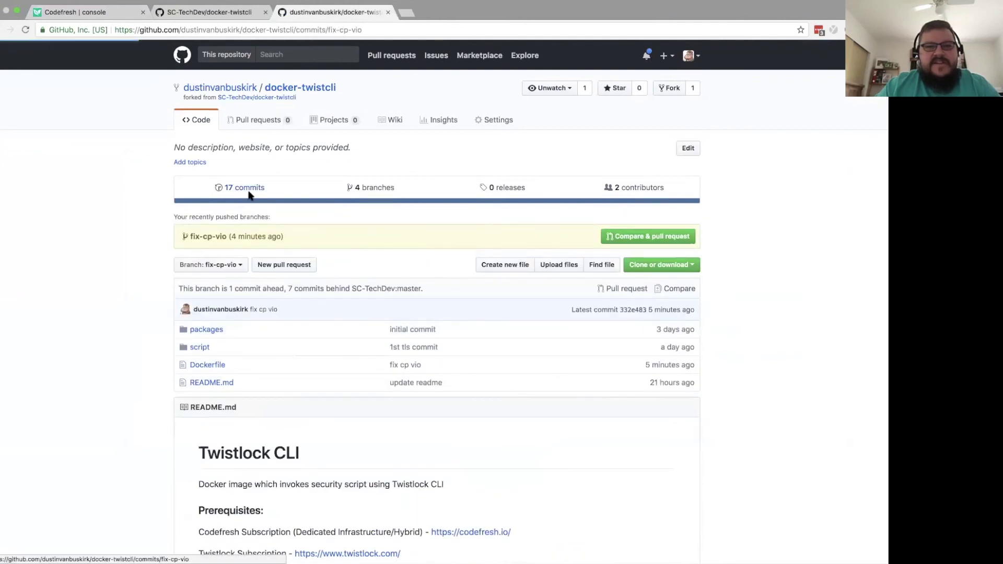
pyautogui.moveTo(355, 214)
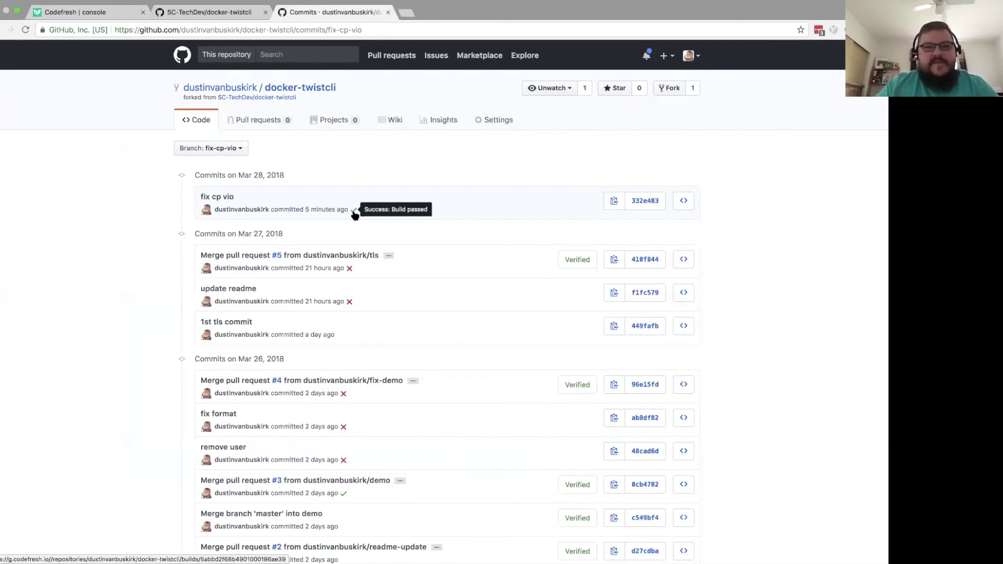
# - Look back at the terminal and return to the demo notes in the Google Slides presentation
pyautogui.hotkey('ctrl', 'Right')
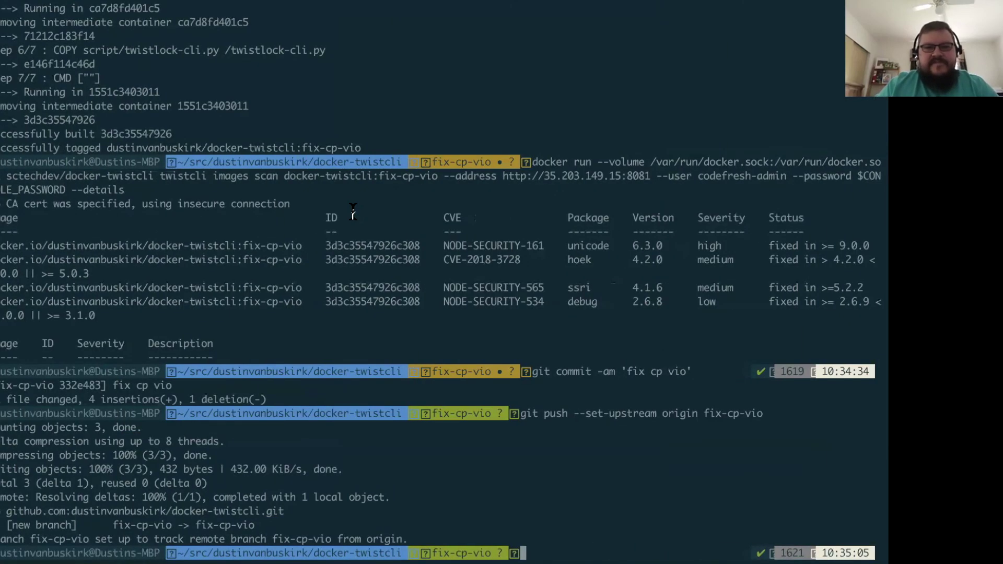
pyautogui.hotkey('ctrl', 'Left')
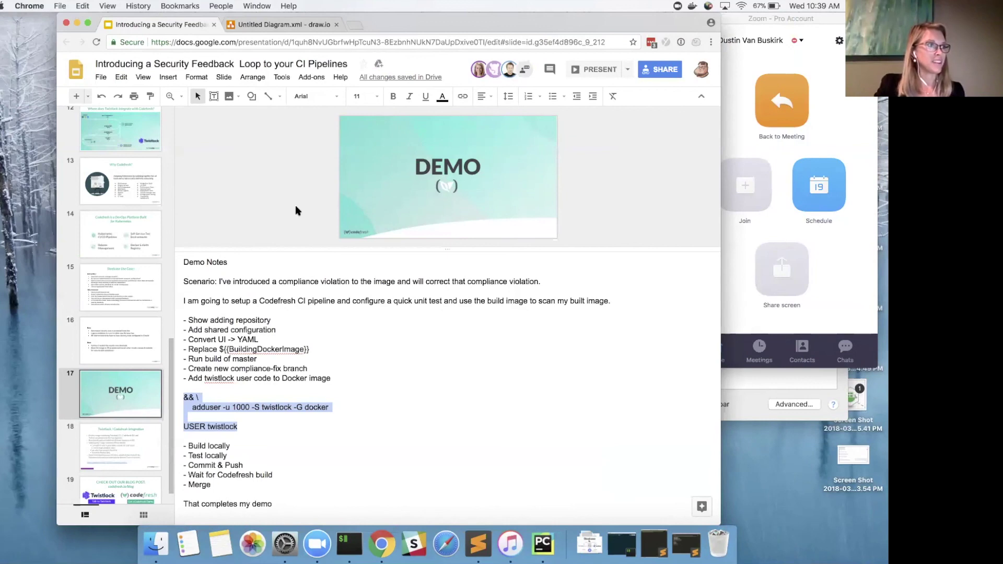
# - Show the Twistlock / Codefresh Integration slide that follows the DEMO slide
pyautogui.click(111, 444)
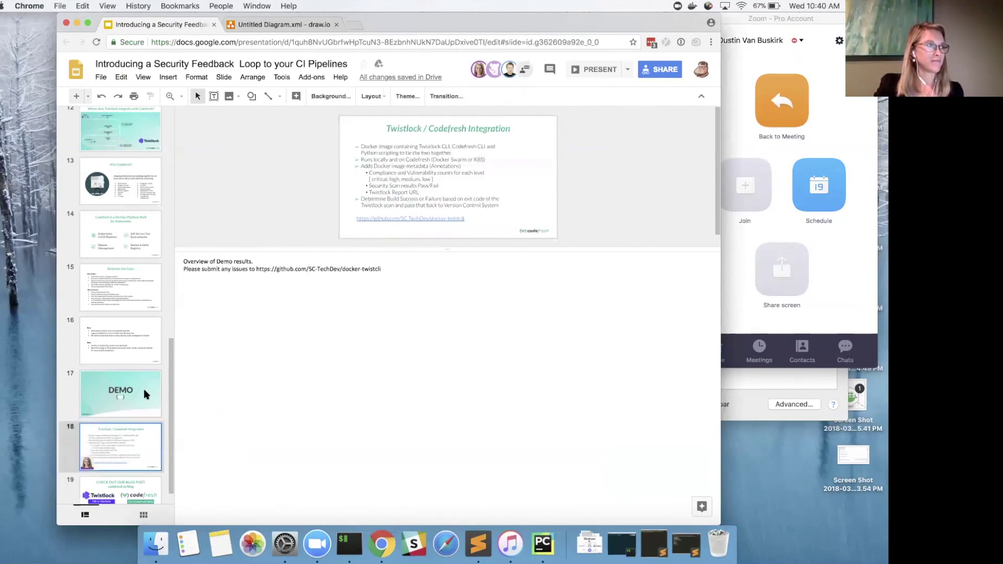
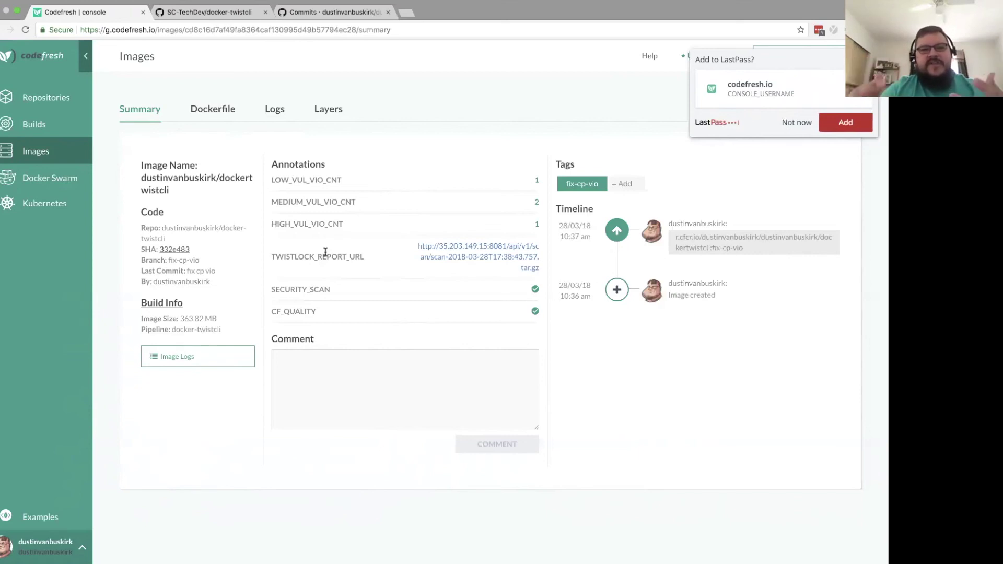
# - Switch to Codefresh, change to the account whose name ends in "_github", and decline saving the site to LastPass
pyautogui.click(85, 543)
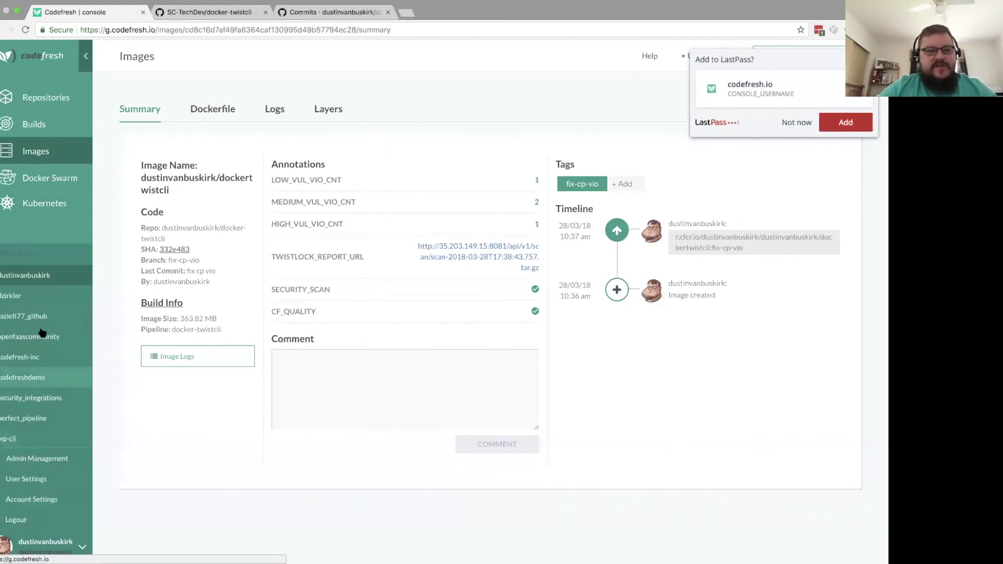
pyautogui.click(44, 317)
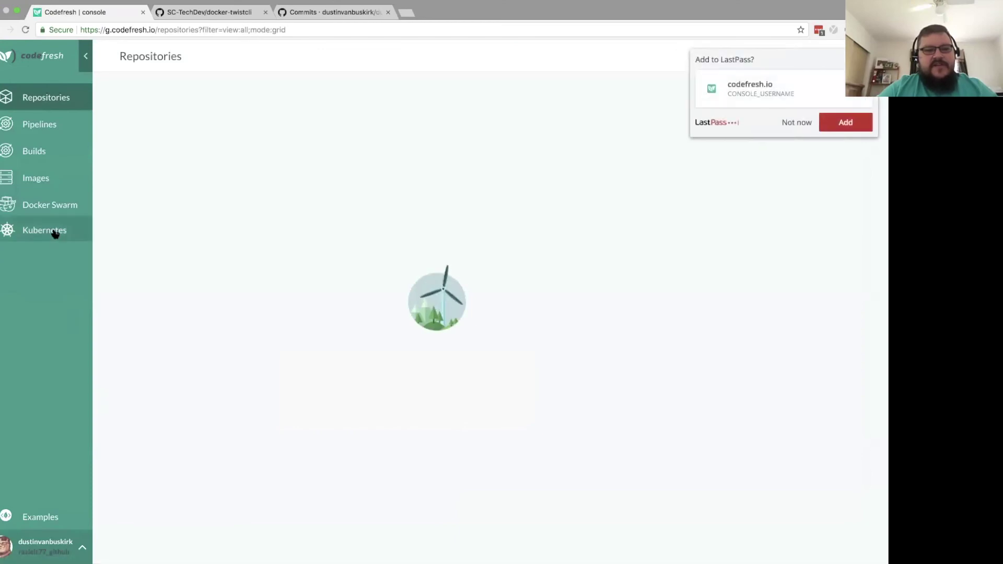
pyautogui.click(794, 124)
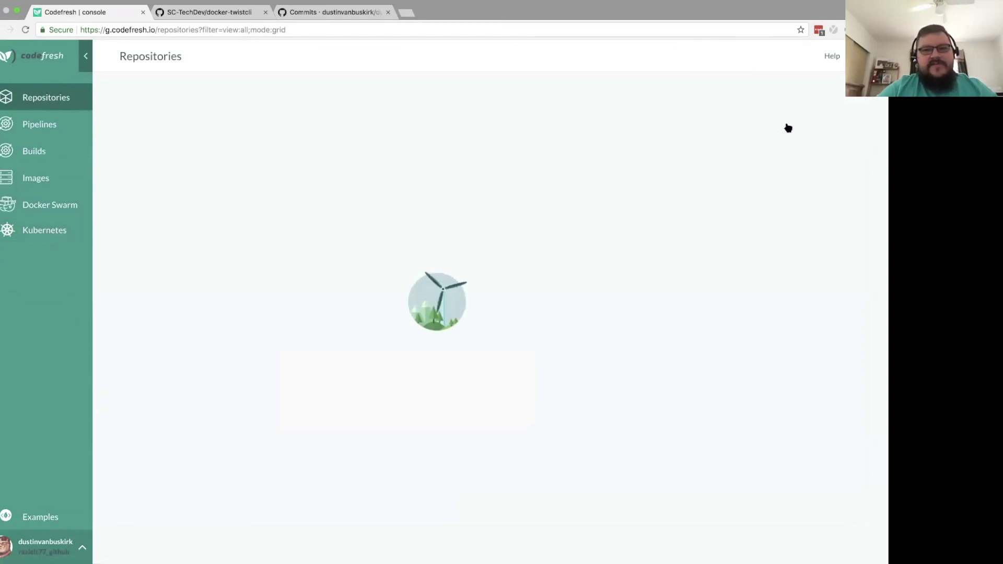
# - Open the demochat service's master image from the default Kubernetes namespace and check its source commit on GitHub
pyautogui.click(48, 239)
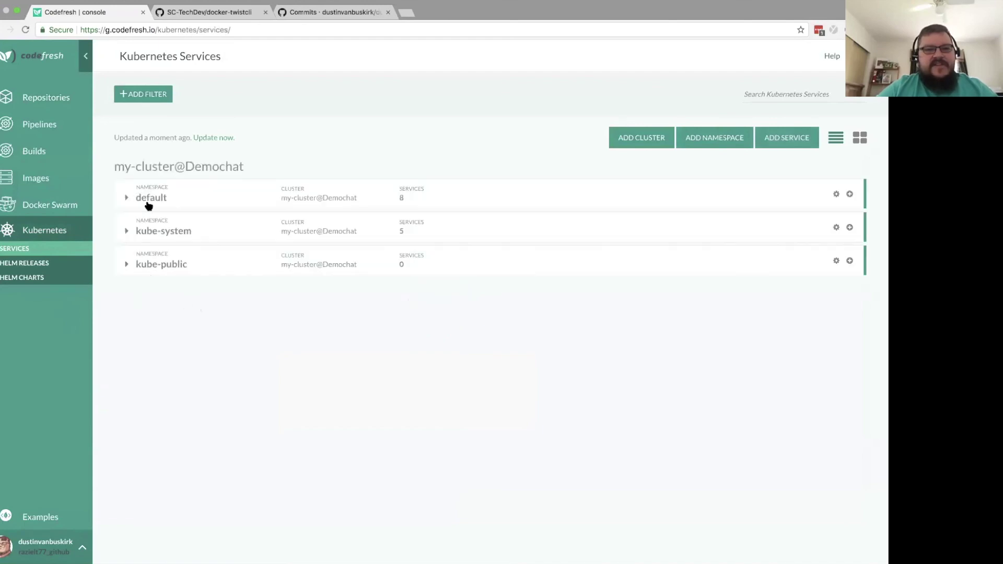
pyautogui.click(126, 199)
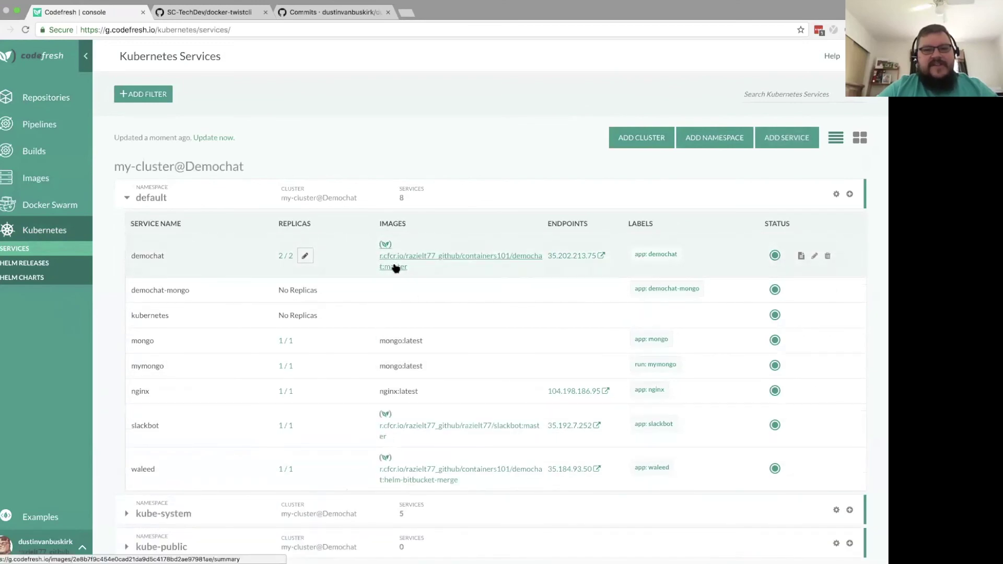
pyautogui.click(395, 267)
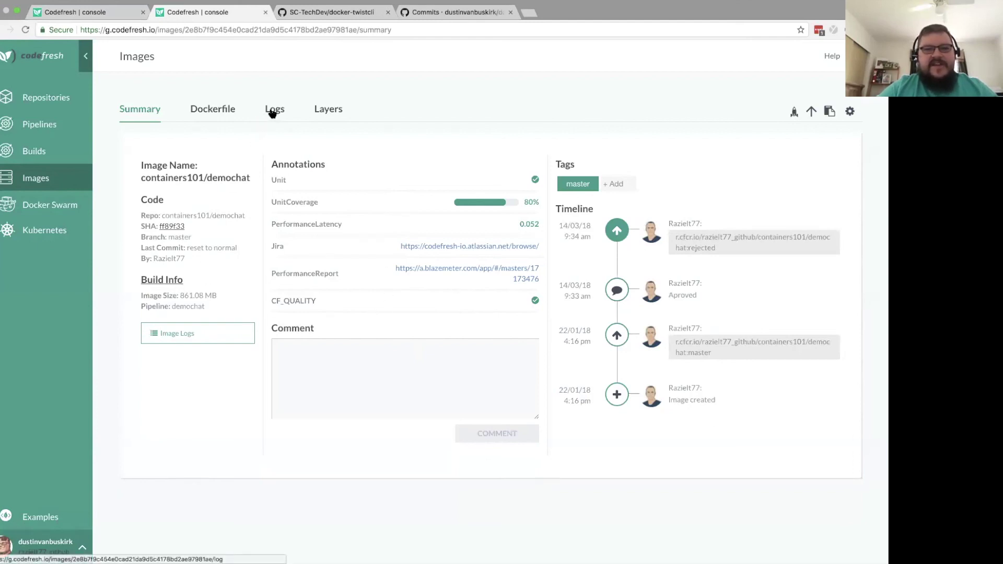
pyautogui.click(173, 228)
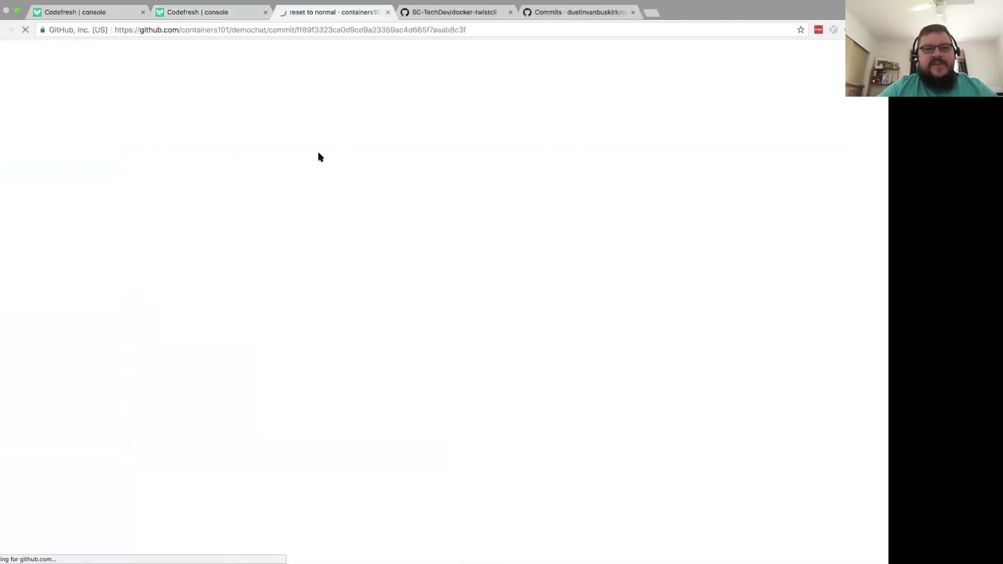
pyautogui.click(230, 14)
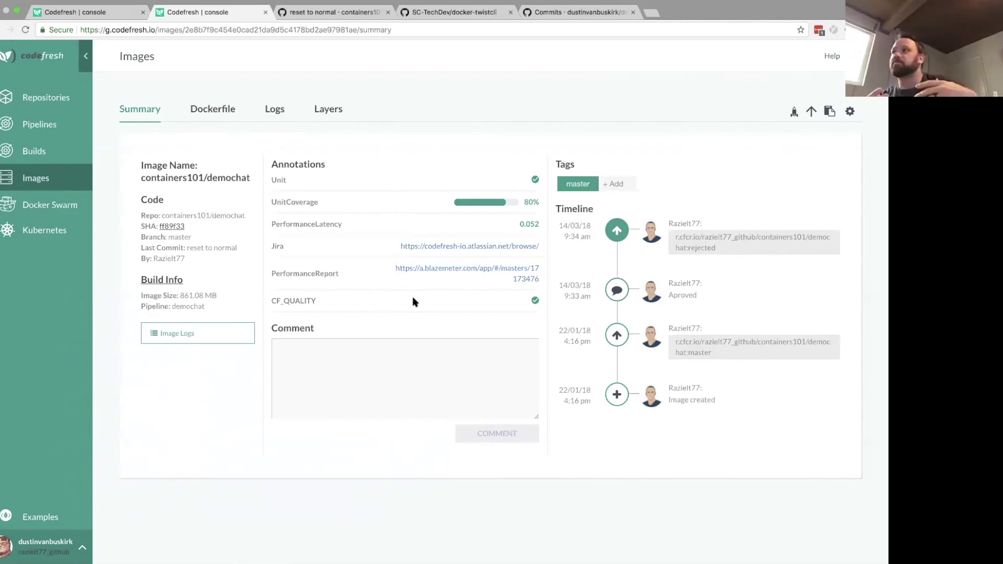
# - Switch Codefresh back to the presenter's own account and open the fix-cp-vio image's summary from the images list
pyautogui.click(64, 541)
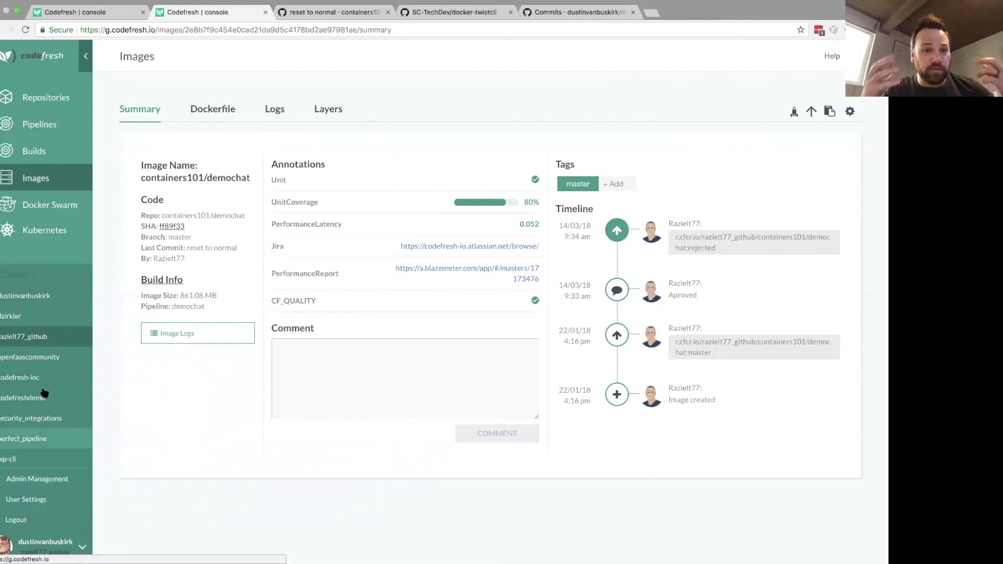
pyautogui.click(46, 295)
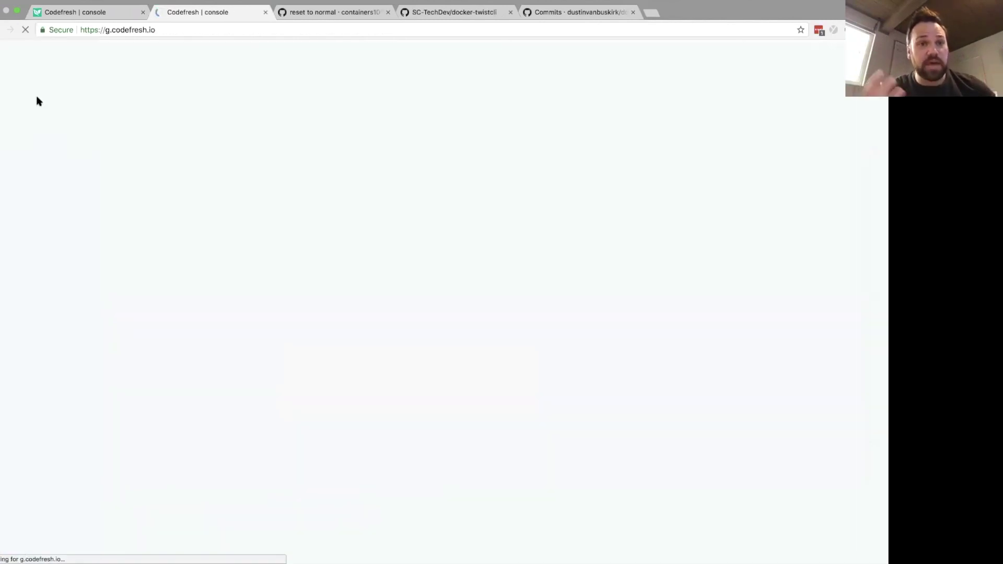
pyautogui.click(51, 151)
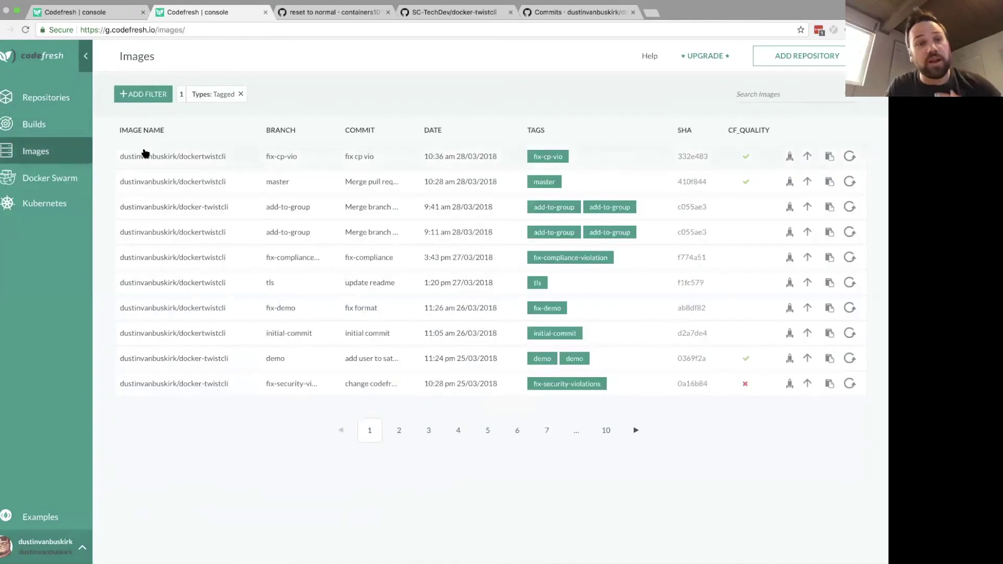
pyautogui.click(144, 152)
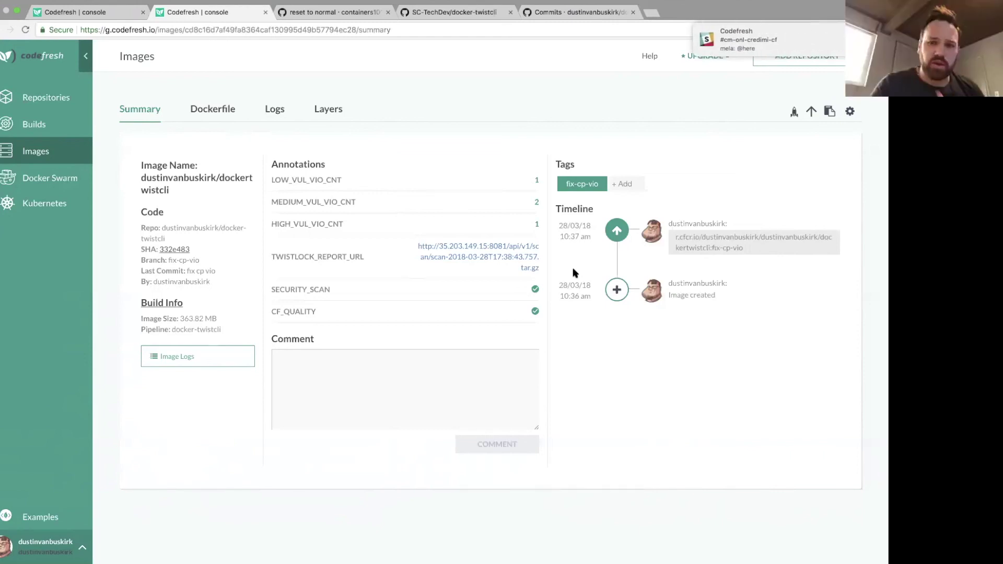
# - Look at the Dockerfile in the code editor and switch to the terminal with the local scan output
pyautogui.press('super+Tab')
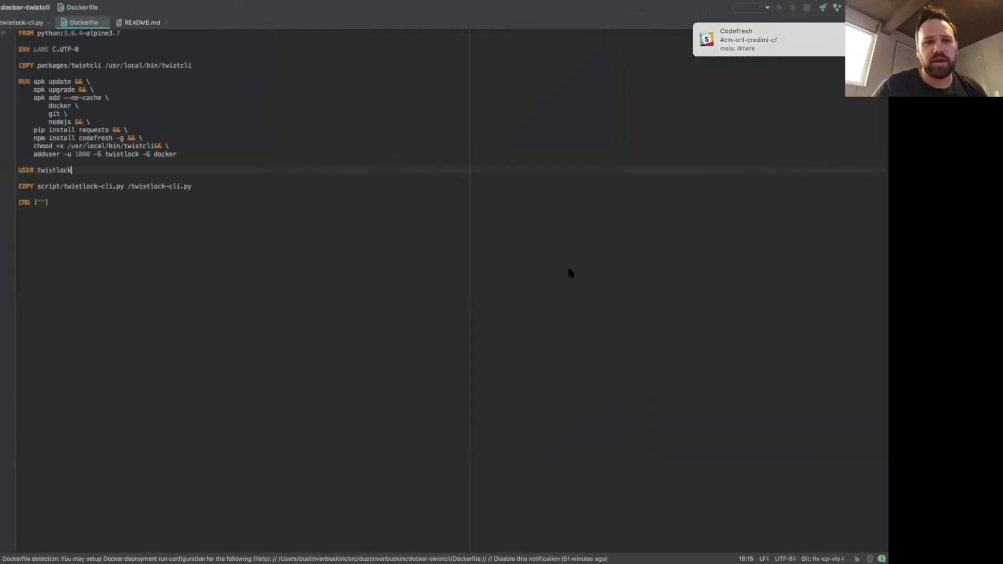
pyautogui.press('super+Tab')
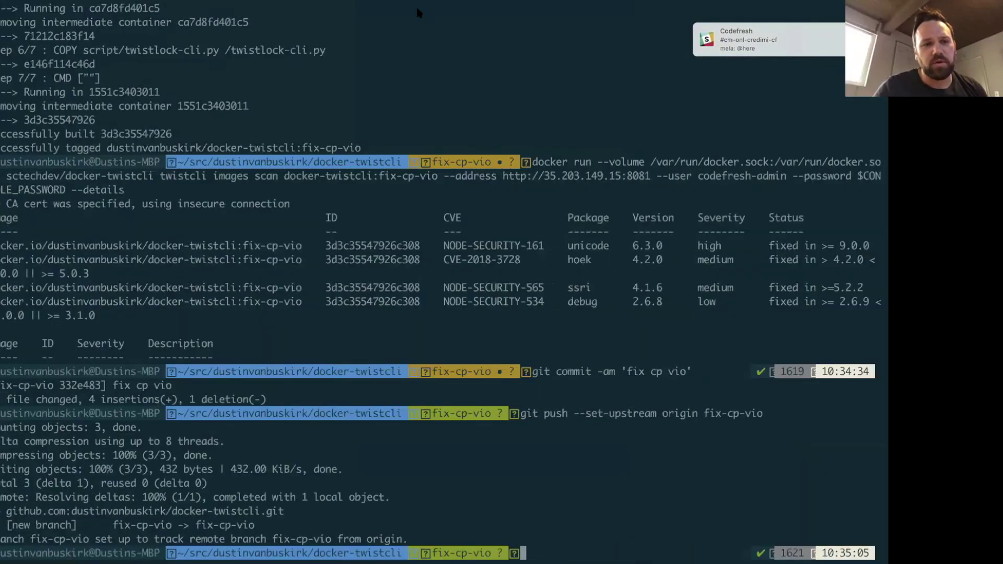